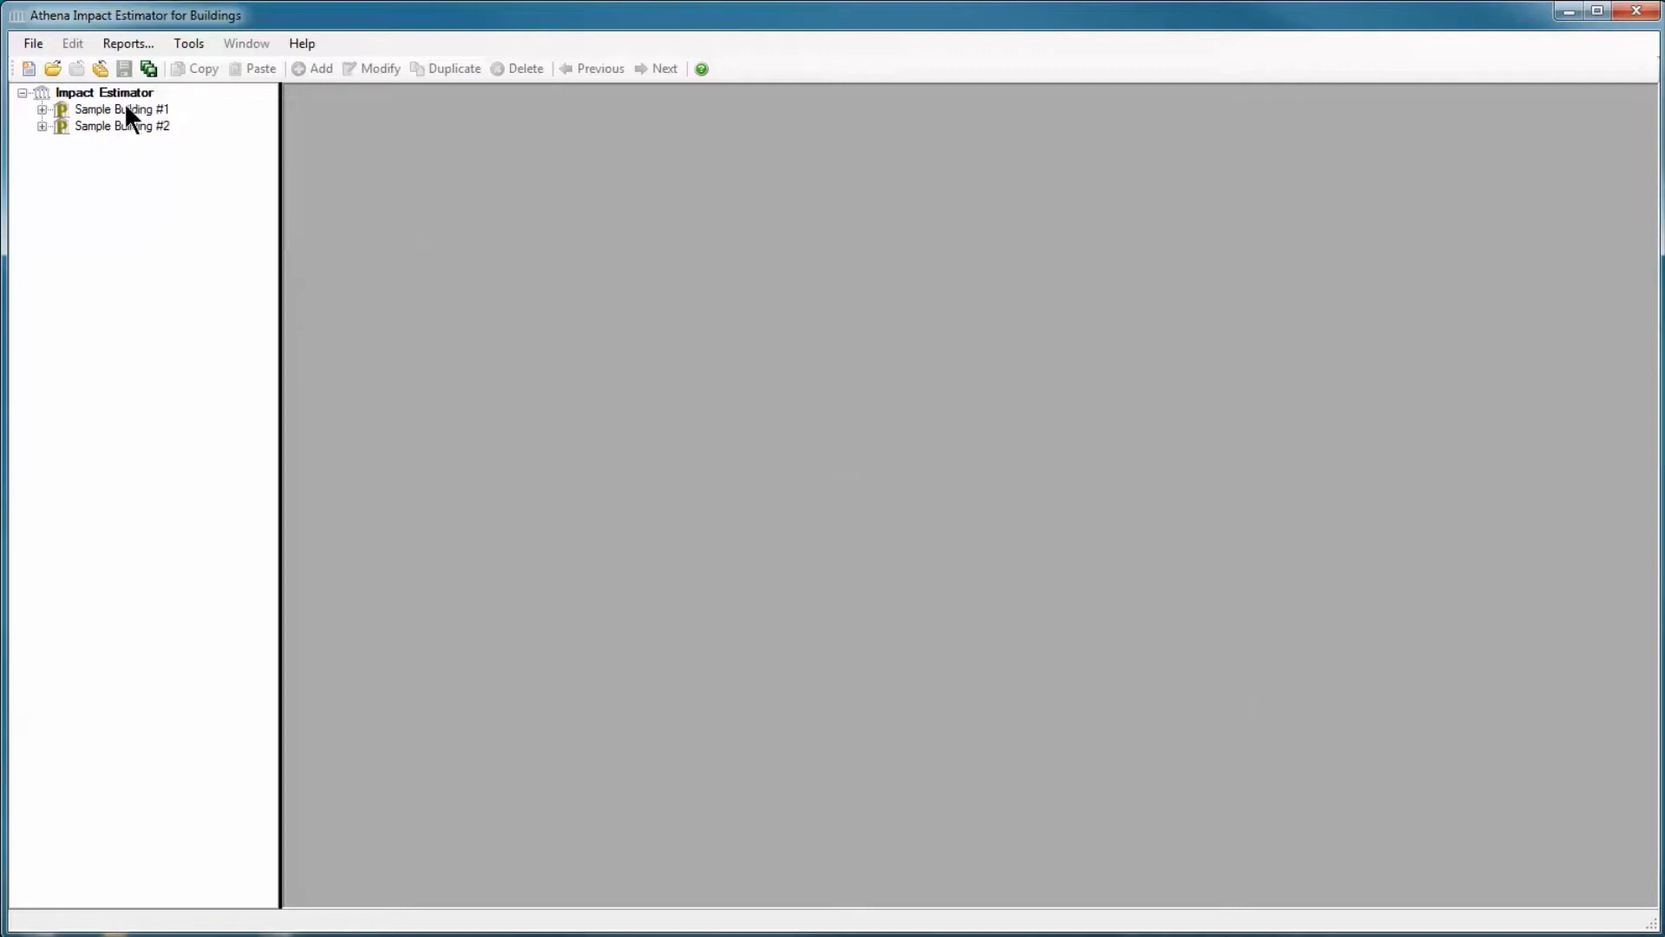
- Generate the Bill of Materials report for Sample Building #1 and enlarge its window to show more rows
left_click(123, 44)
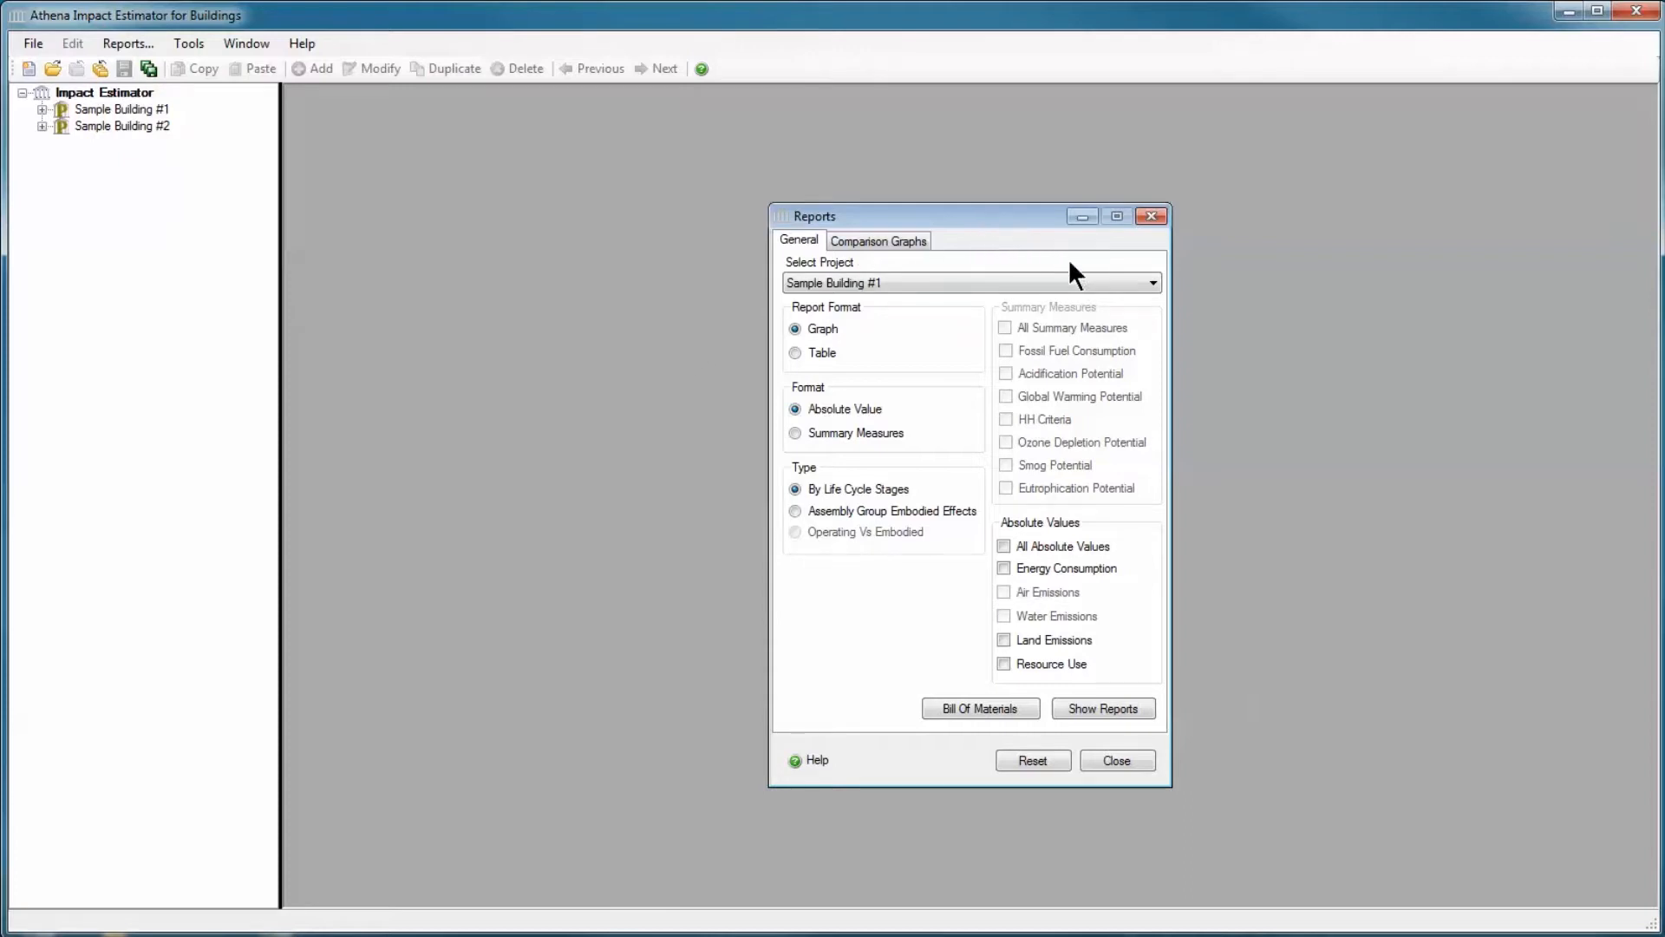
left_click(1153, 283)
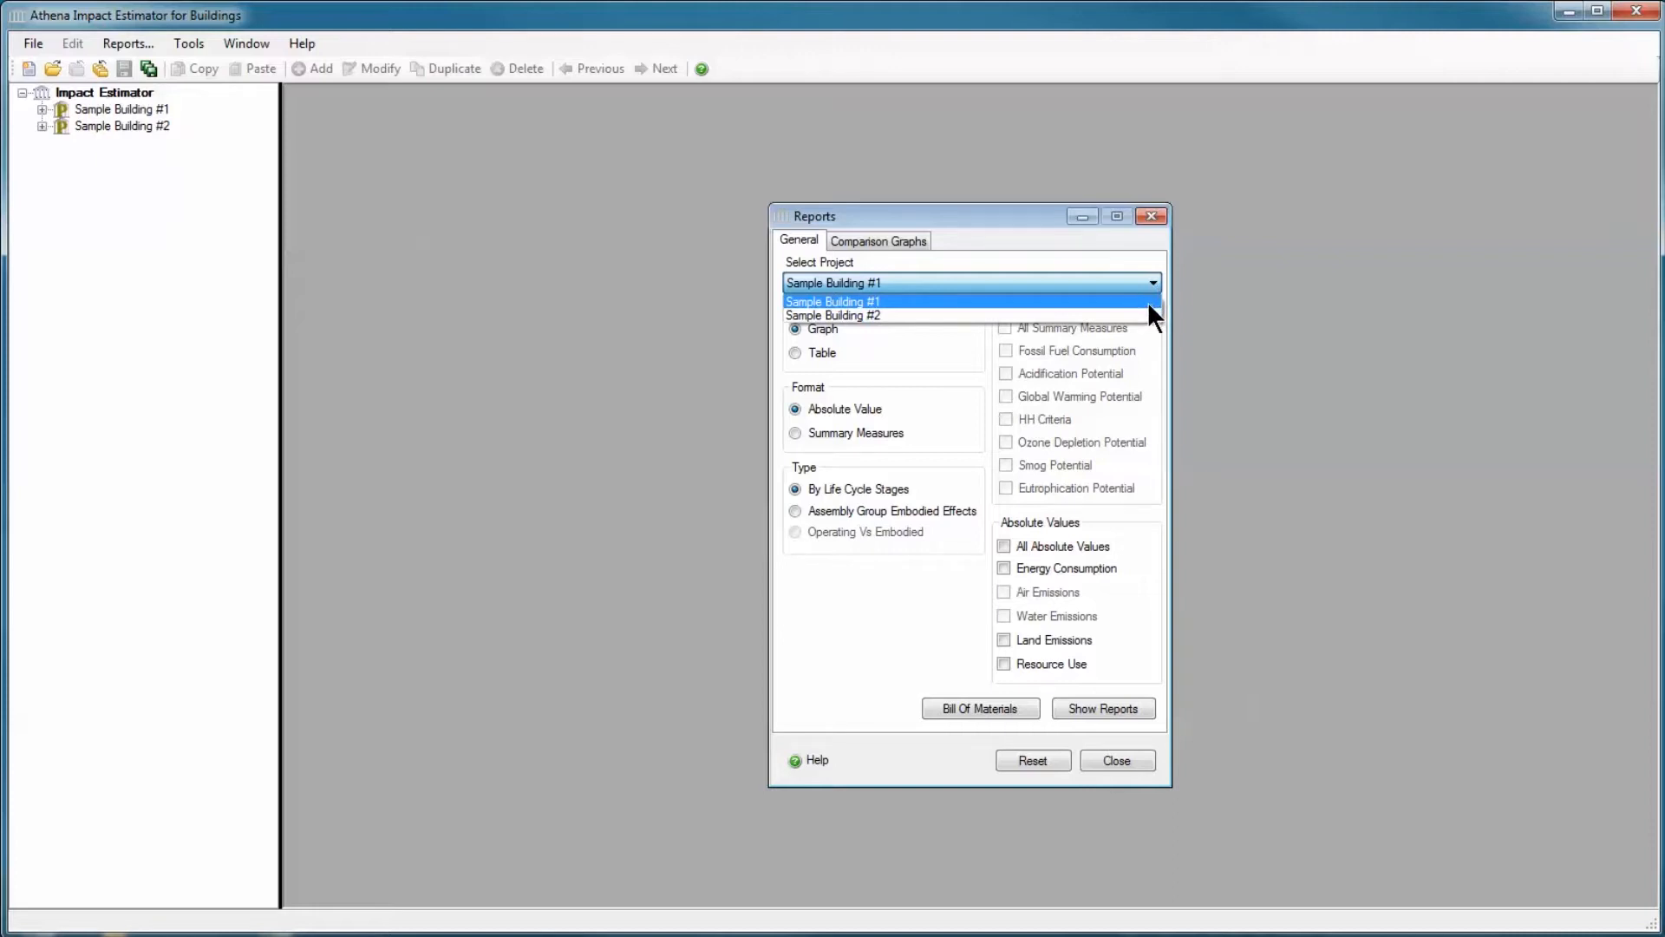
left_click(1154, 281)
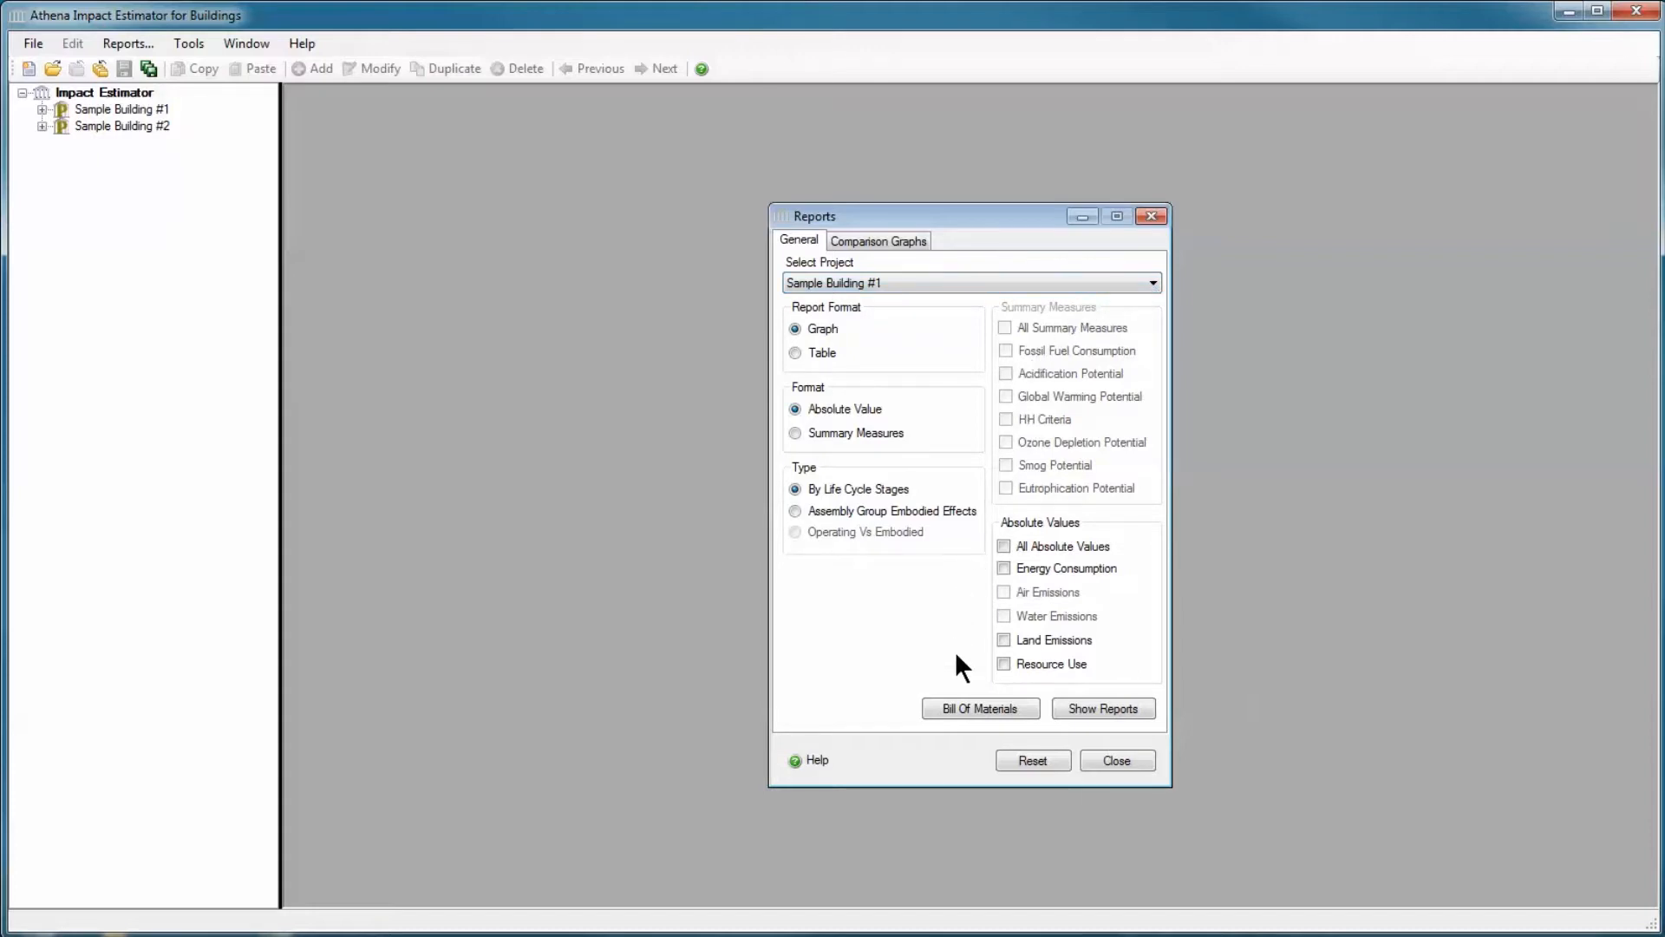
left_click(966, 703)
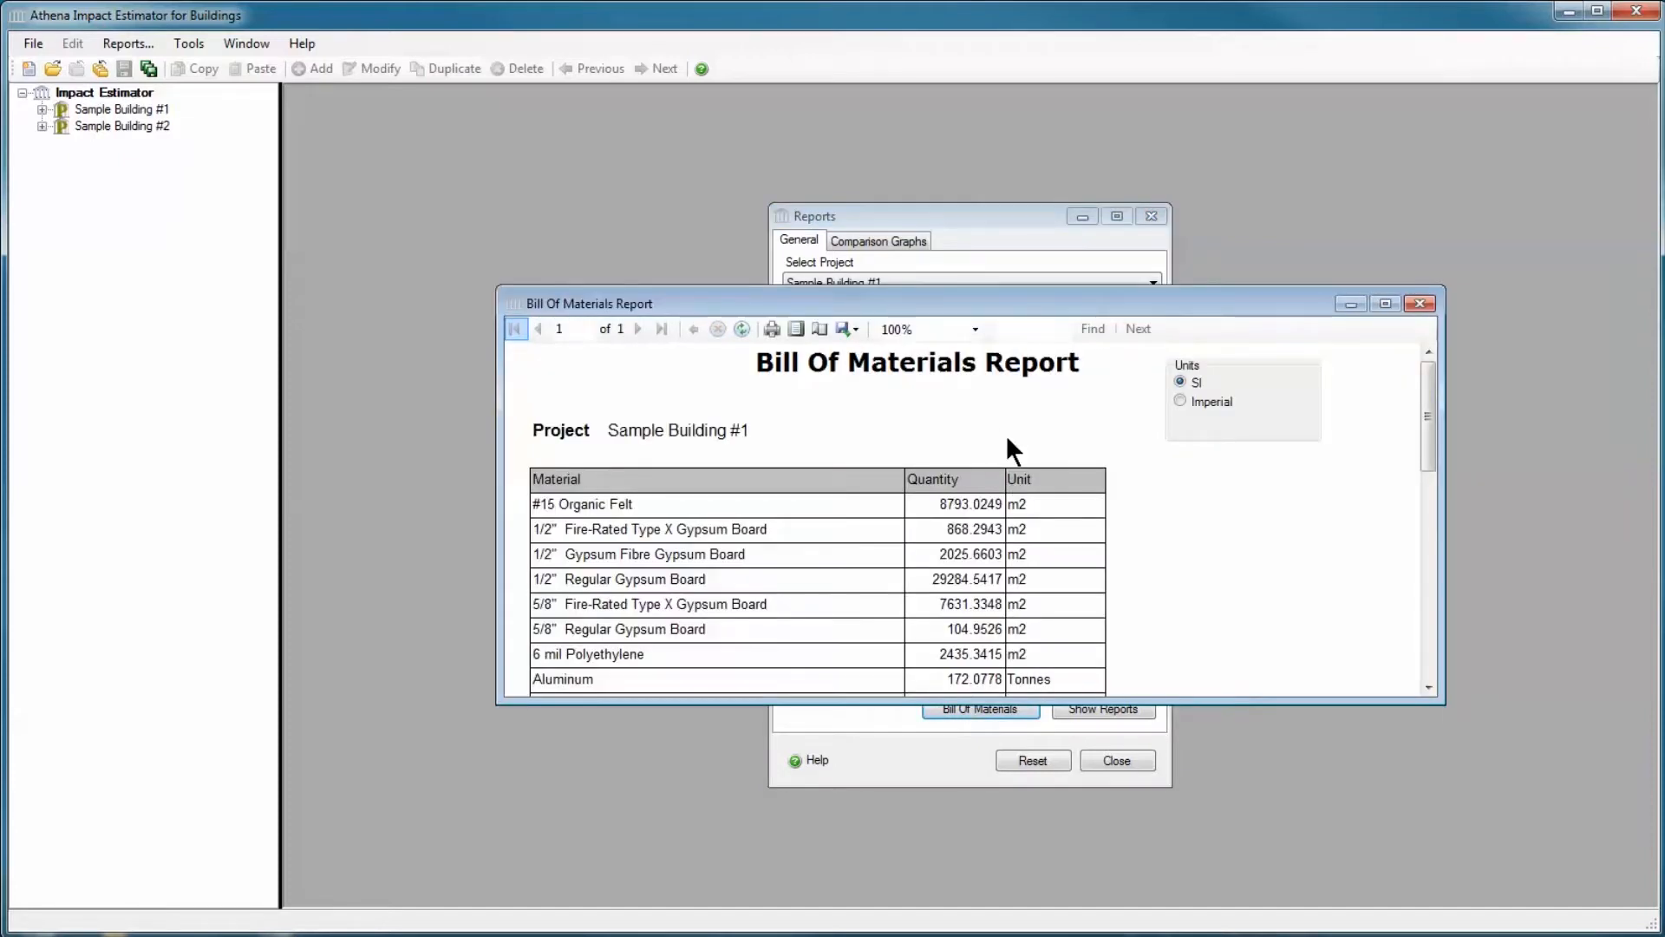
left_click_drag(956, 304, 760, 118)
left_click_drag(695, 518, 692, 878)
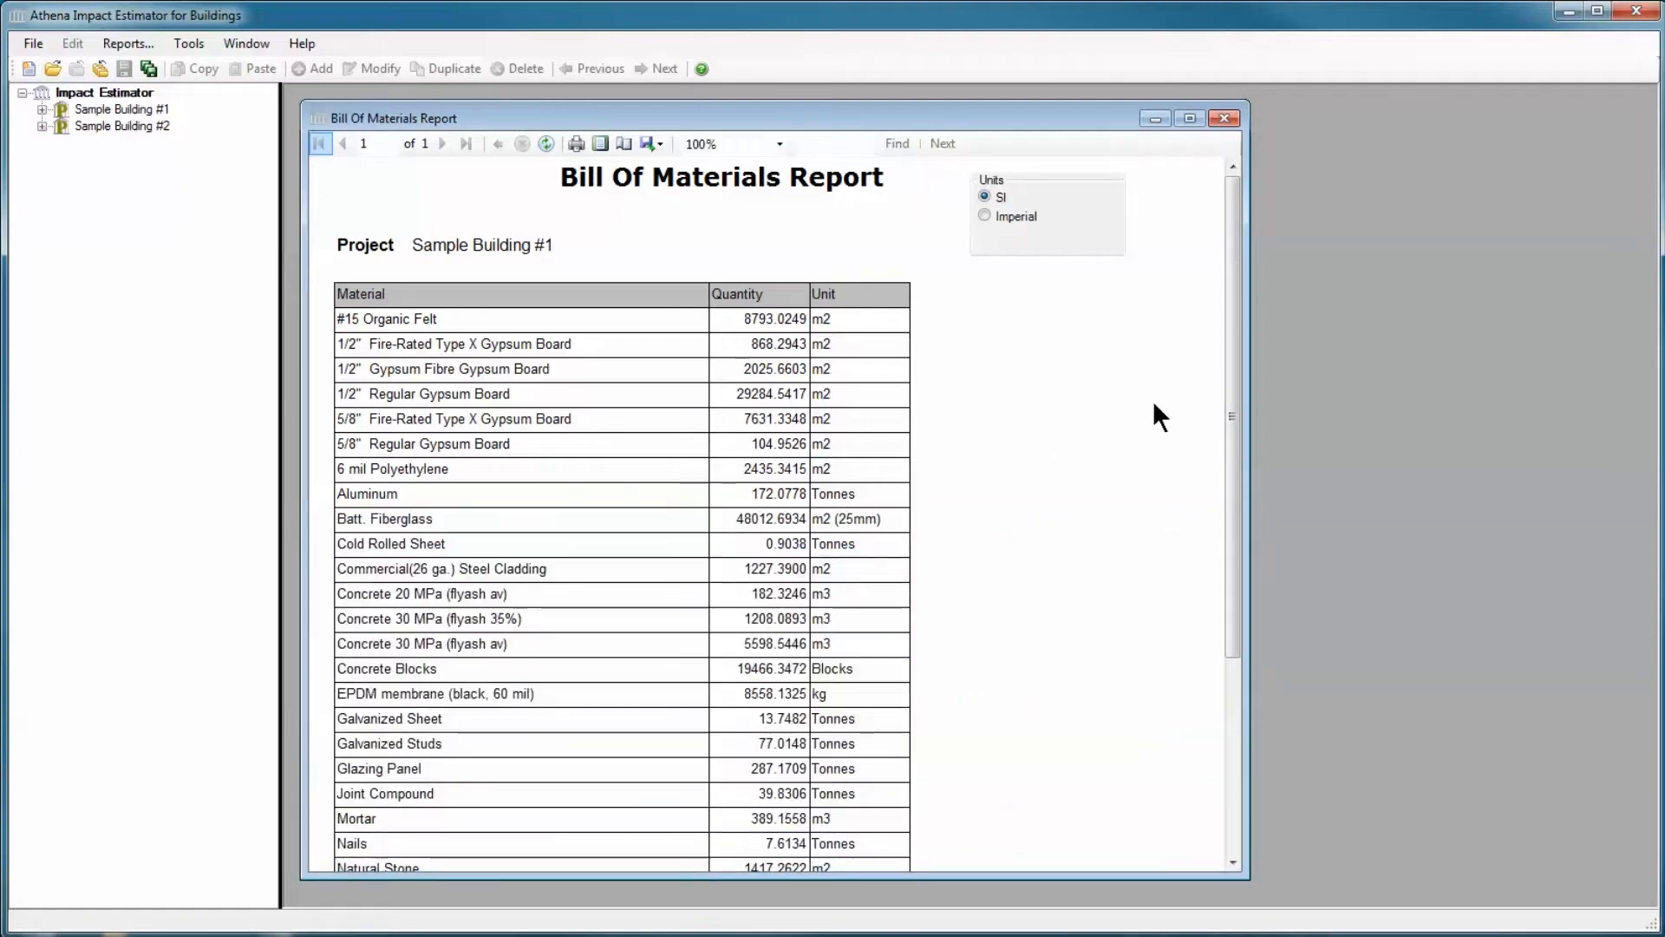
- View the bill of materials quantities in Imperial units, and return the report to SI units
mouse_move(1230, 394)
left_mouse_down()
mouse_move(1214, 623)
mouse_move(1241, 505)
mouse_move(1236, 415)
left_mouse_up()
left_click(984, 216)
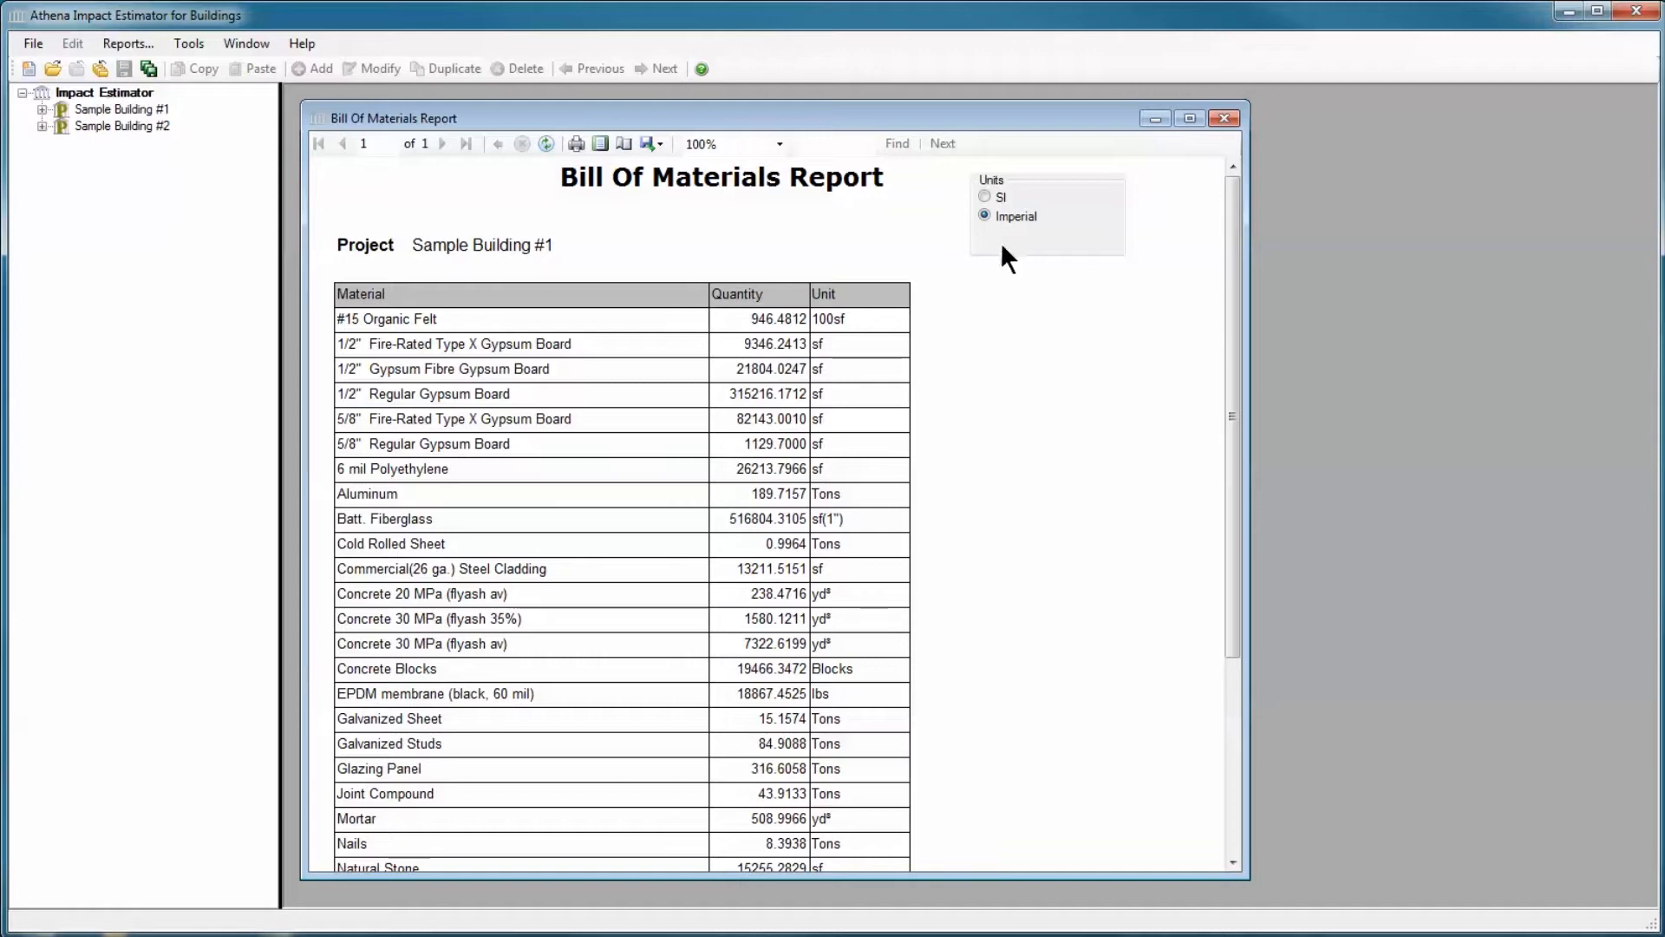
left_click(984, 197)
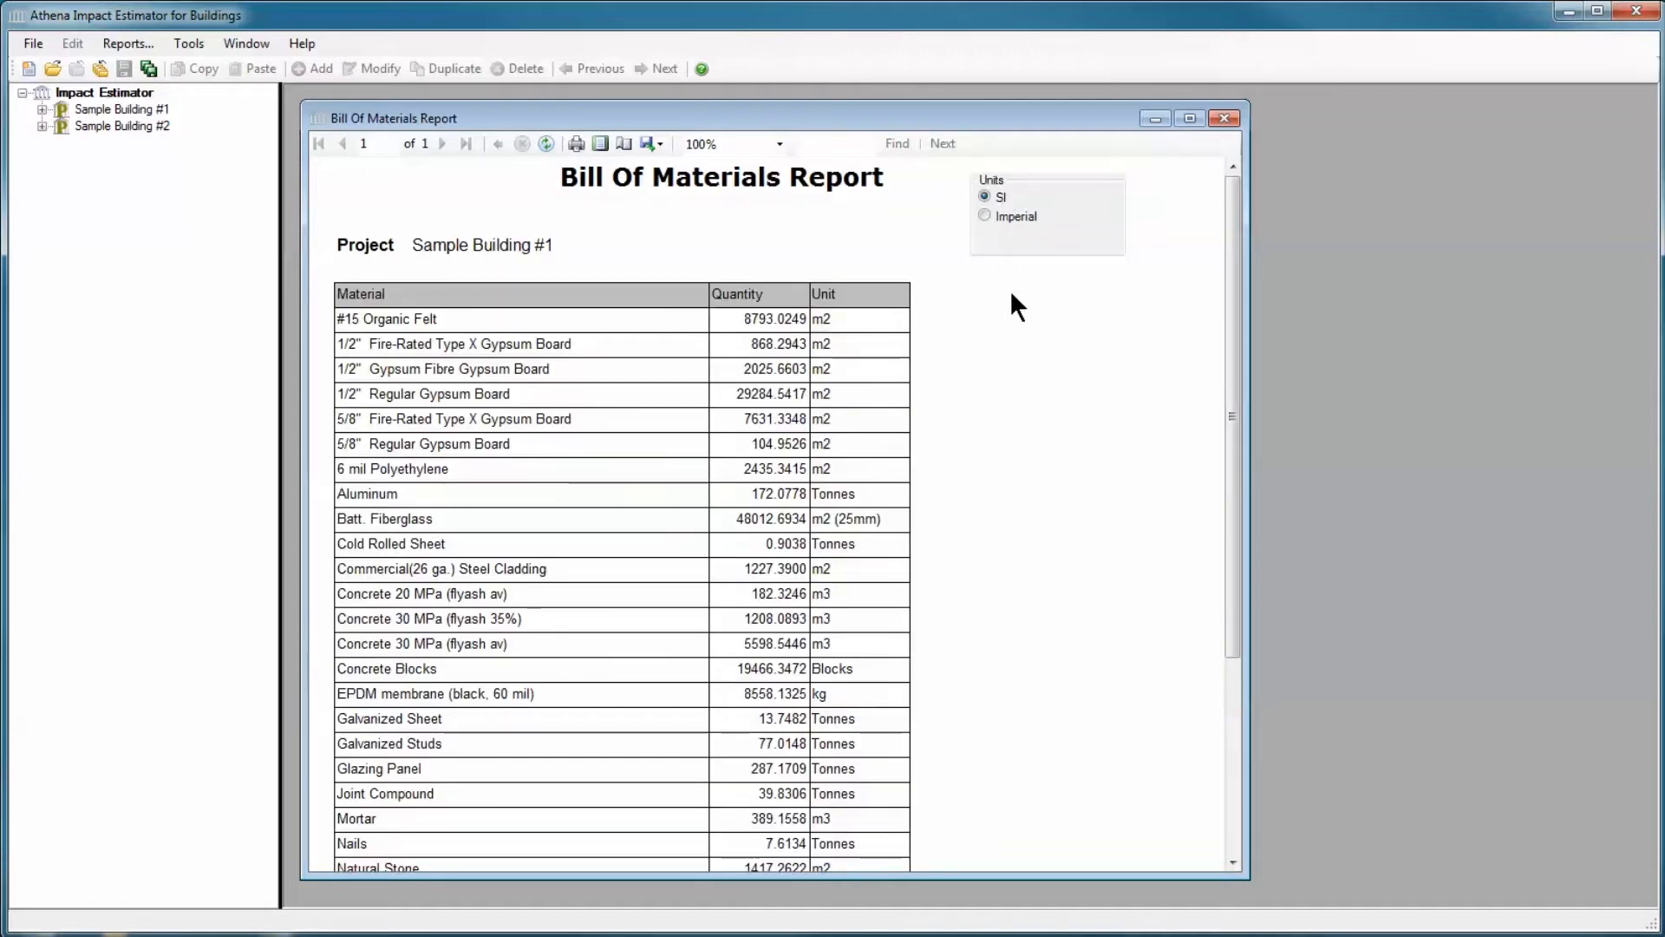
- Start exporting the Bill of Materials report to Excel as BillOfMaterials.xls and cancel the save
left_click(657, 144)
left_click(658, 144)
left_click(648, 144)
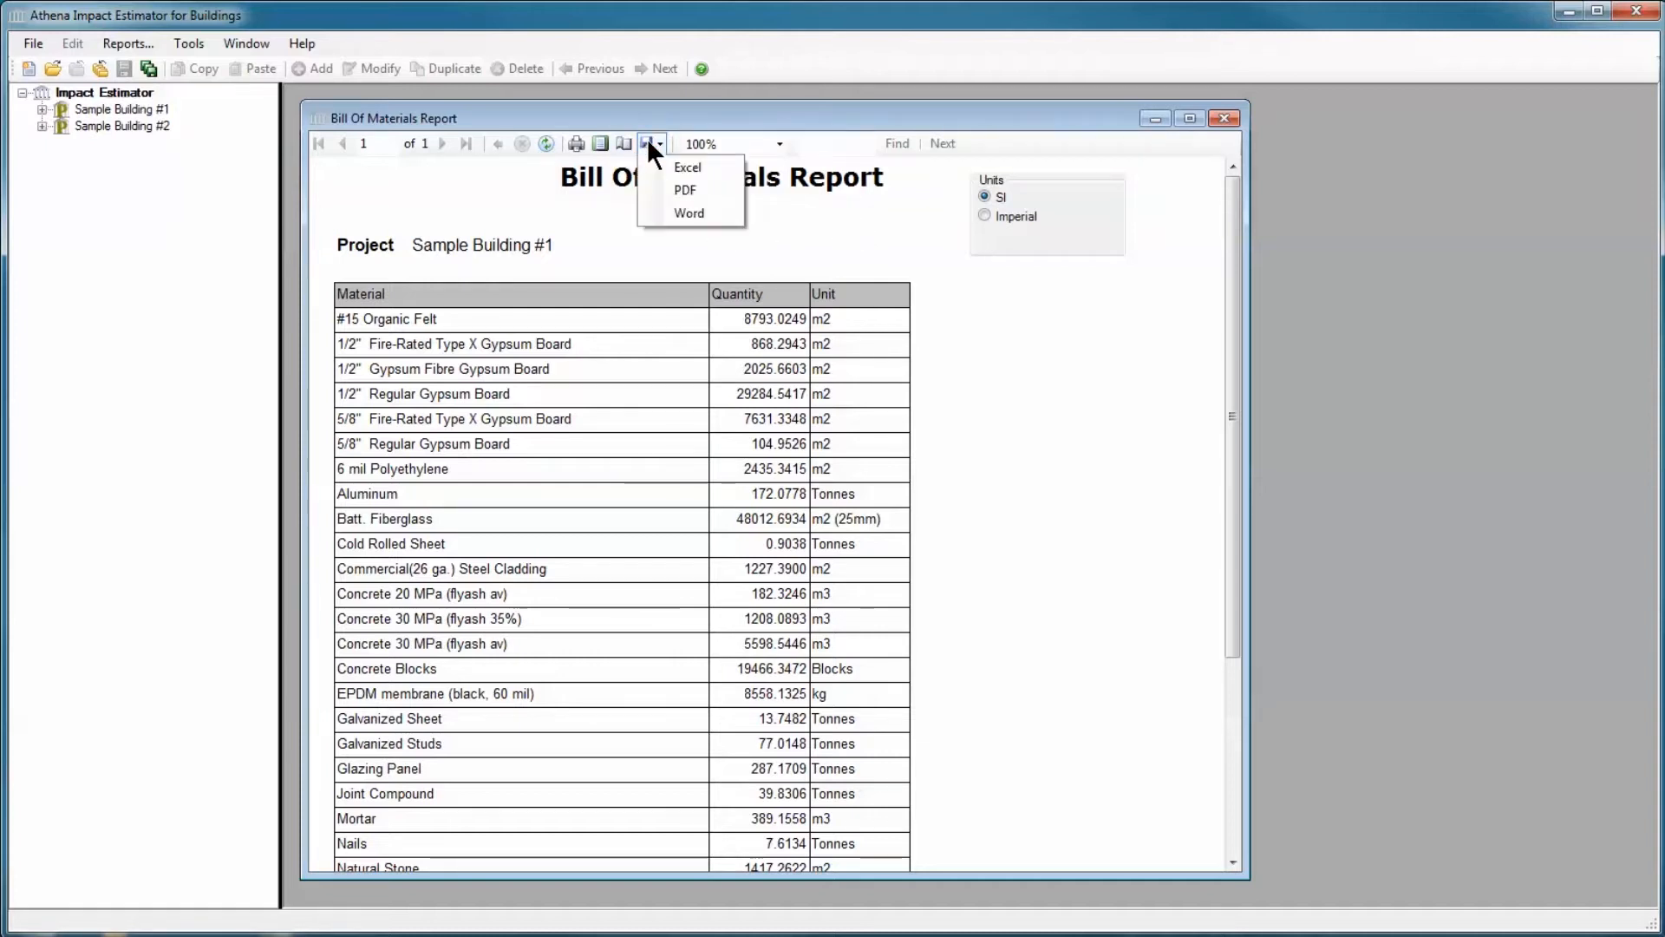
left_click(975, 376)
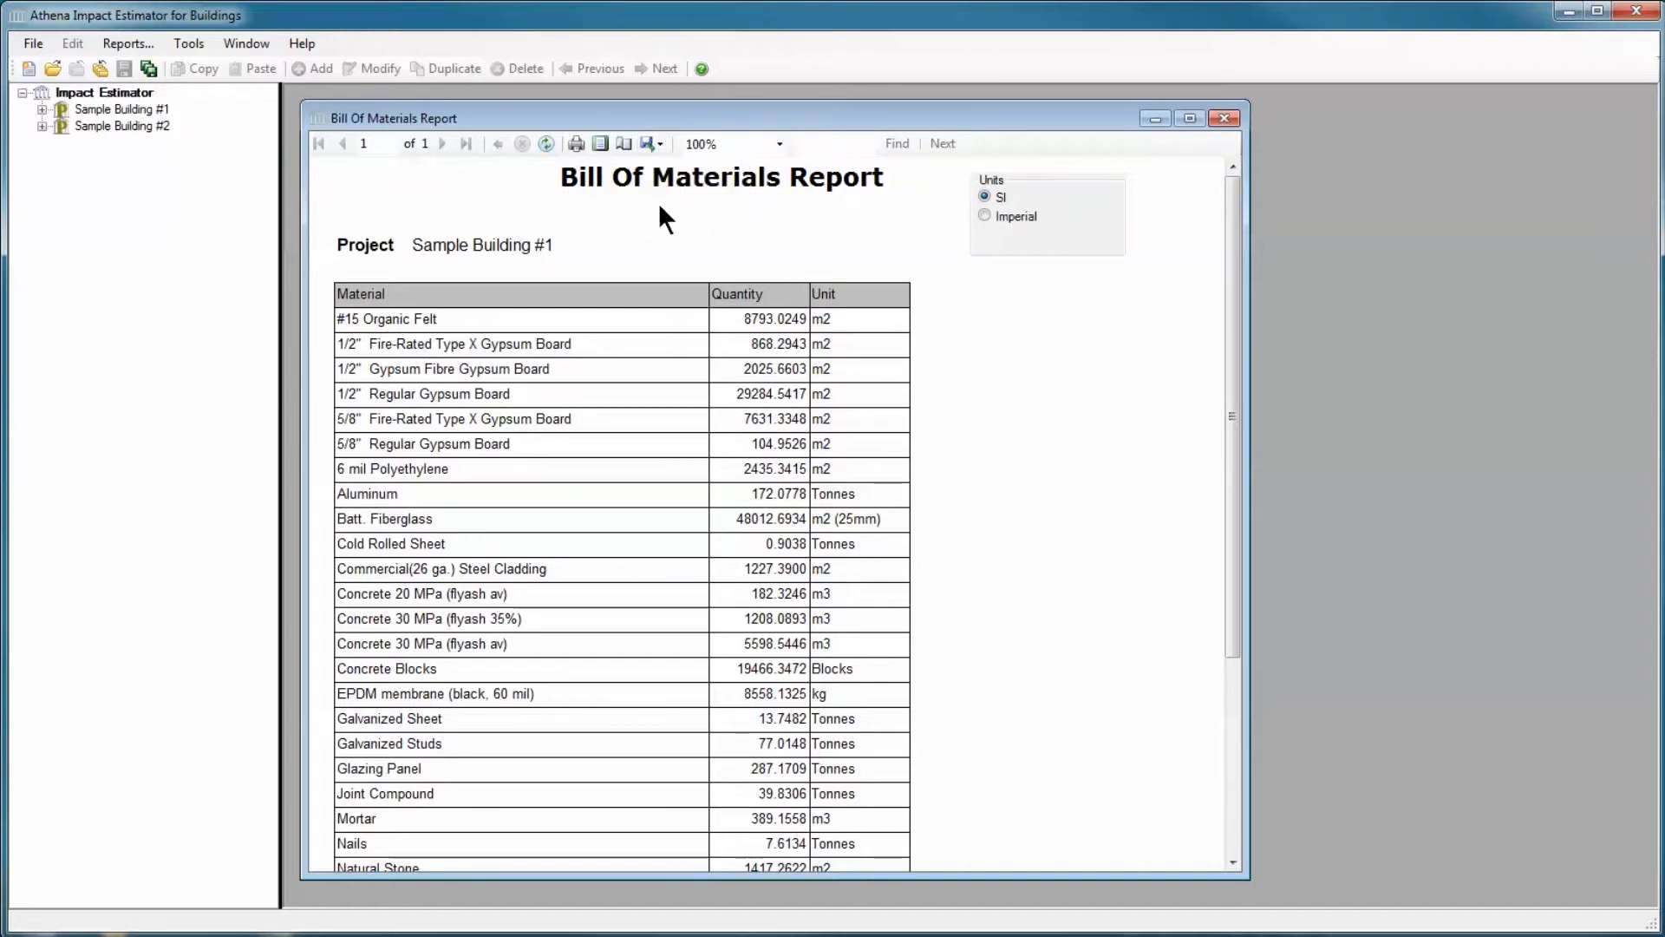
left_click(654, 144)
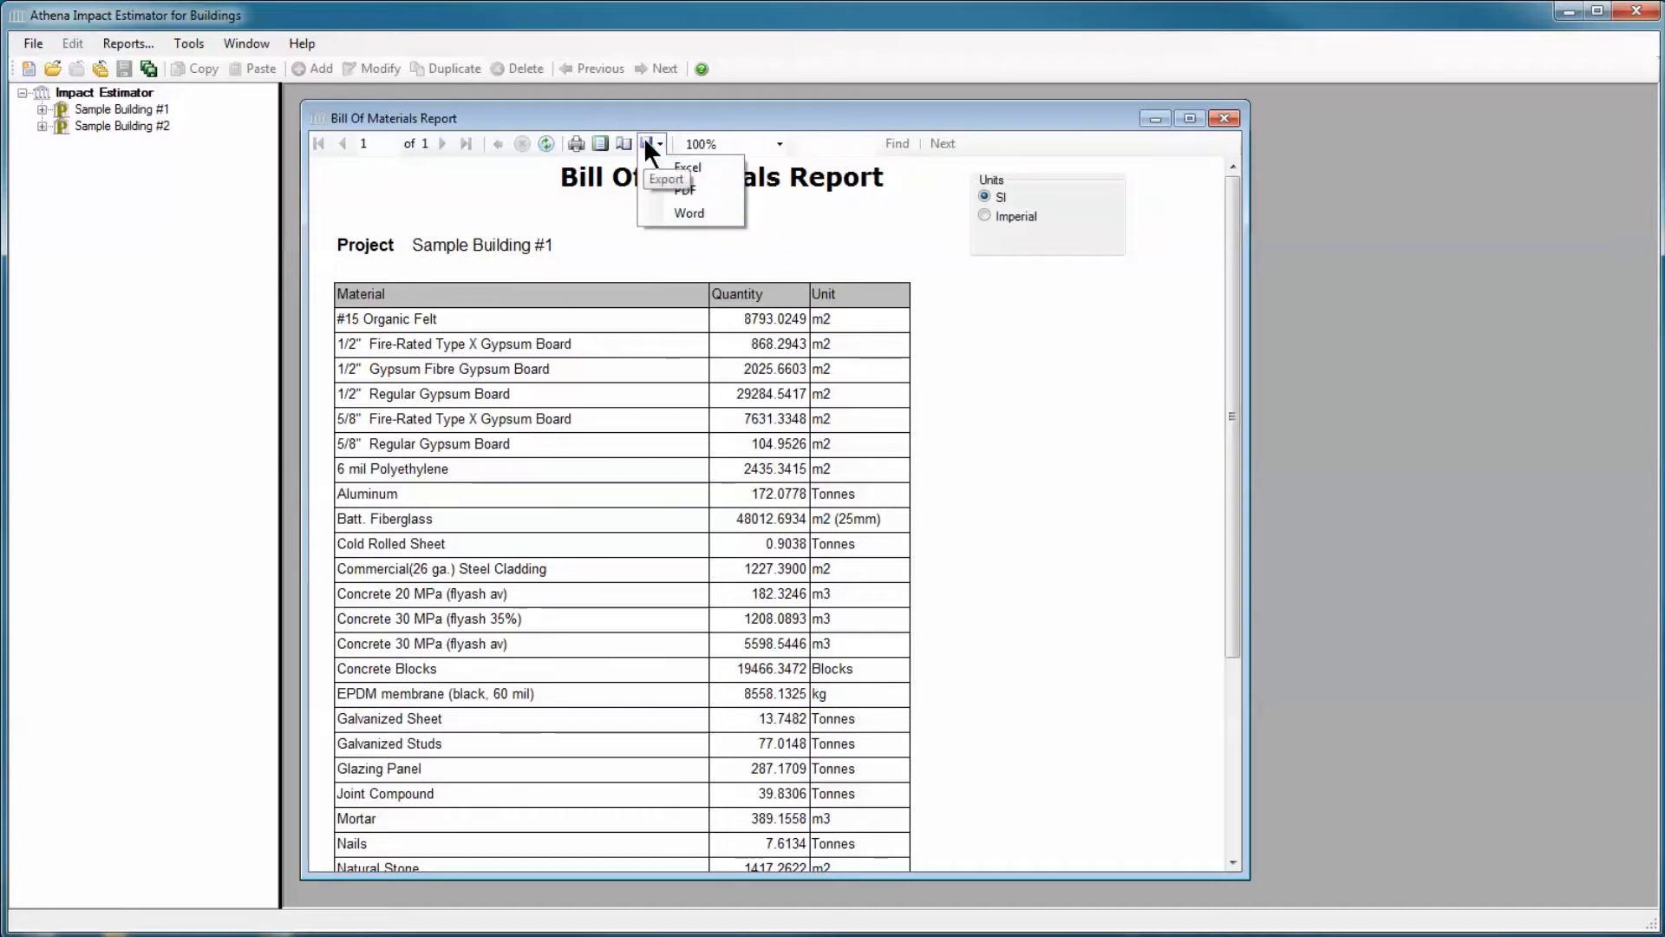
left_click(702, 165)
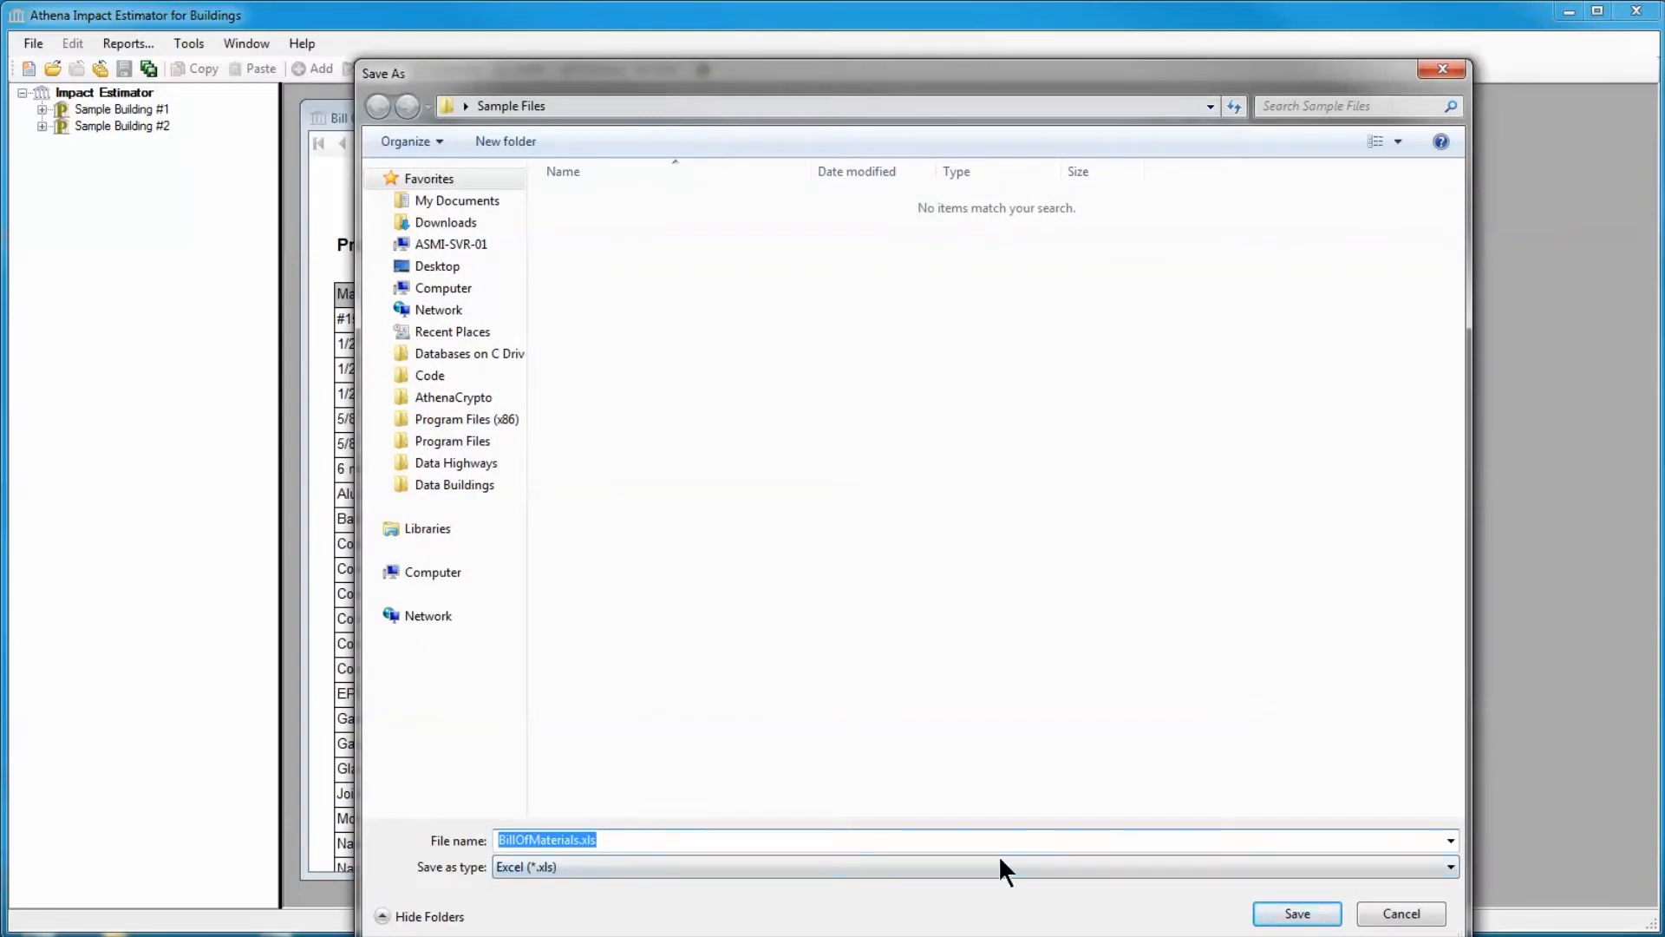
left_click(1398, 916)
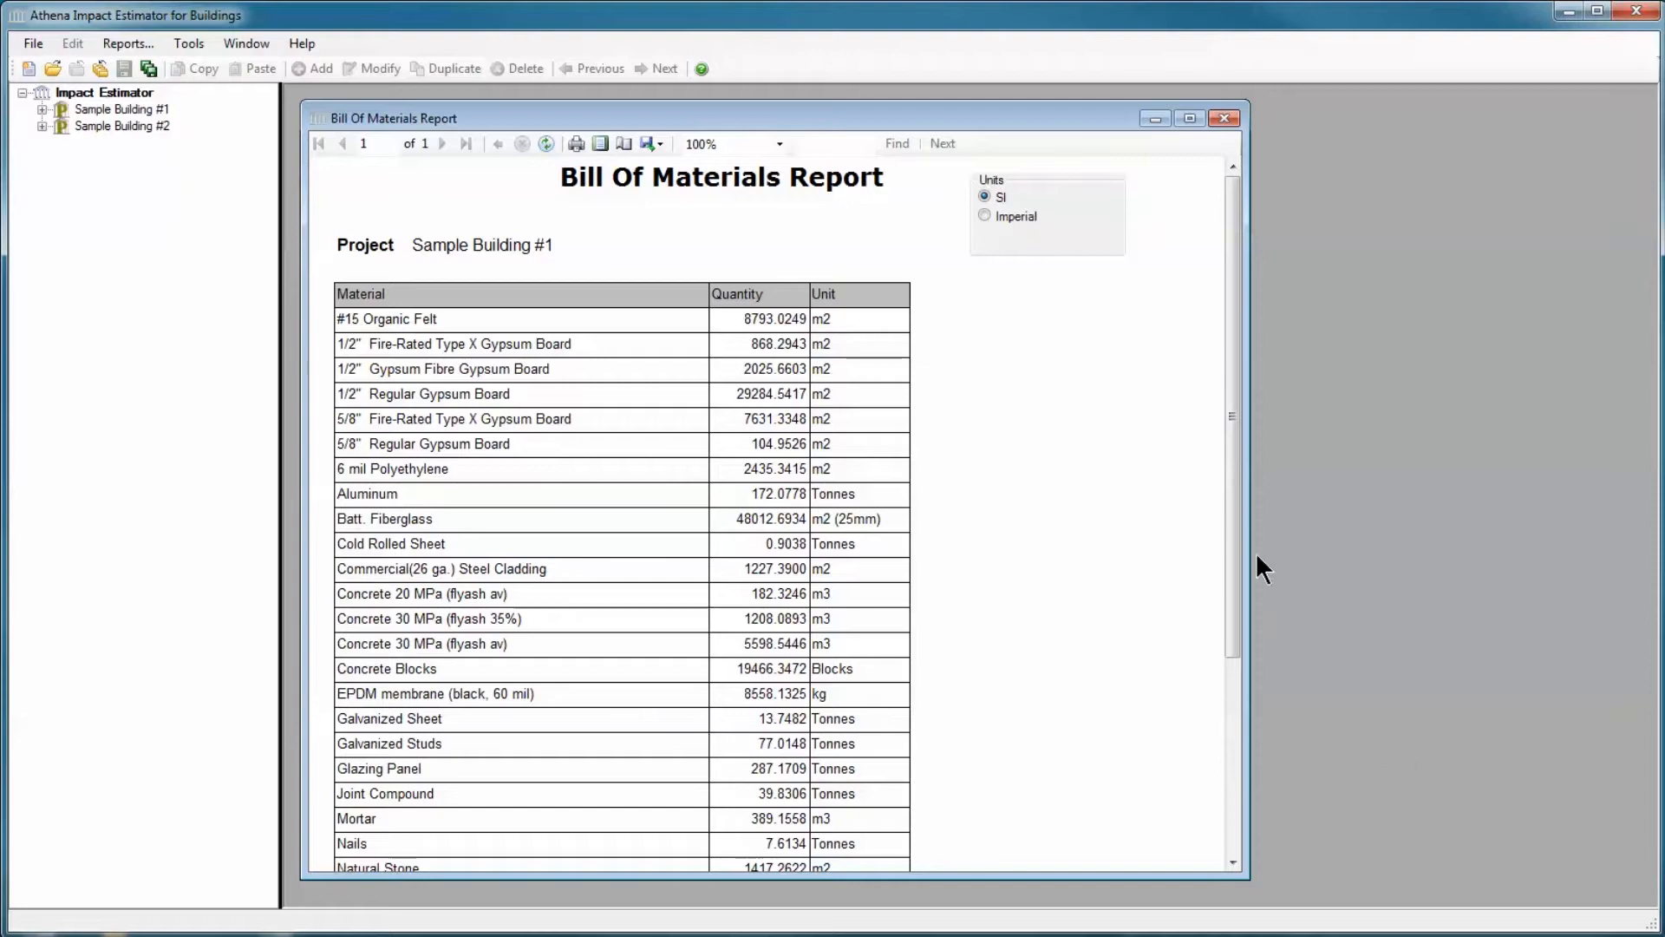
- Close the bill of materials and show the Summary Measures table by life cycle stages with all summary measures, maximized
left_click_drag(1230, 492, 1221, 388)
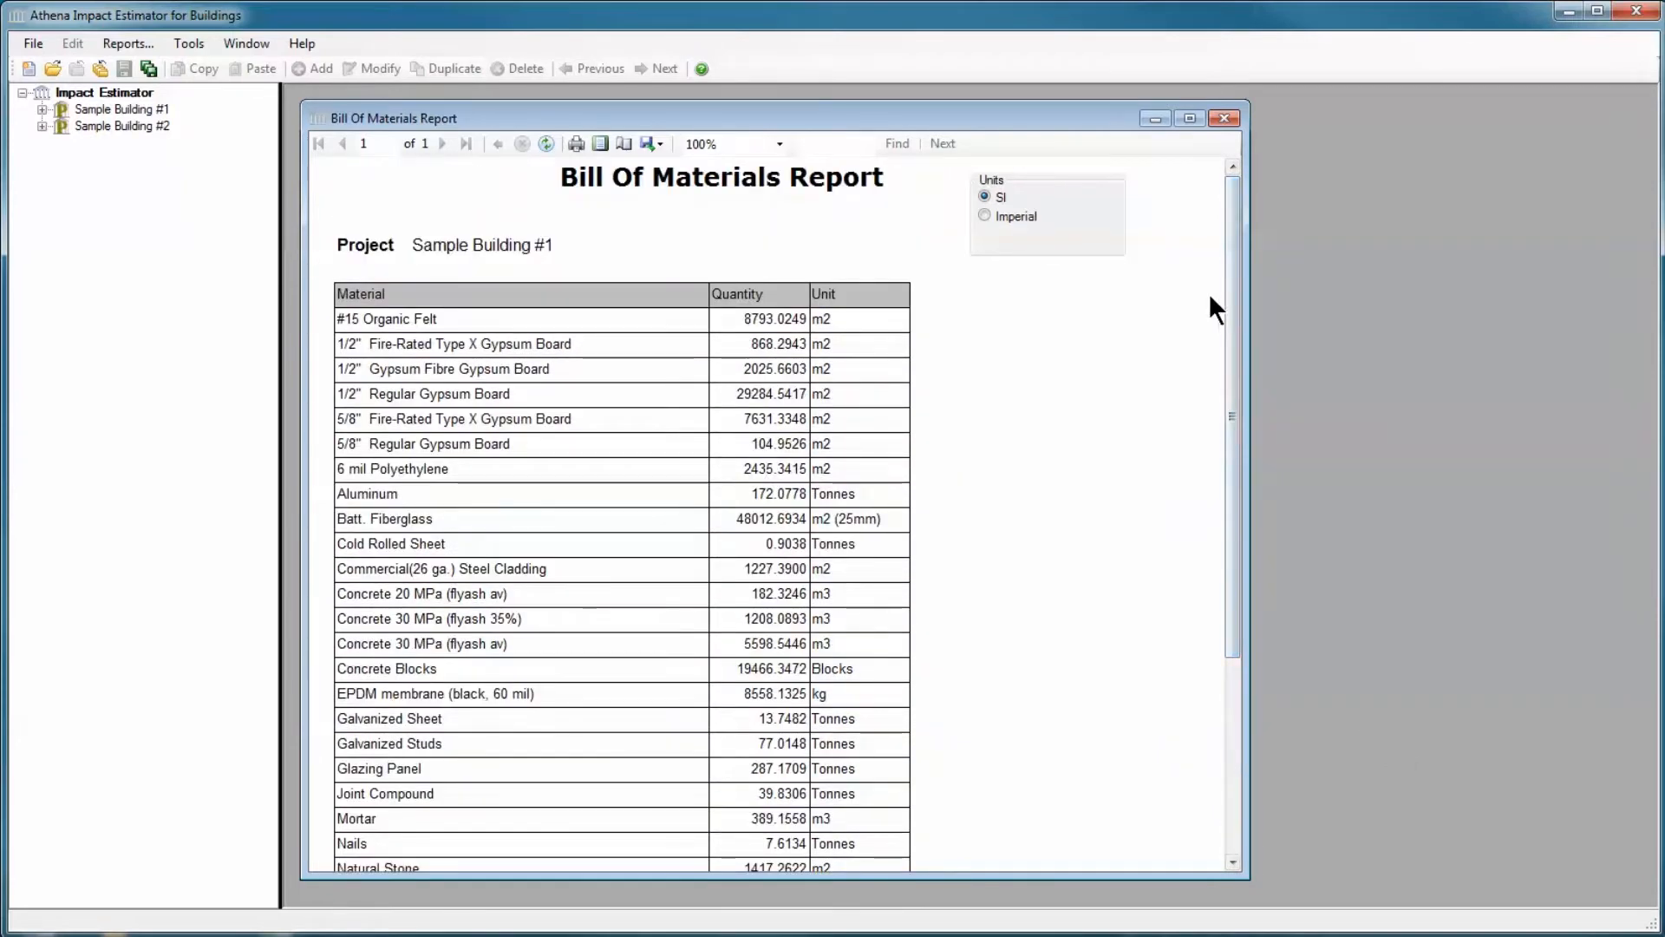
left_click(1224, 118)
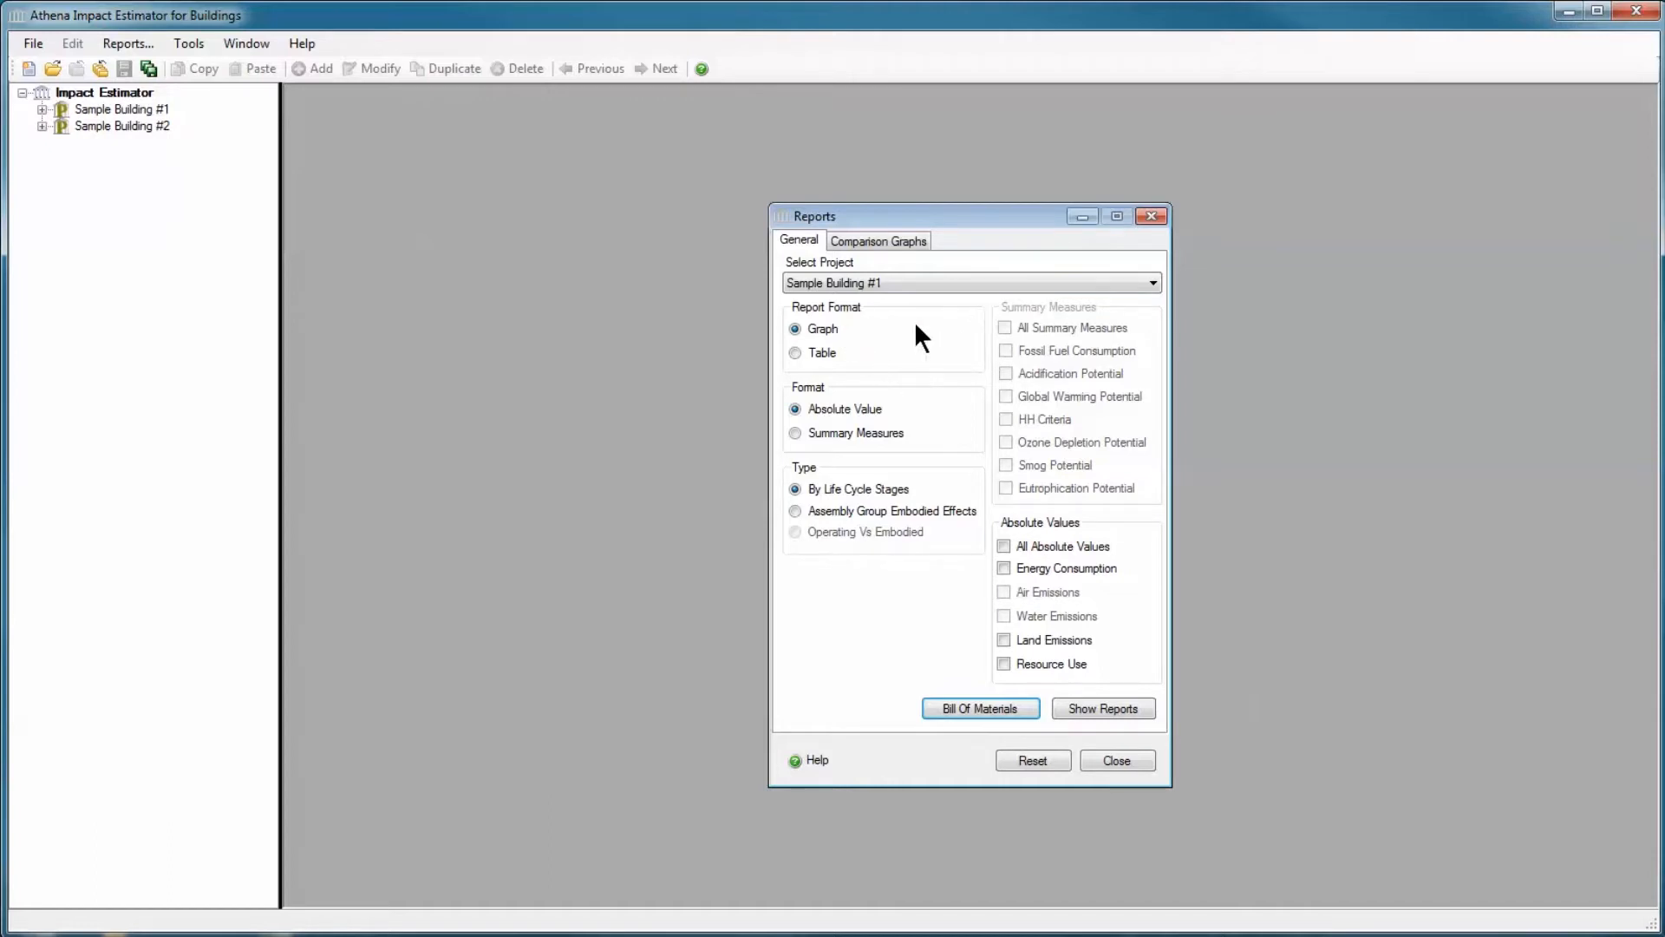
left_click(795, 352)
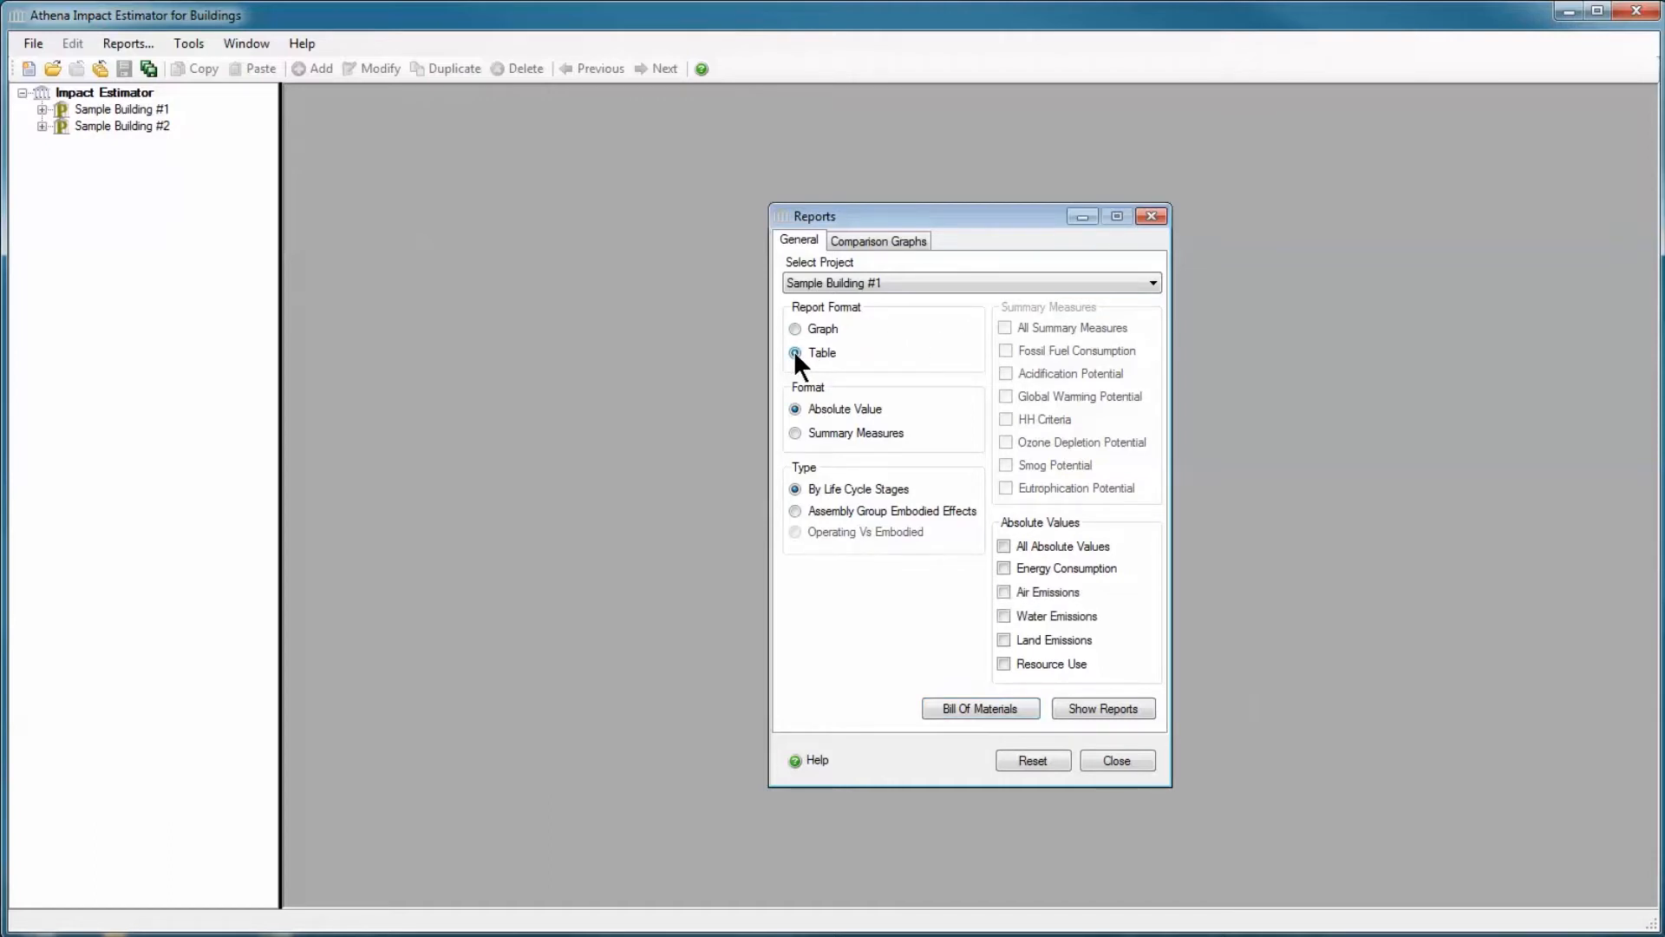
left_click(795, 433)
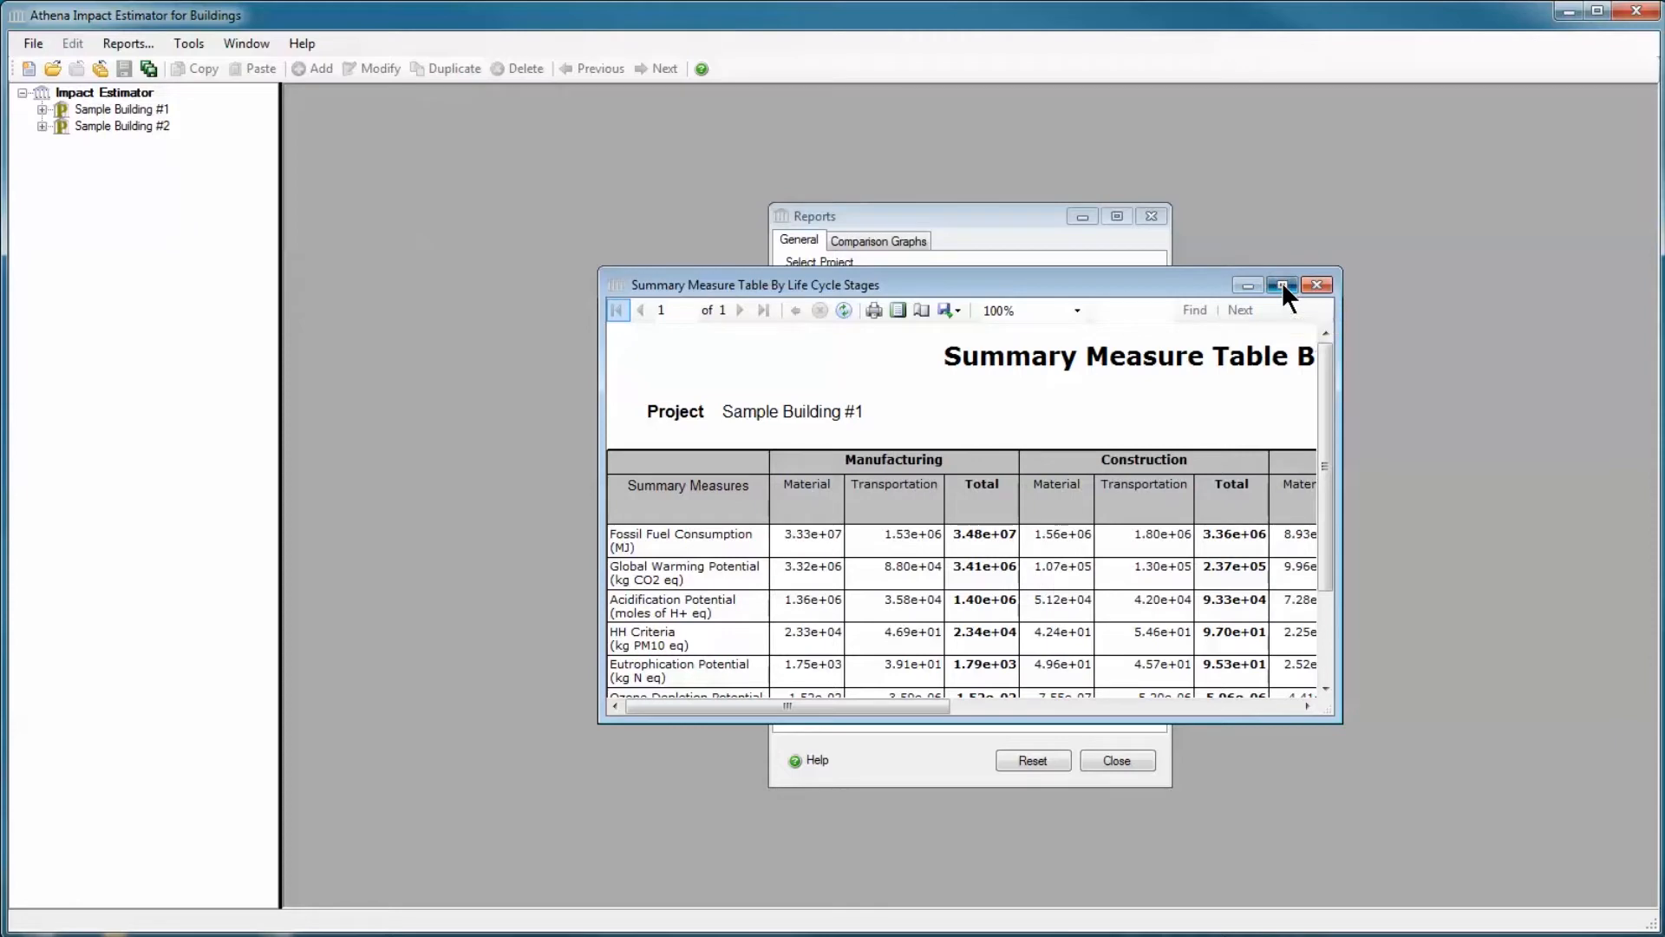
left_click(1282, 285)
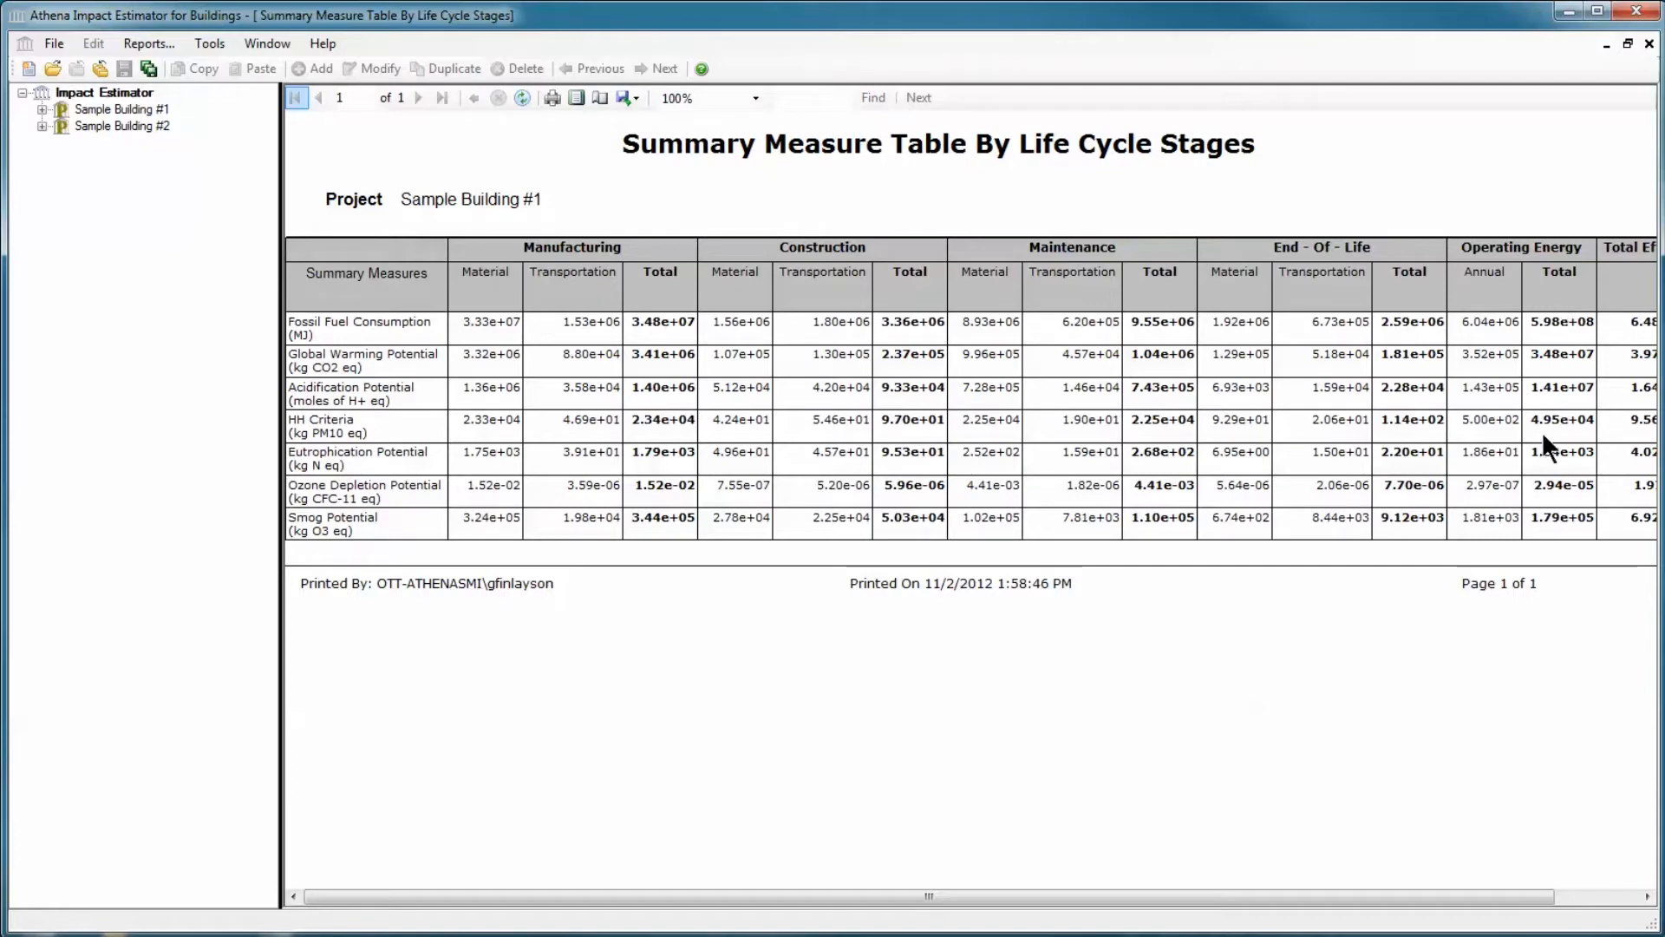
- Examine all columns of the life cycle stages summary table up to Total Effects and check the available export formats
left_click_drag(1501, 896, 1575, 896)
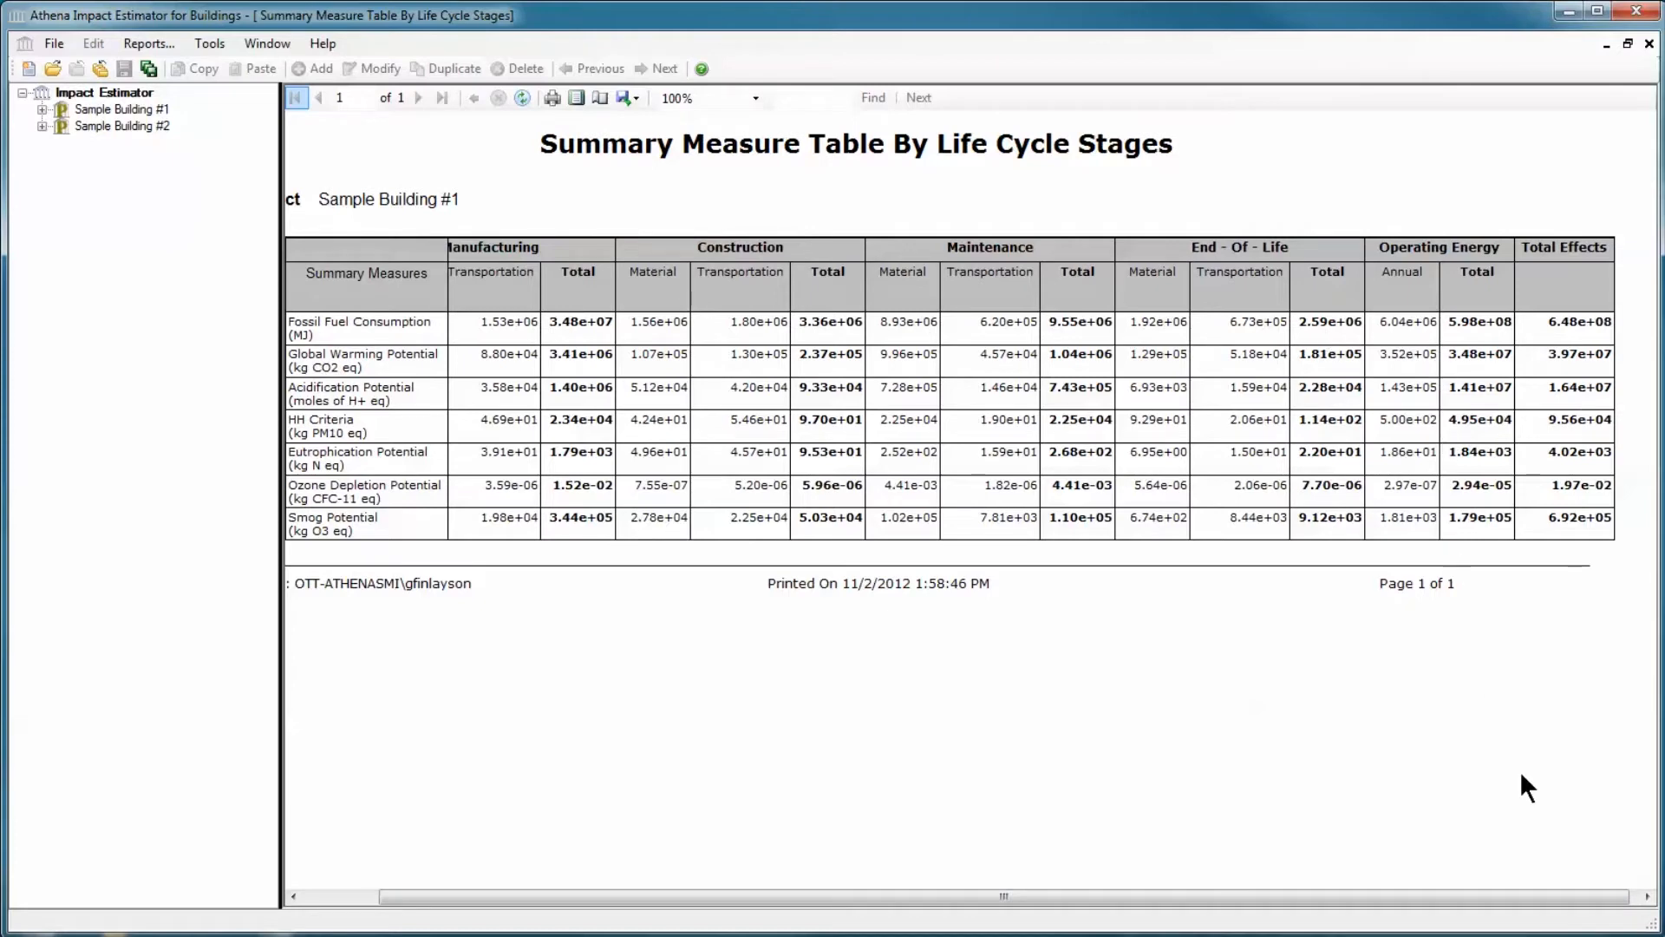
left_click_drag(1476, 890, 1242, 888)
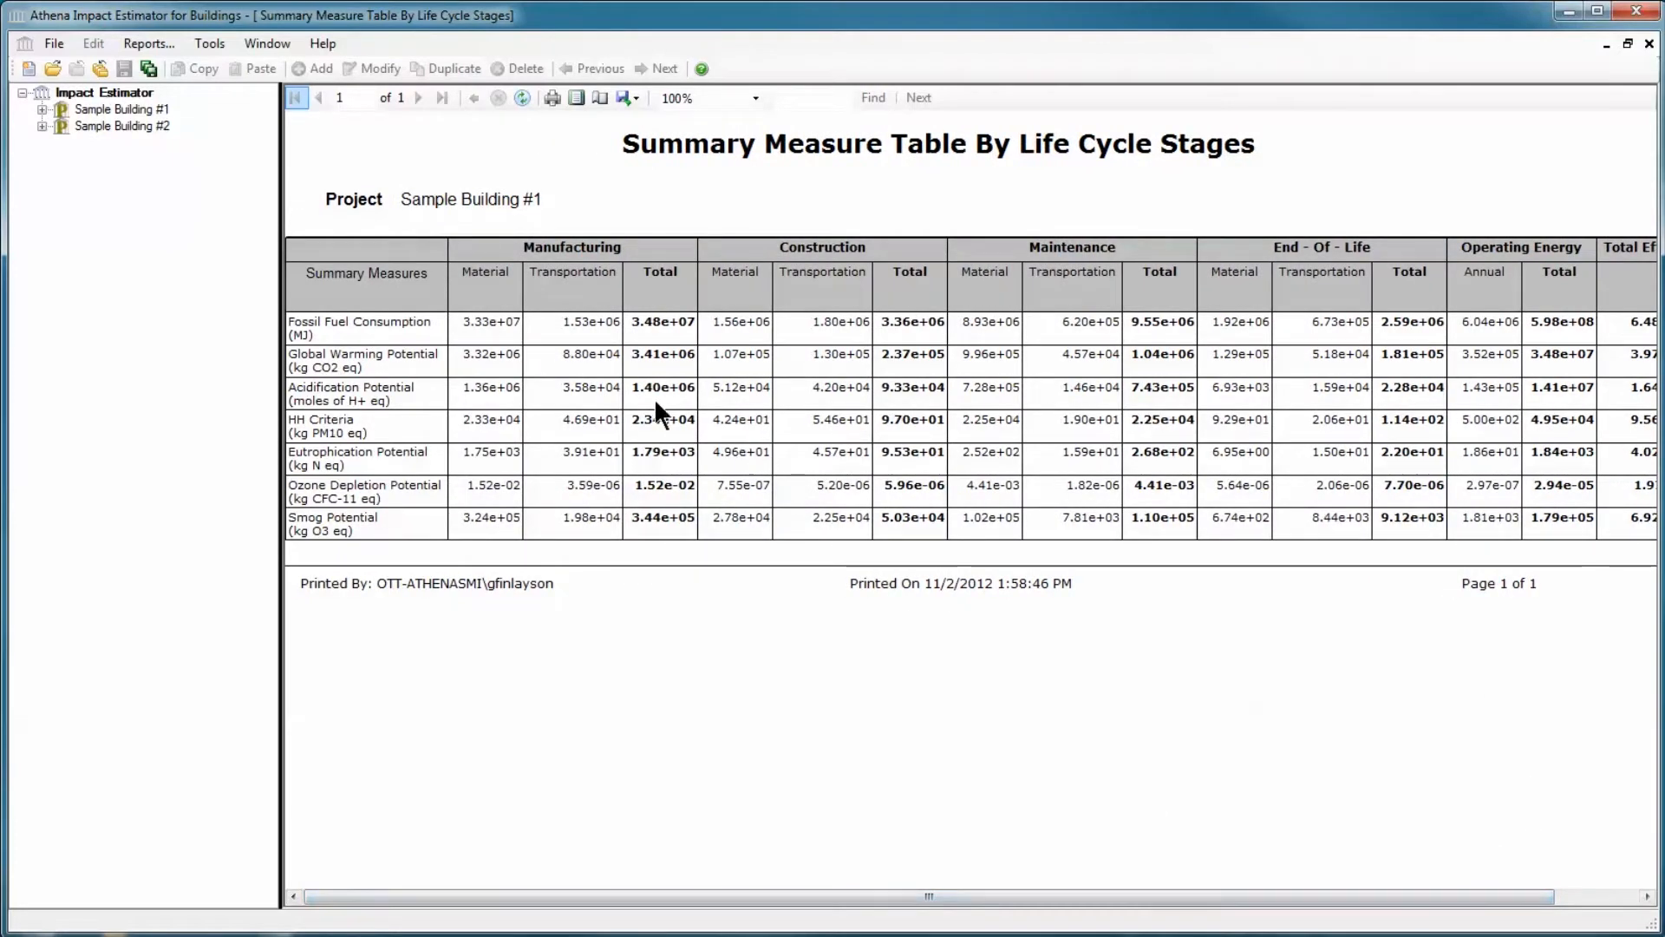
left_click(624, 96)
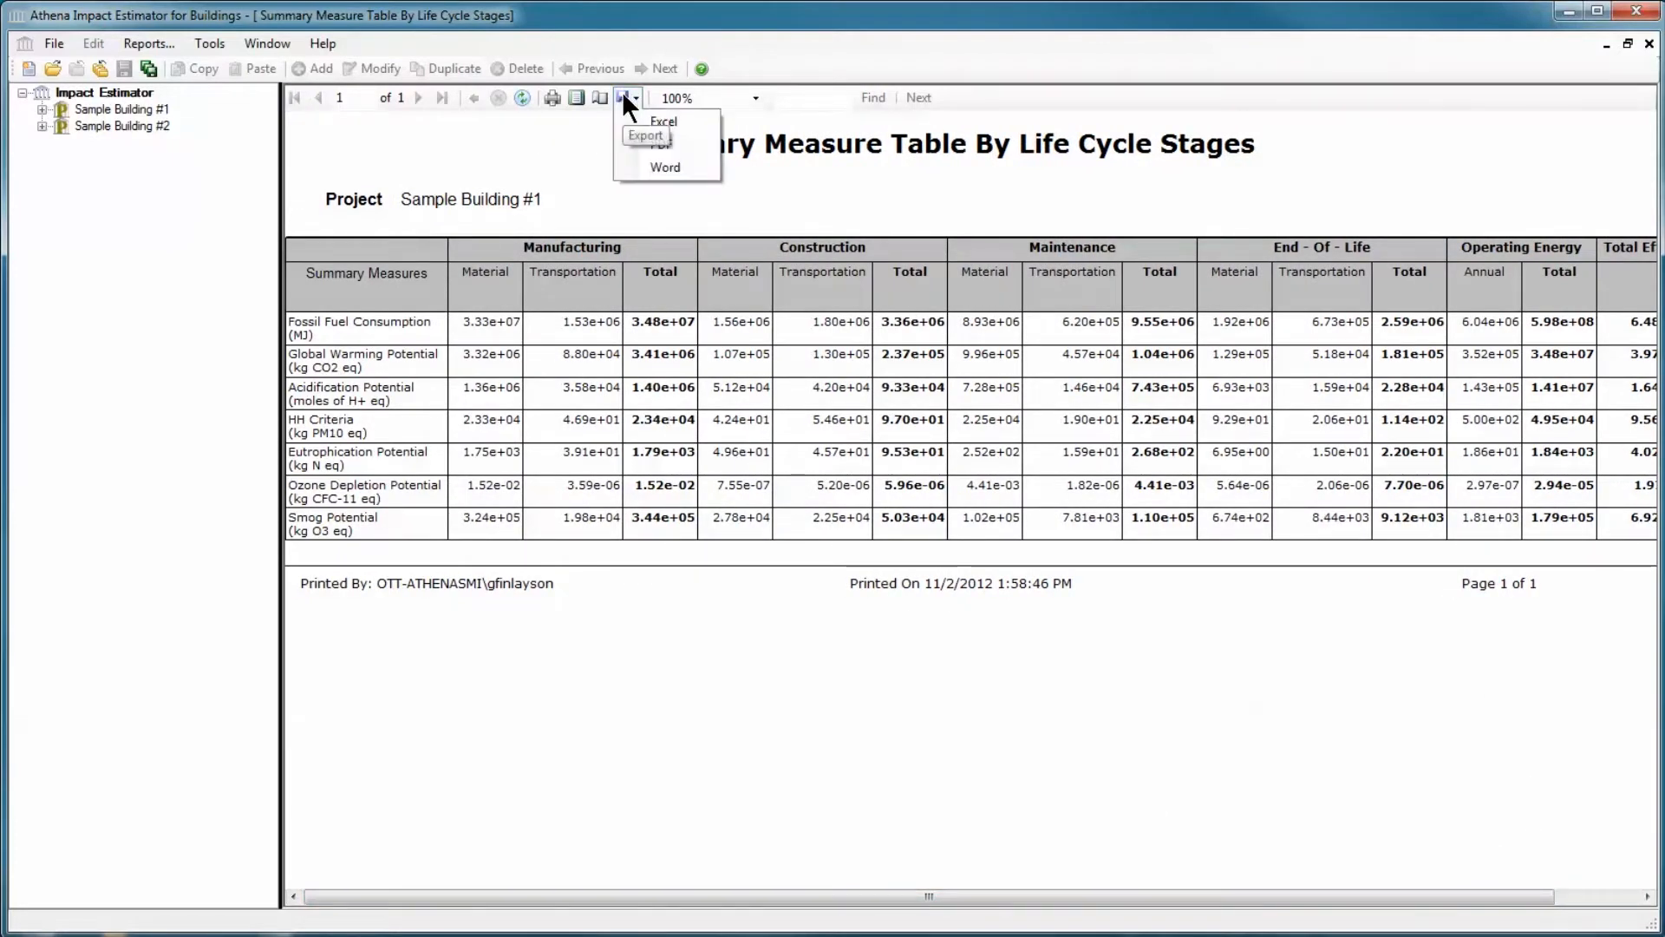
left_click(619, 97)
left_click(625, 95)
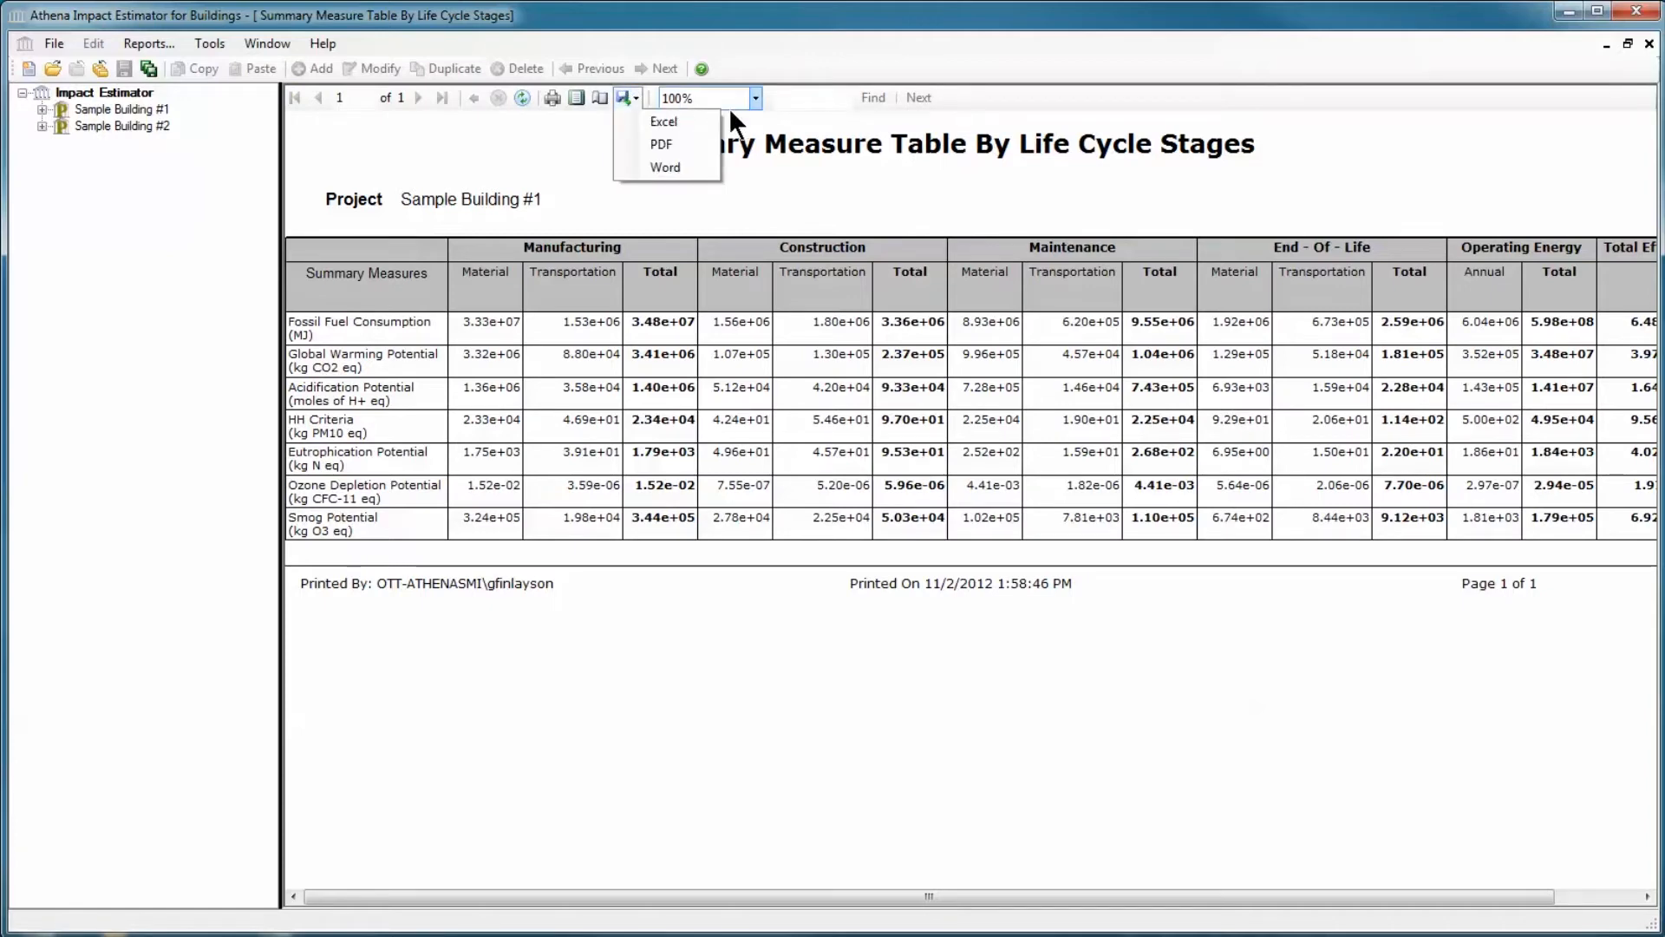
left_click(626, 96)
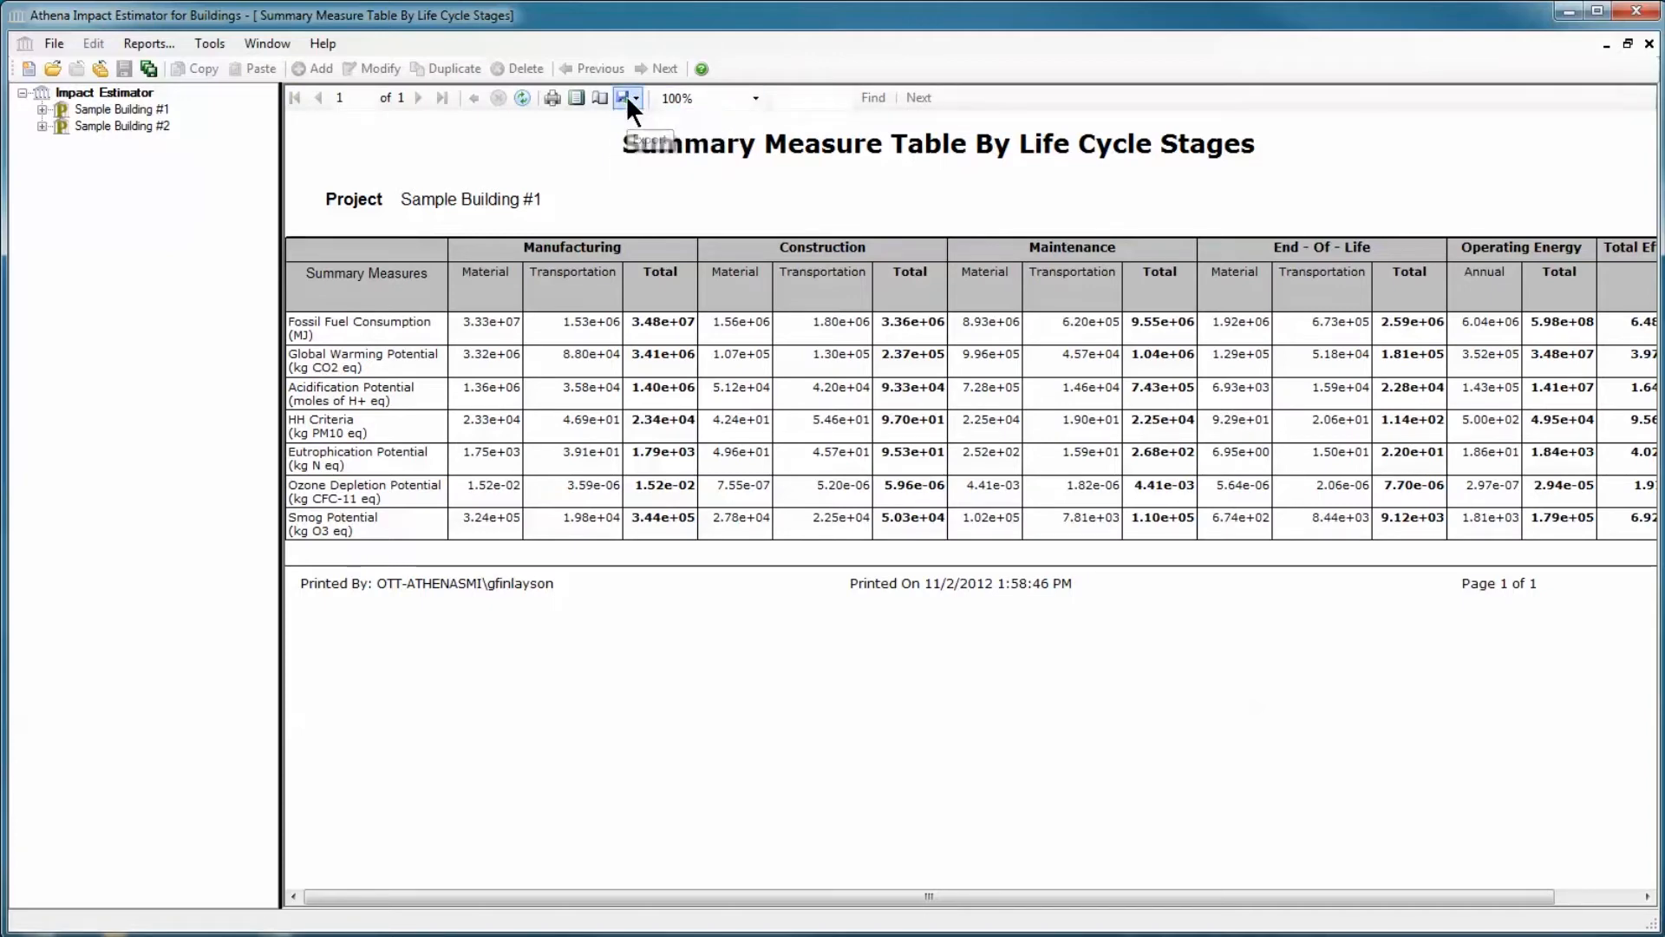
left_click(1627, 44)
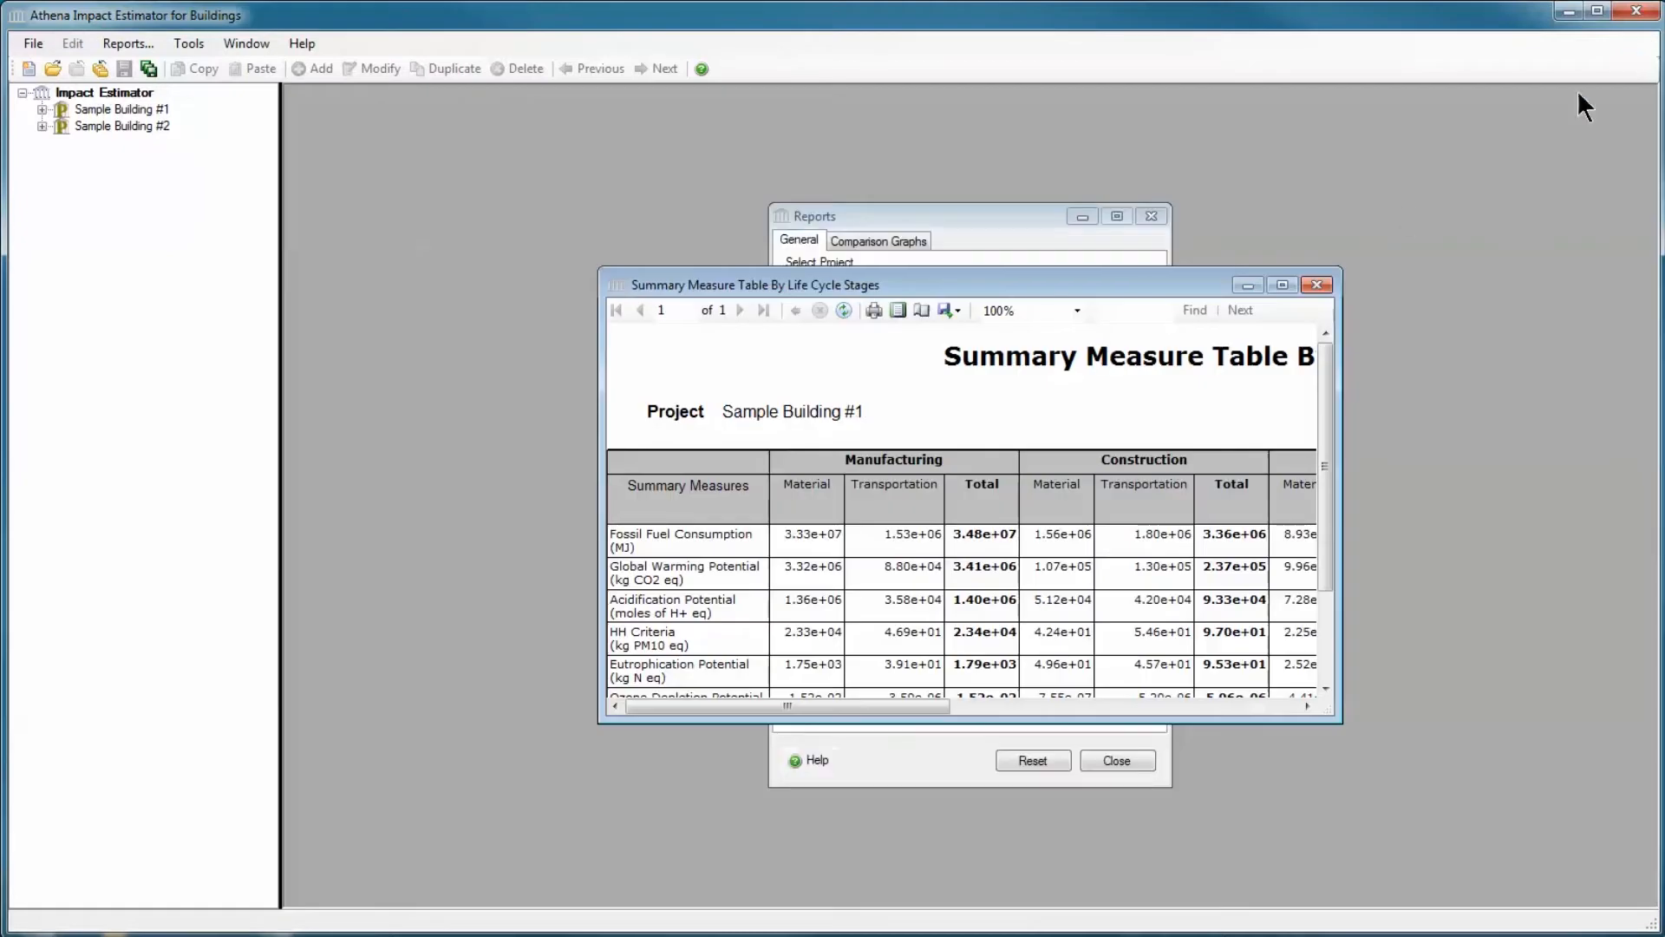
- Replace the life cycle stages report with the Assembly Group Embodied Effects summary table, review it maximized, and close it
left_click(1319, 286)
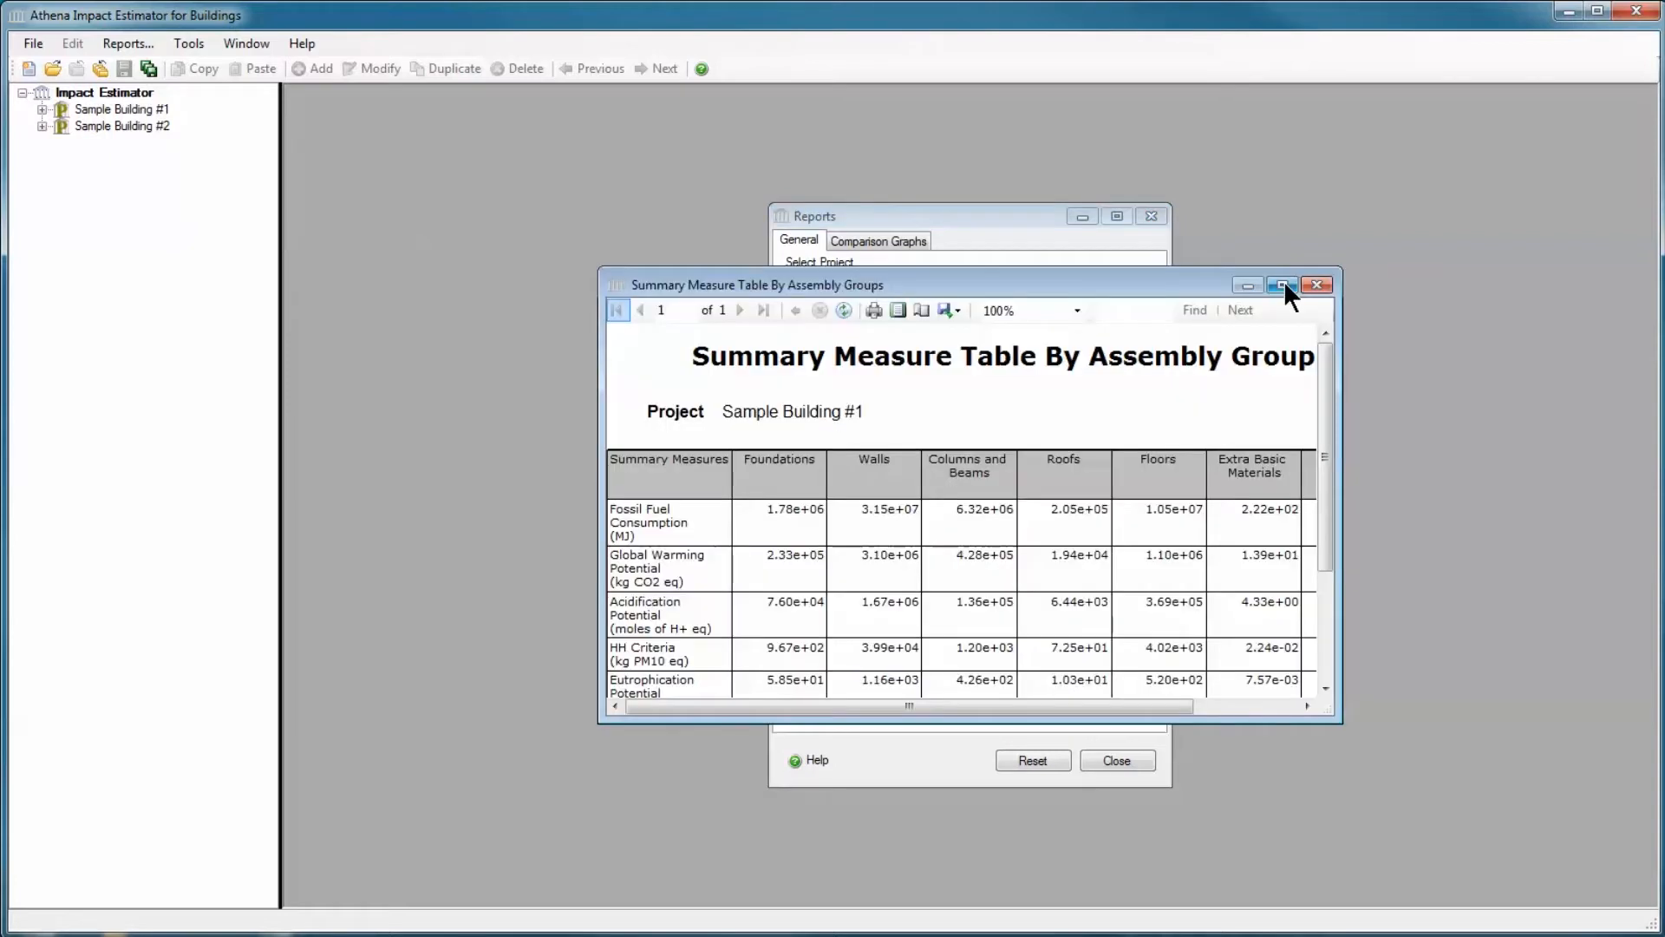
left_click(1287, 283)
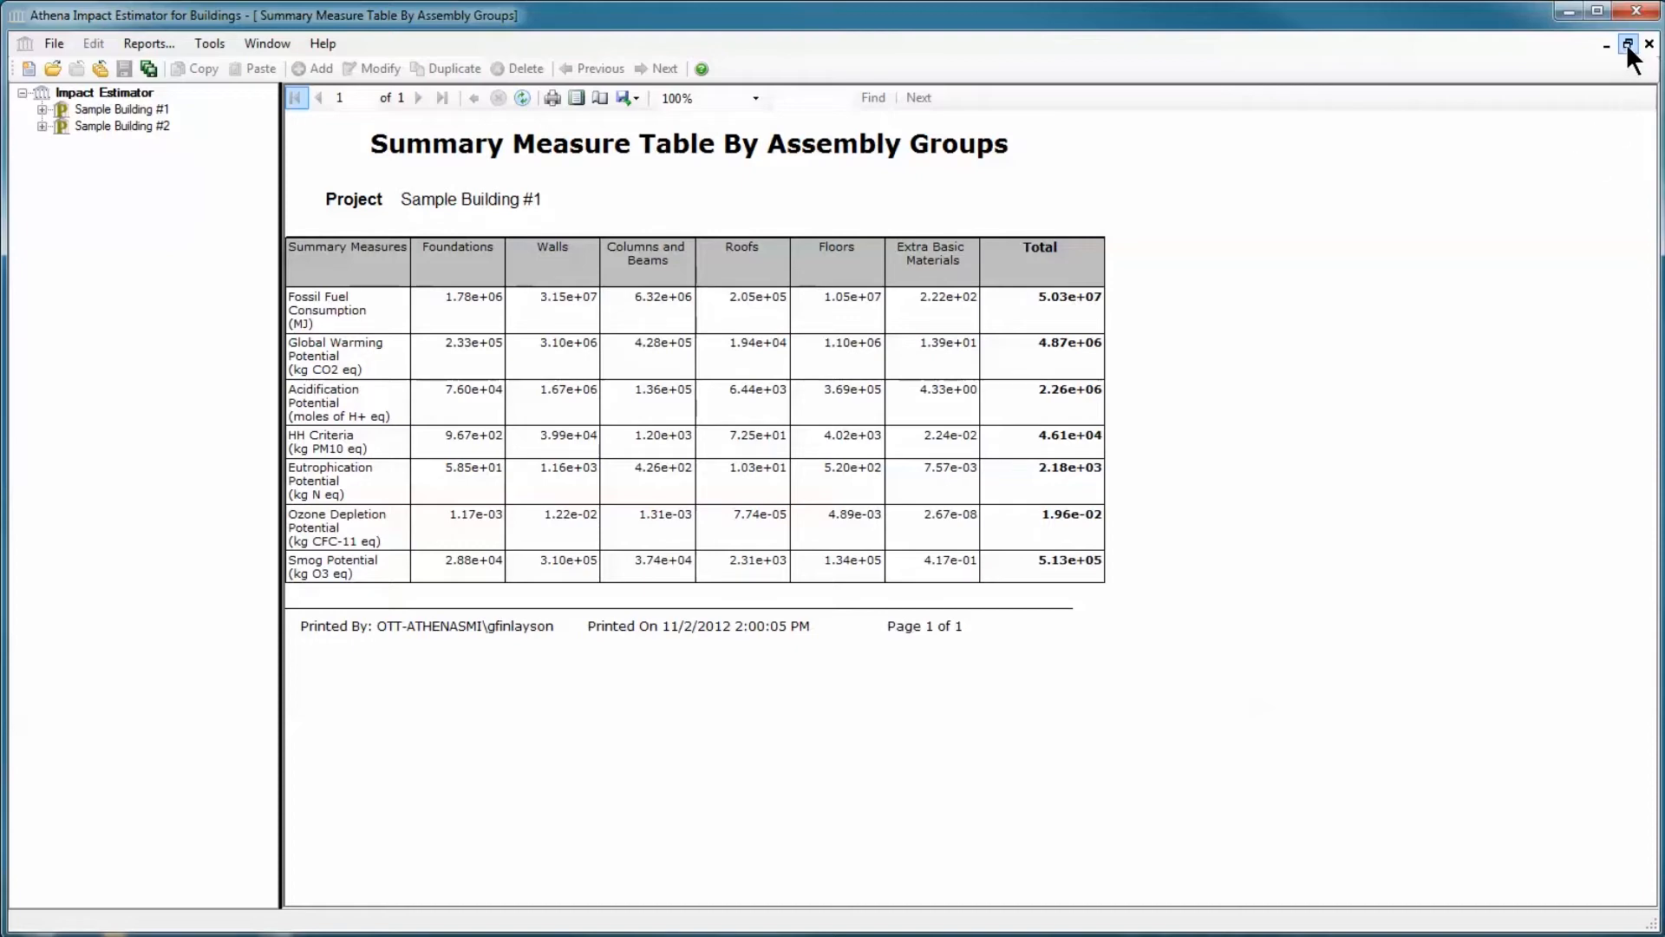
left_click(1649, 44)
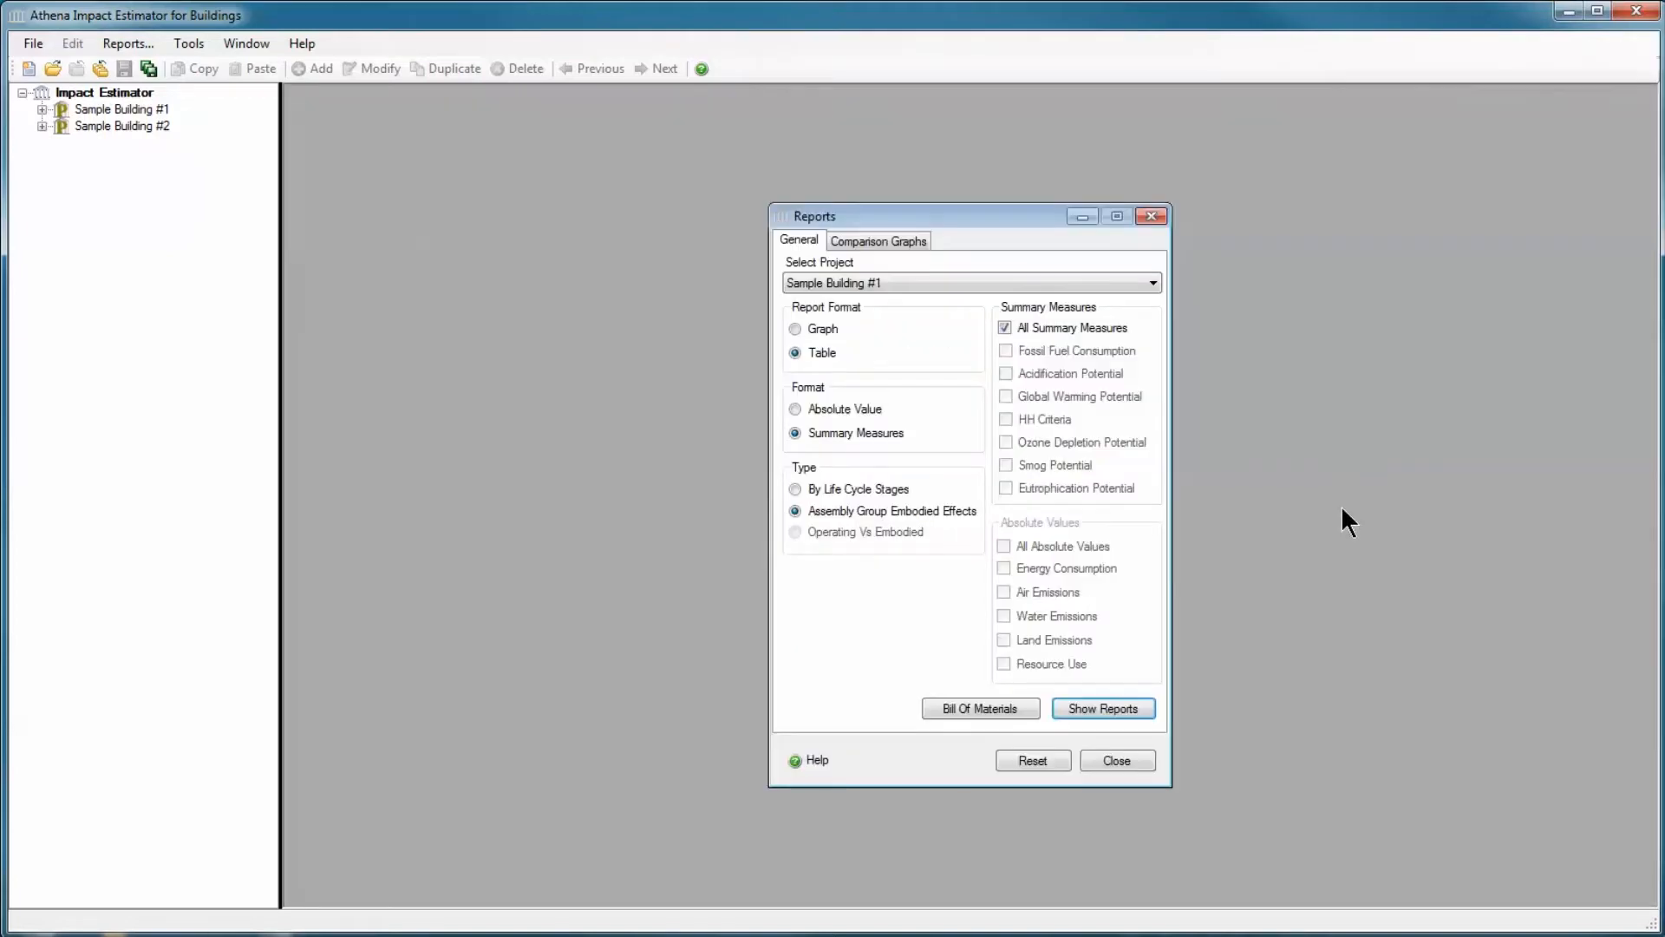
- Generate table reports of all absolute values by life cycle stages for Sample Building #1
left_click(793, 409)
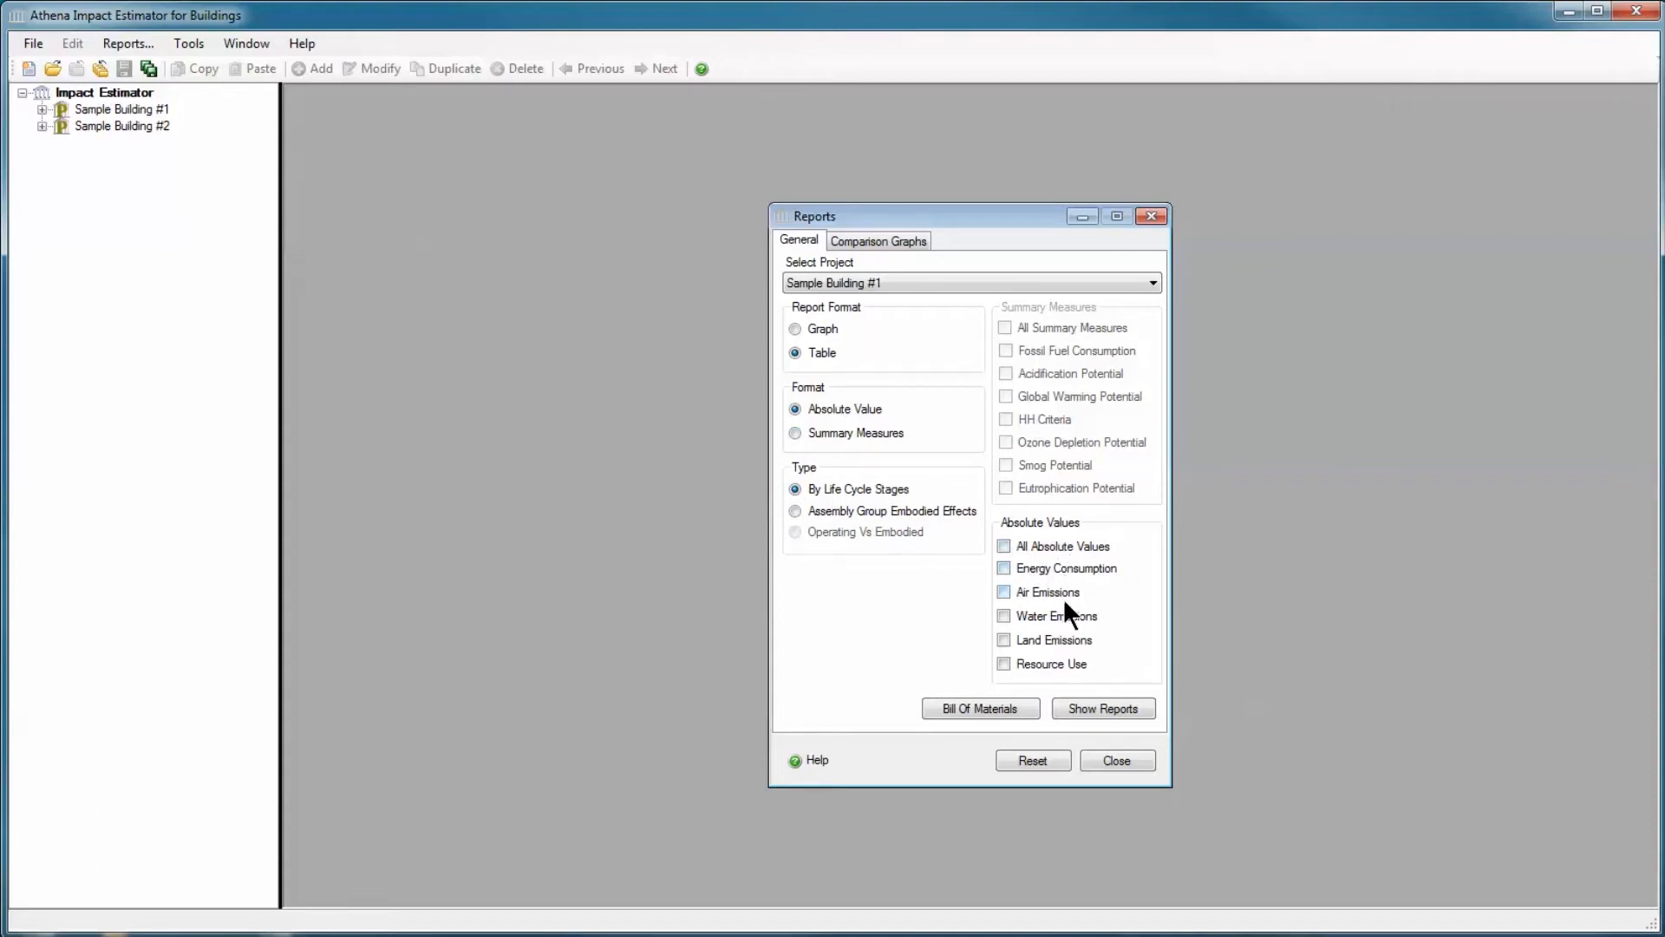
left_click(1003, 546)
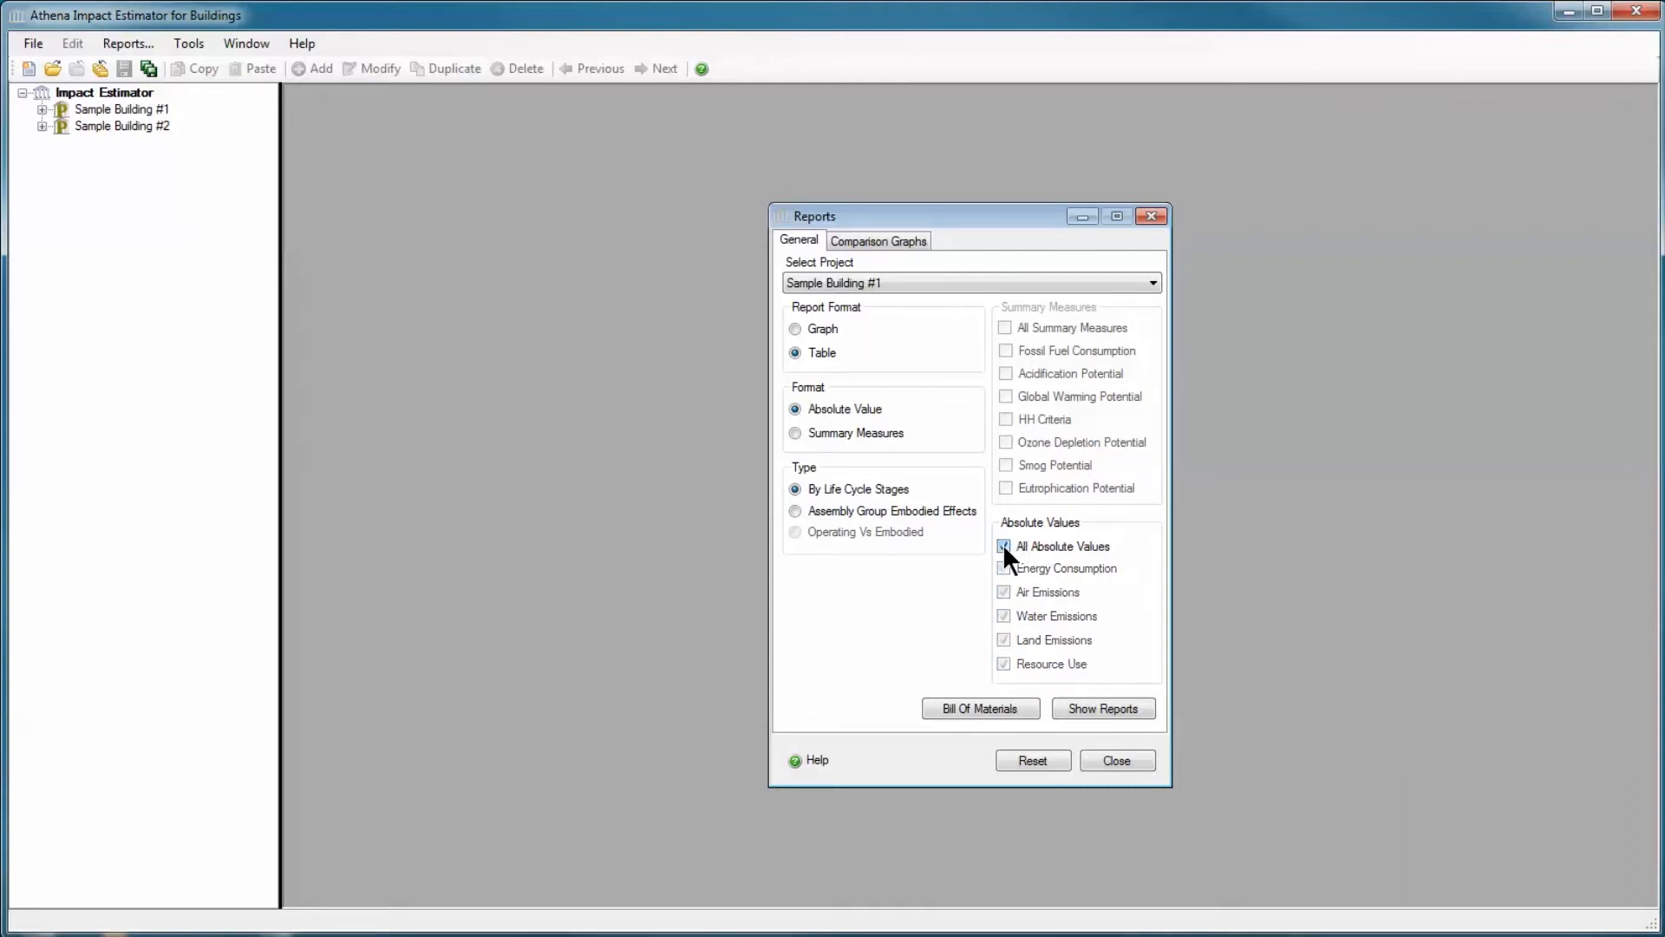
left_click(1079, 706)
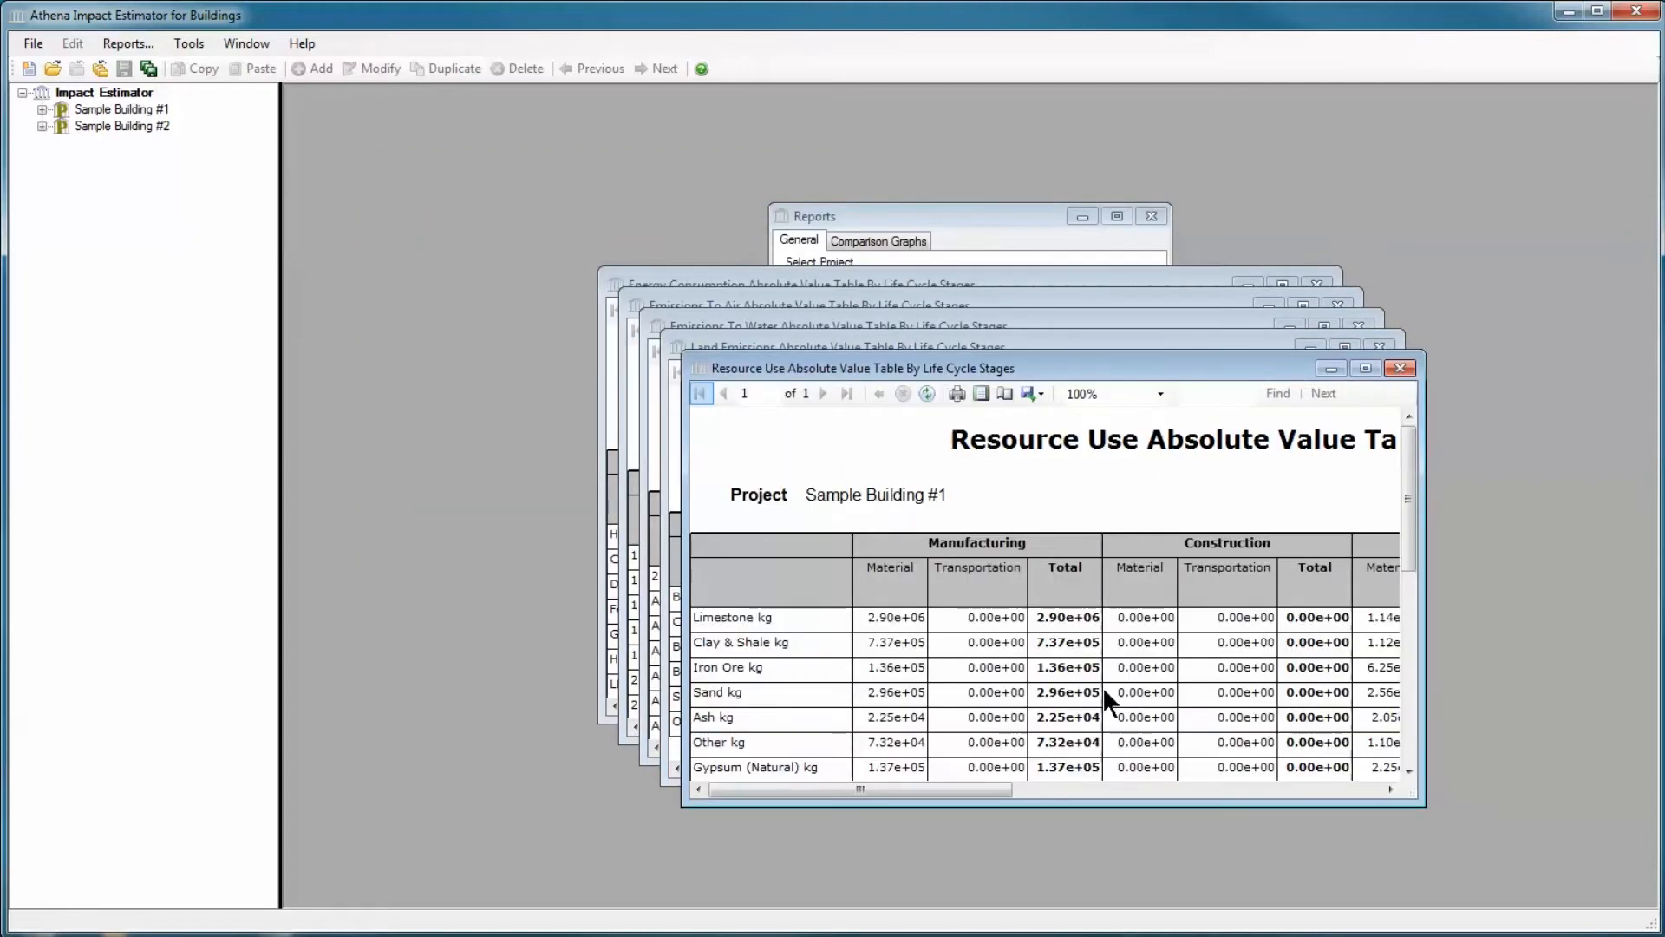
- Examine the full Resource Use absolute value table by life cycle stages, including its Total columns, and close it
left_click(1360, 369)
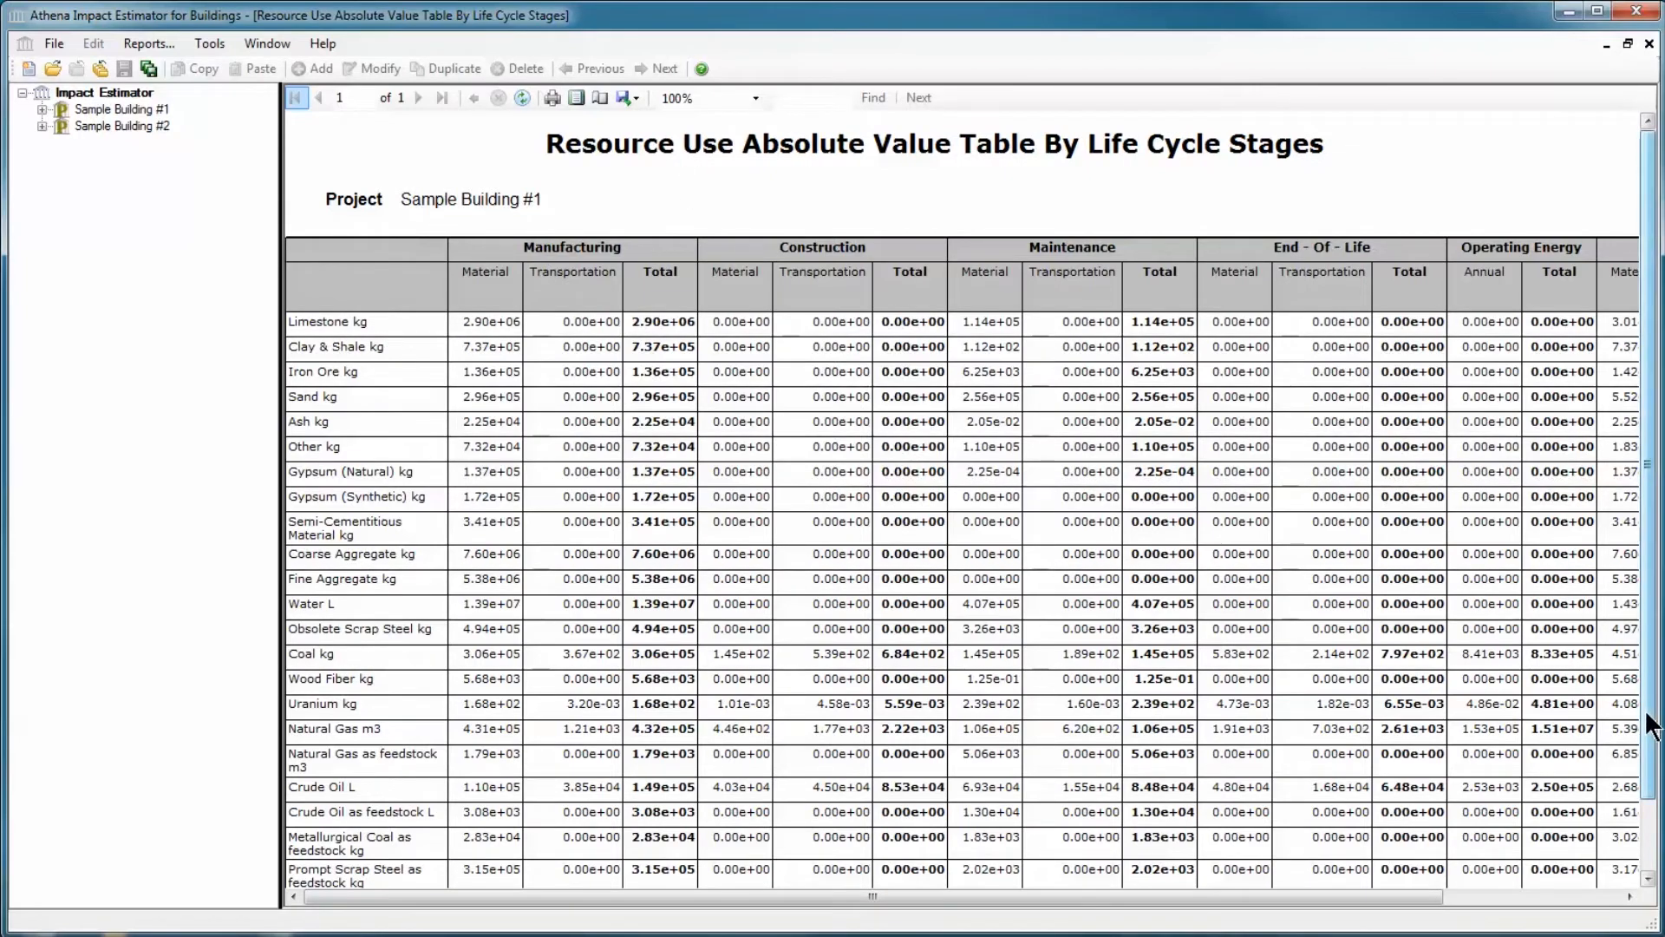
scroll(1652, 778, "down", 1)
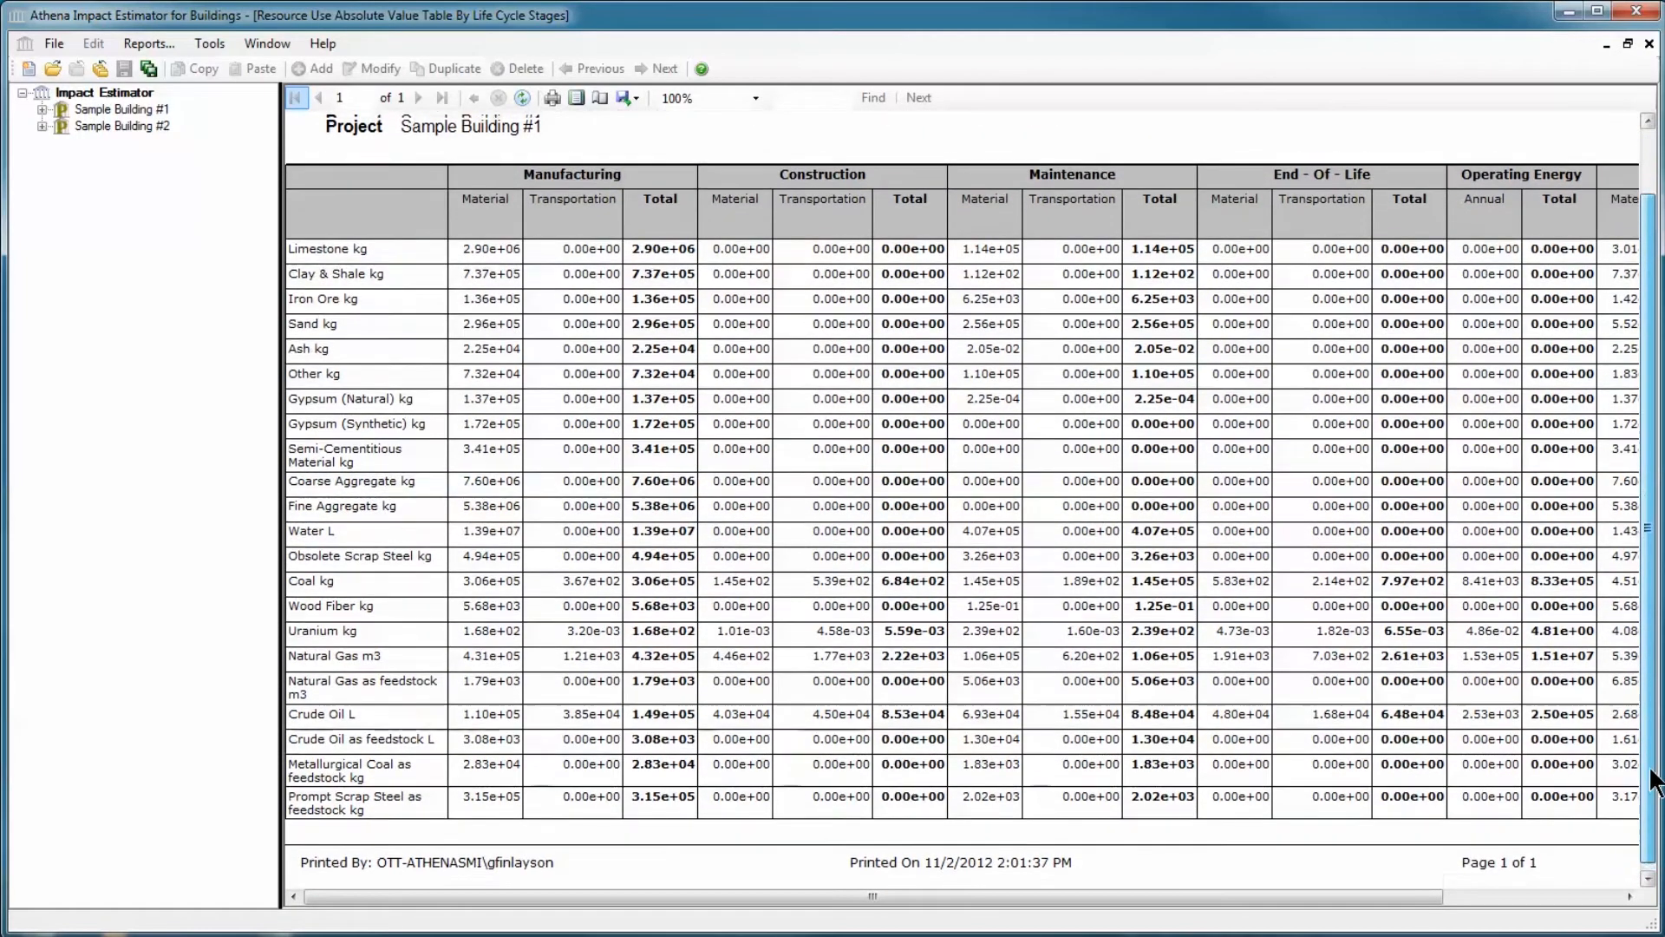
left_click_drag(1653, 776, 1647, 737)
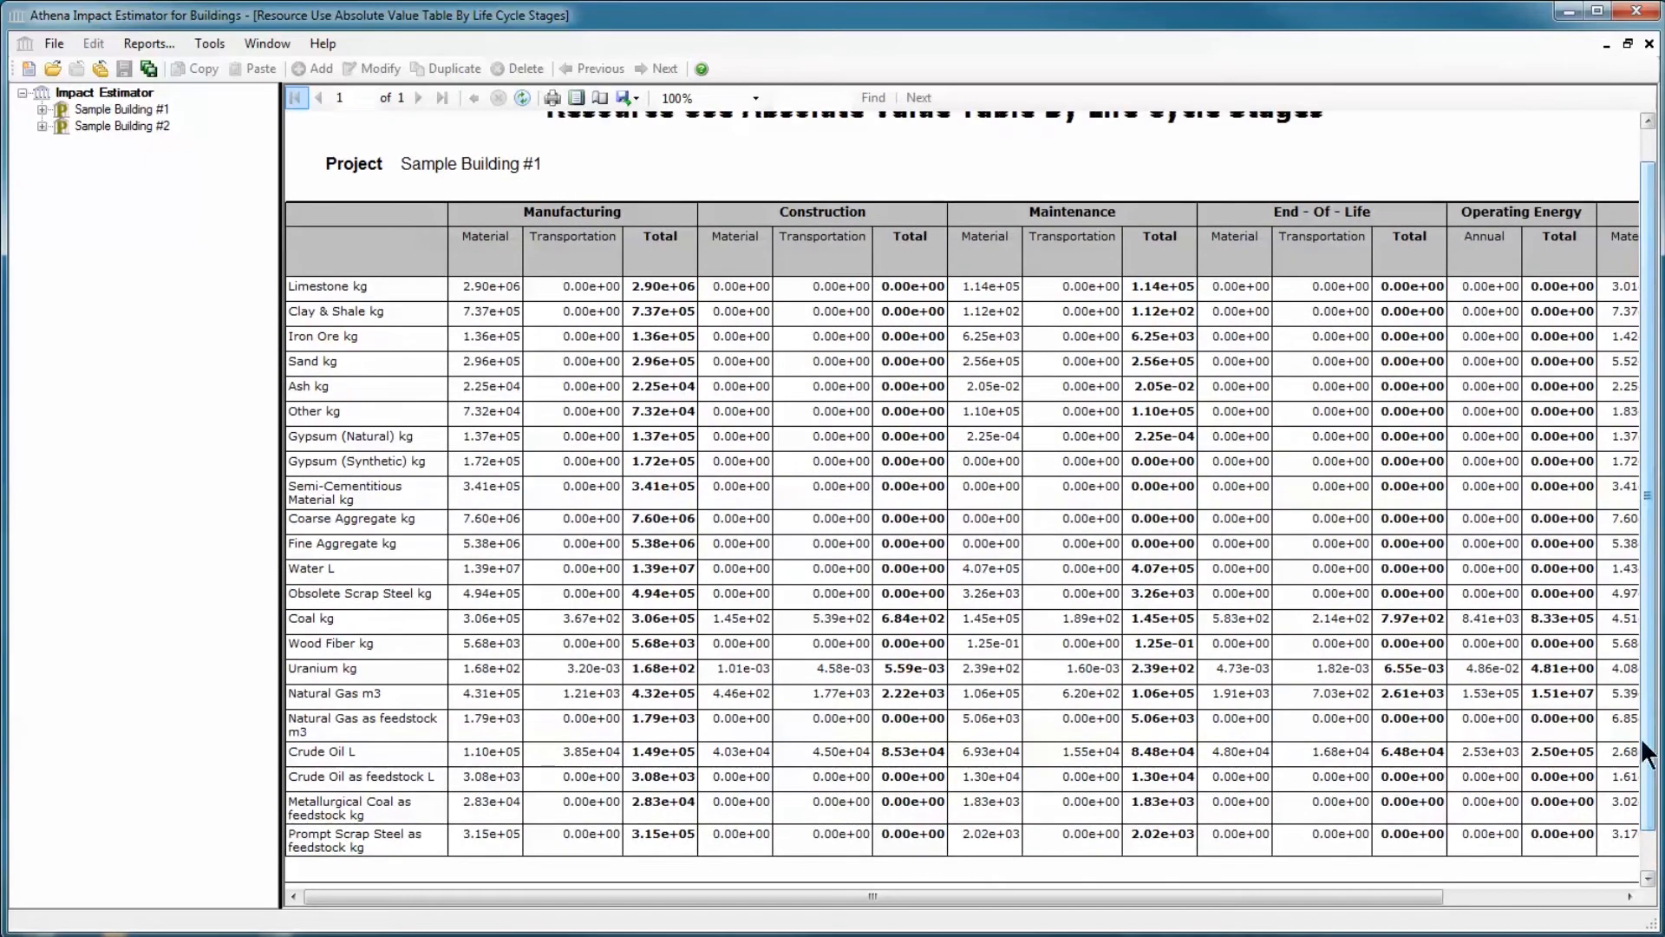
left_click_drag(774, 901, 965, 902)
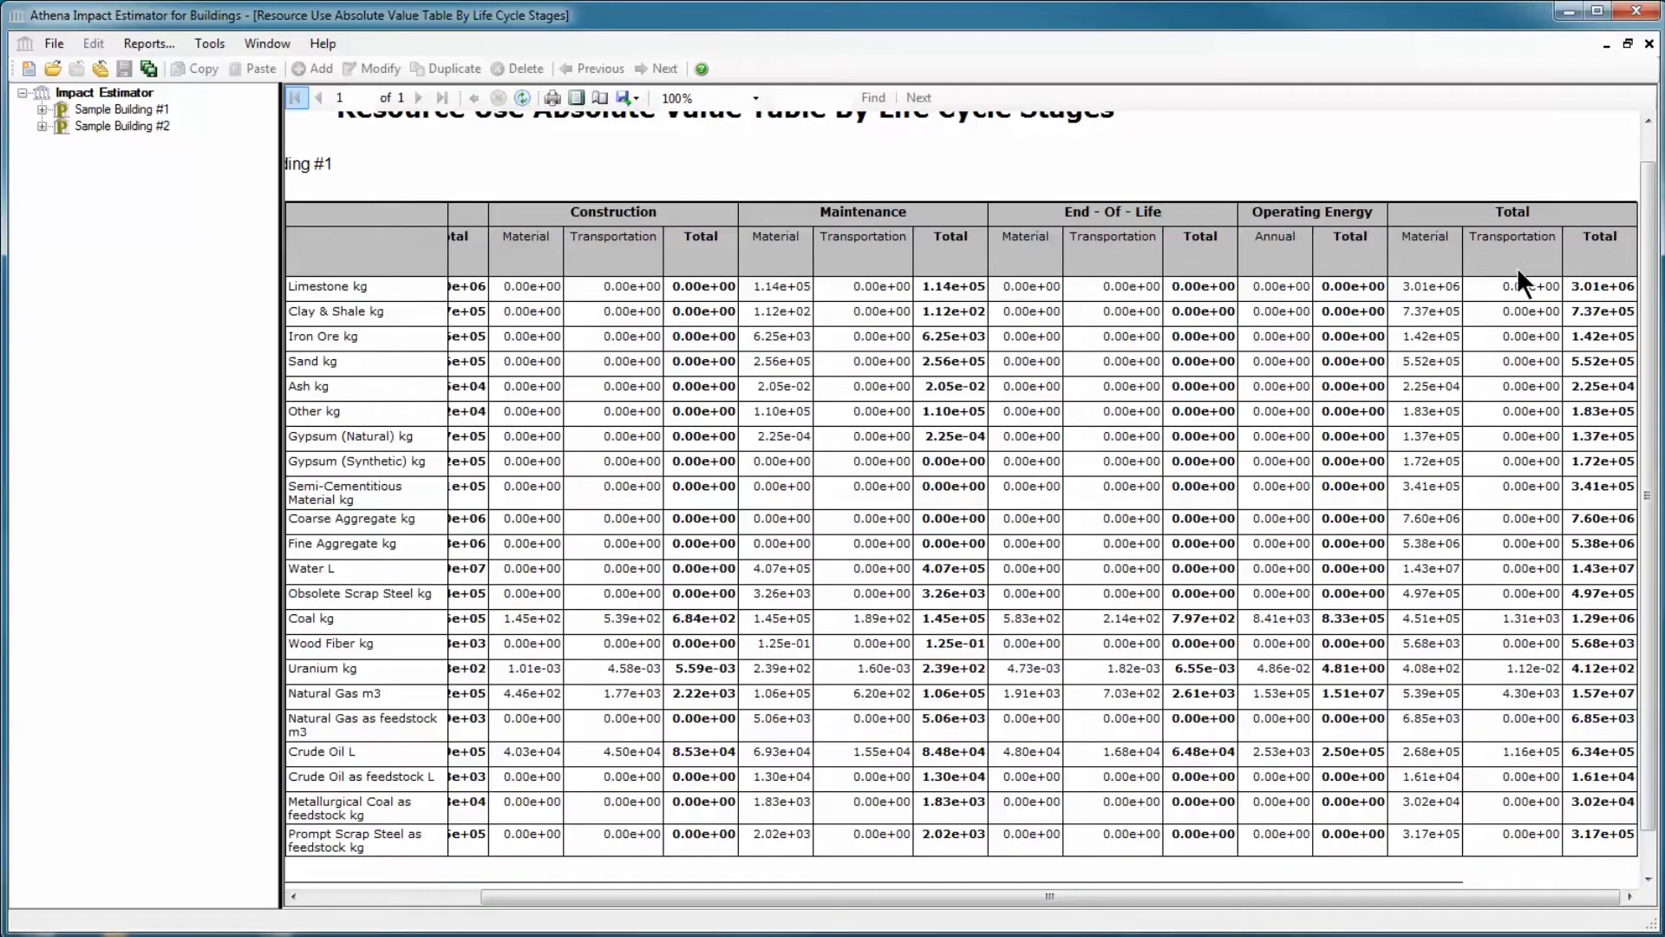
left_click(1434, 478)
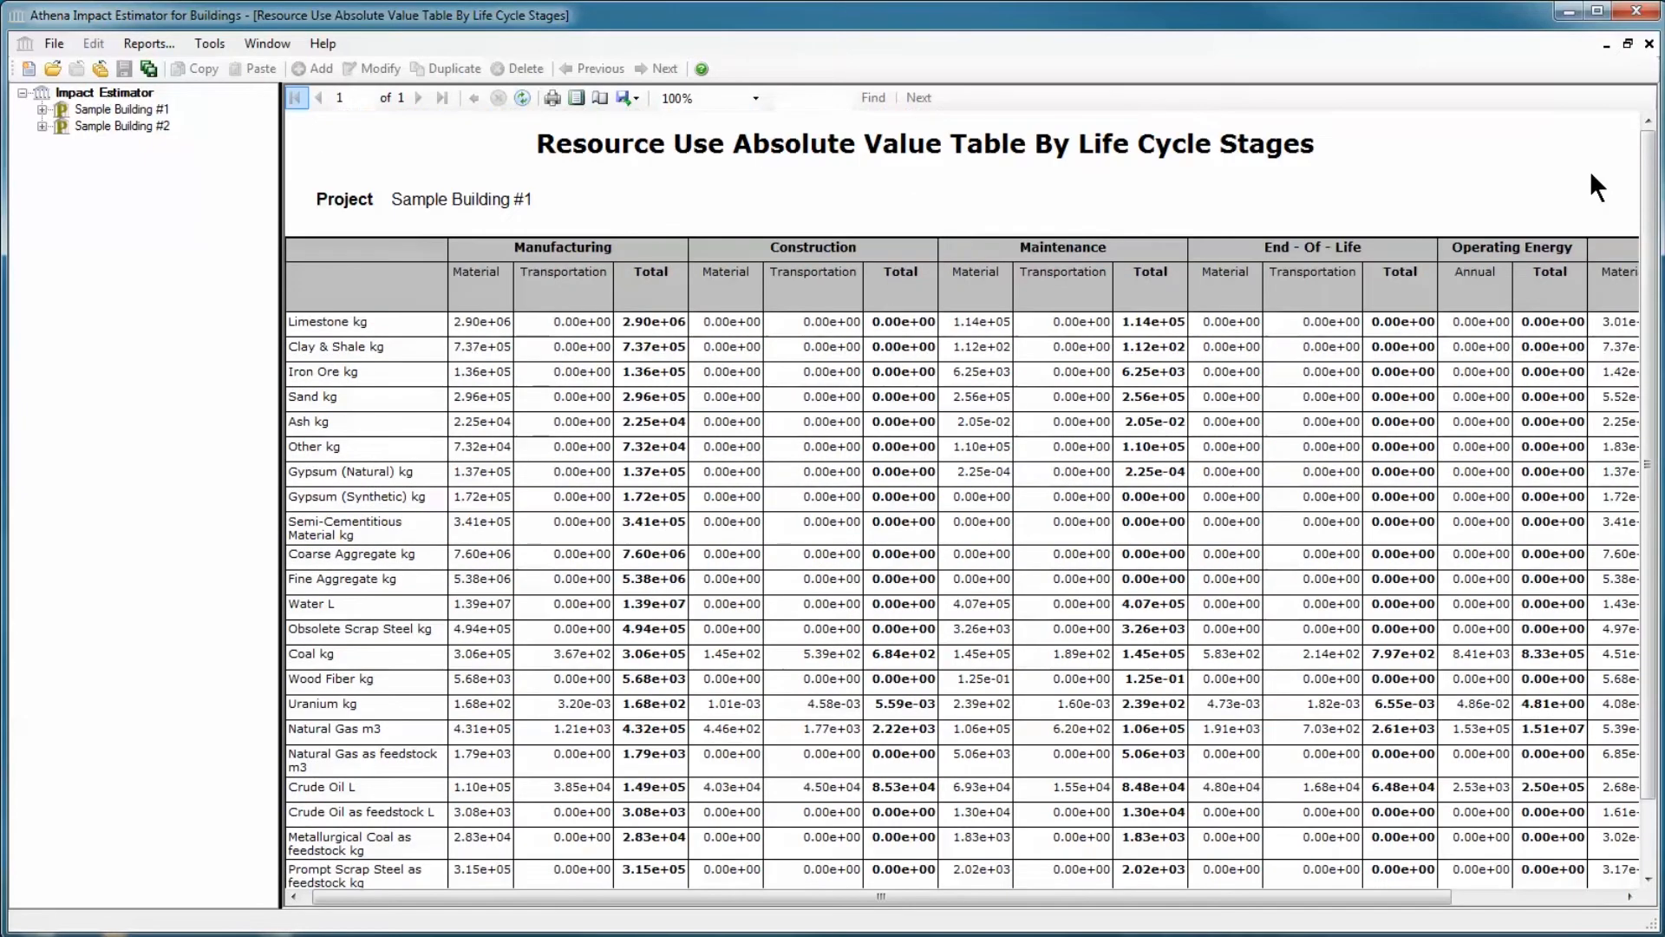
left_click(1649, 45)
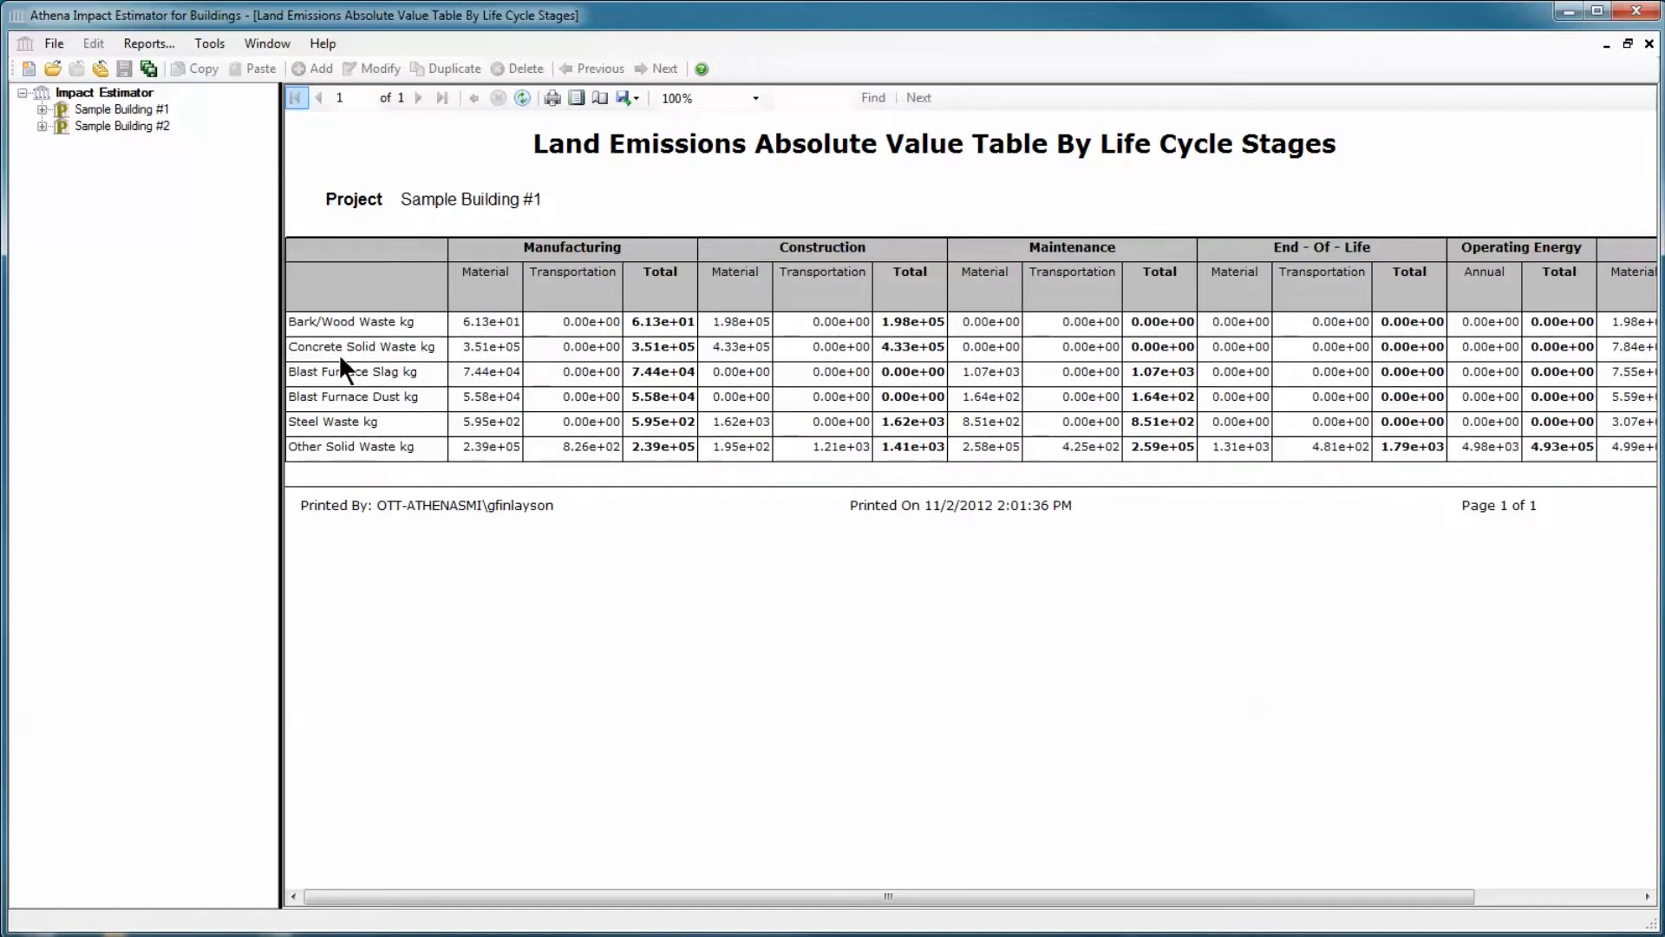
- Review and close the Land Emissions table, and go through all three pages of the Emissions To Water table before closing it
mouse_move(1394, 890)
left_mouse_down()
mouse_move(1584, 895)
mouse_move(1388, 893)
left_mouse_up()
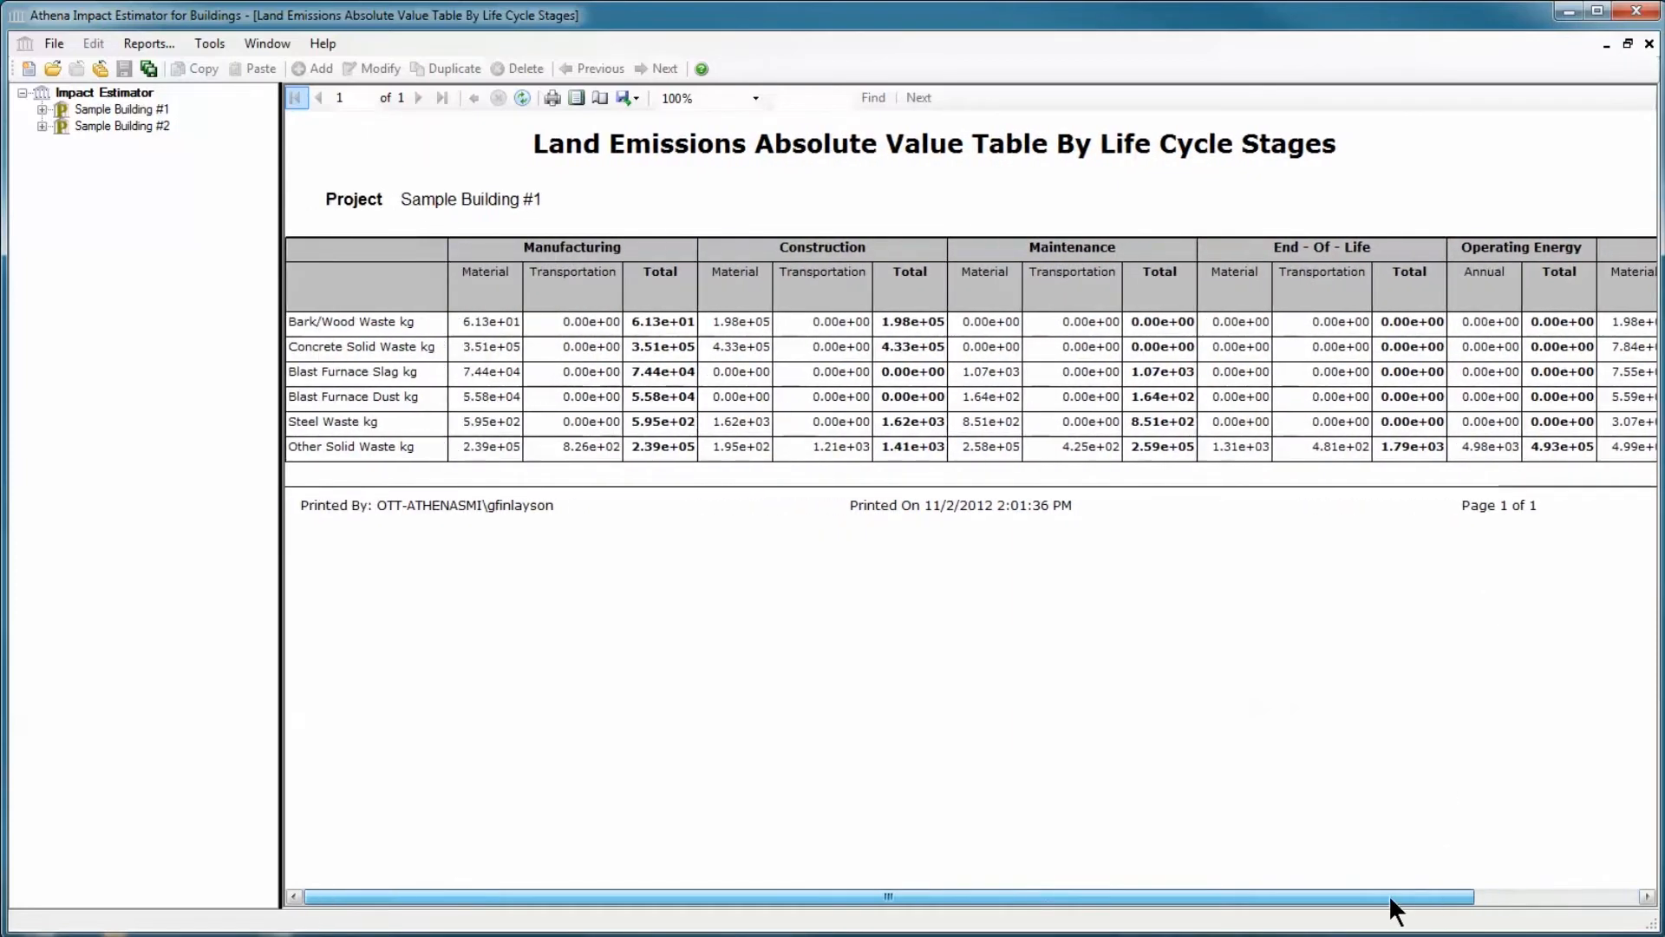
left_click(1649, 44)
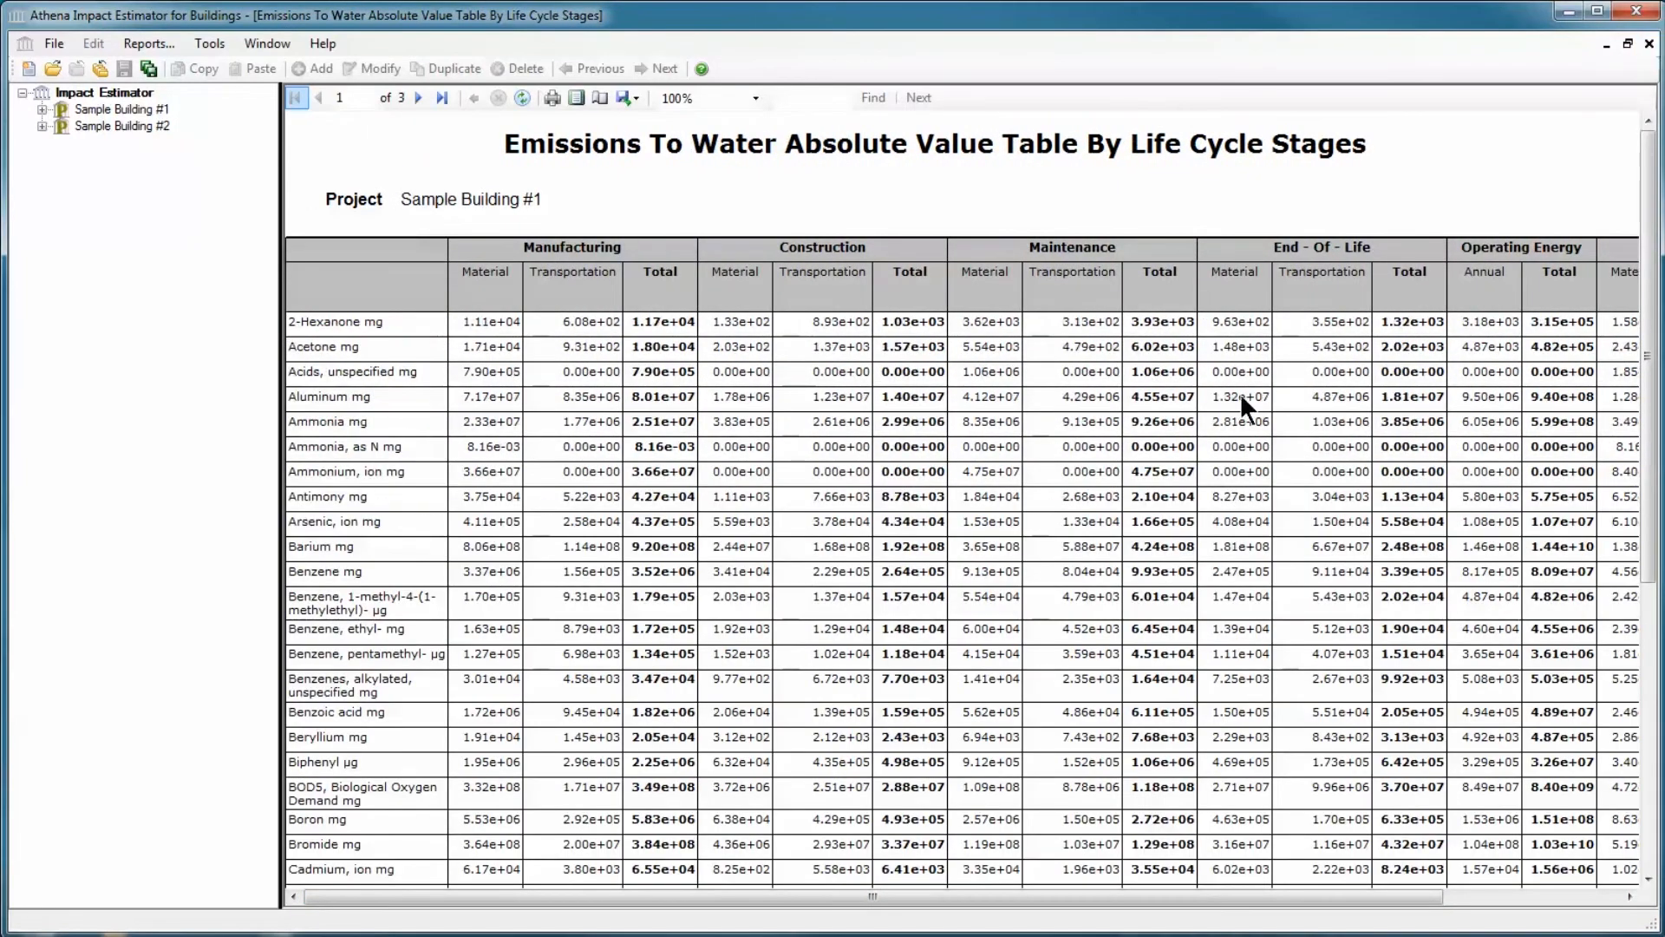
mouse_move(1647, 204)
left_mouse_down()
mouse_move(1655, 574)
mouse_move(1648, 231)
left_mouse_up()
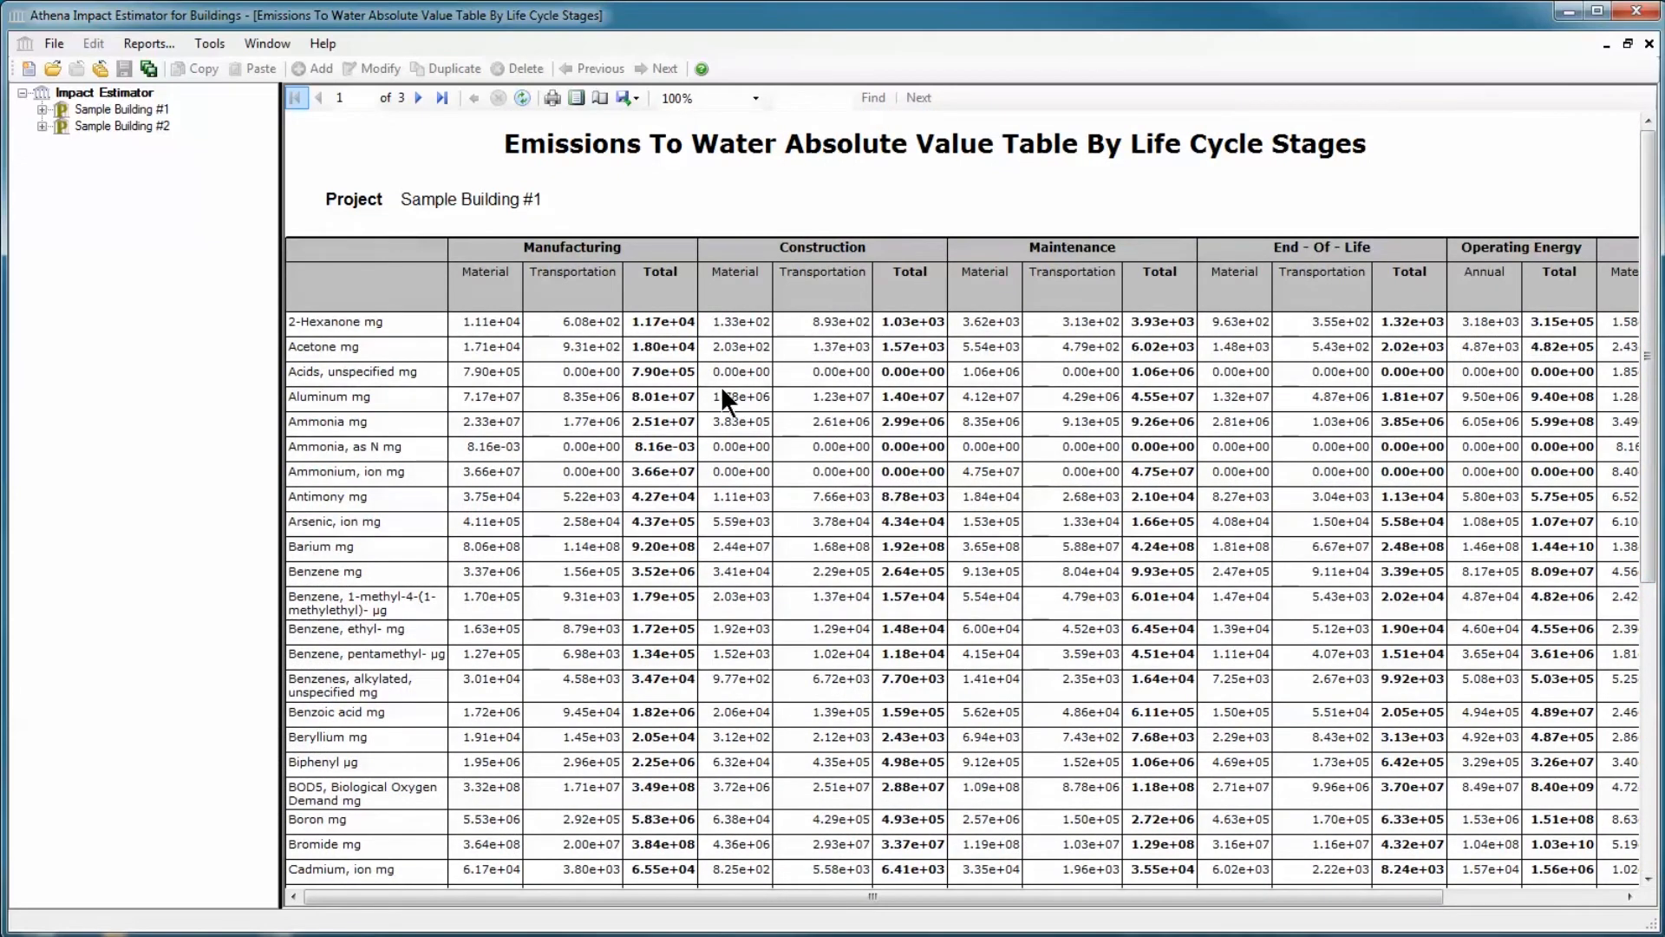
left_click(418, 98)
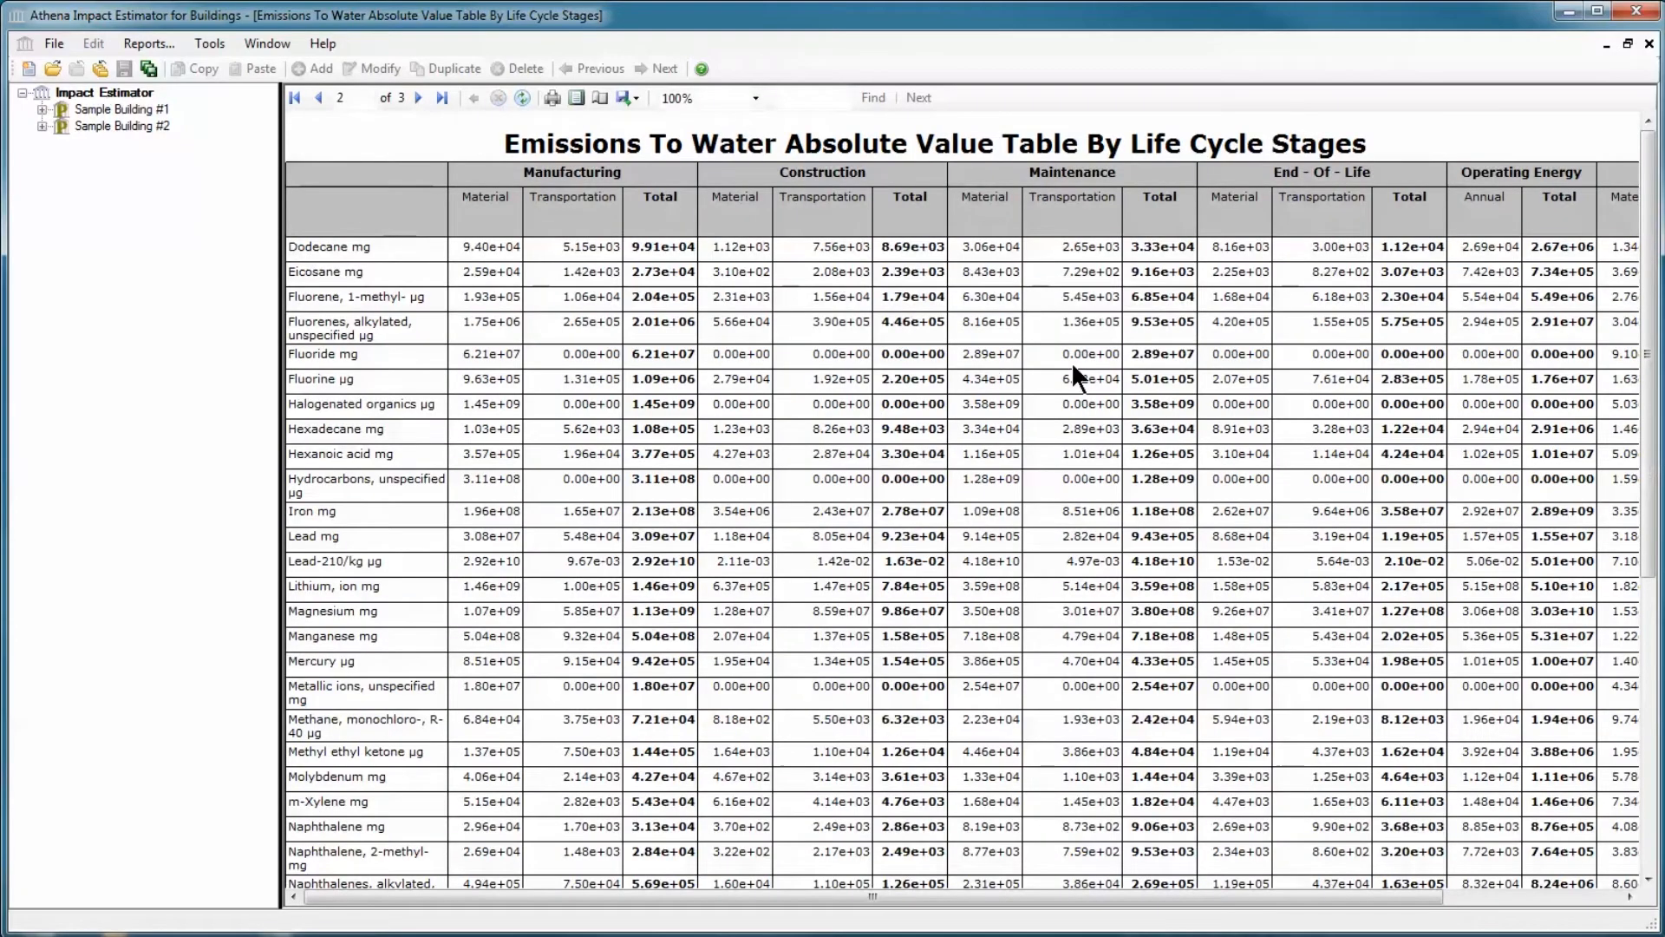
left_click_drag(1646, 356, 1647, 299)
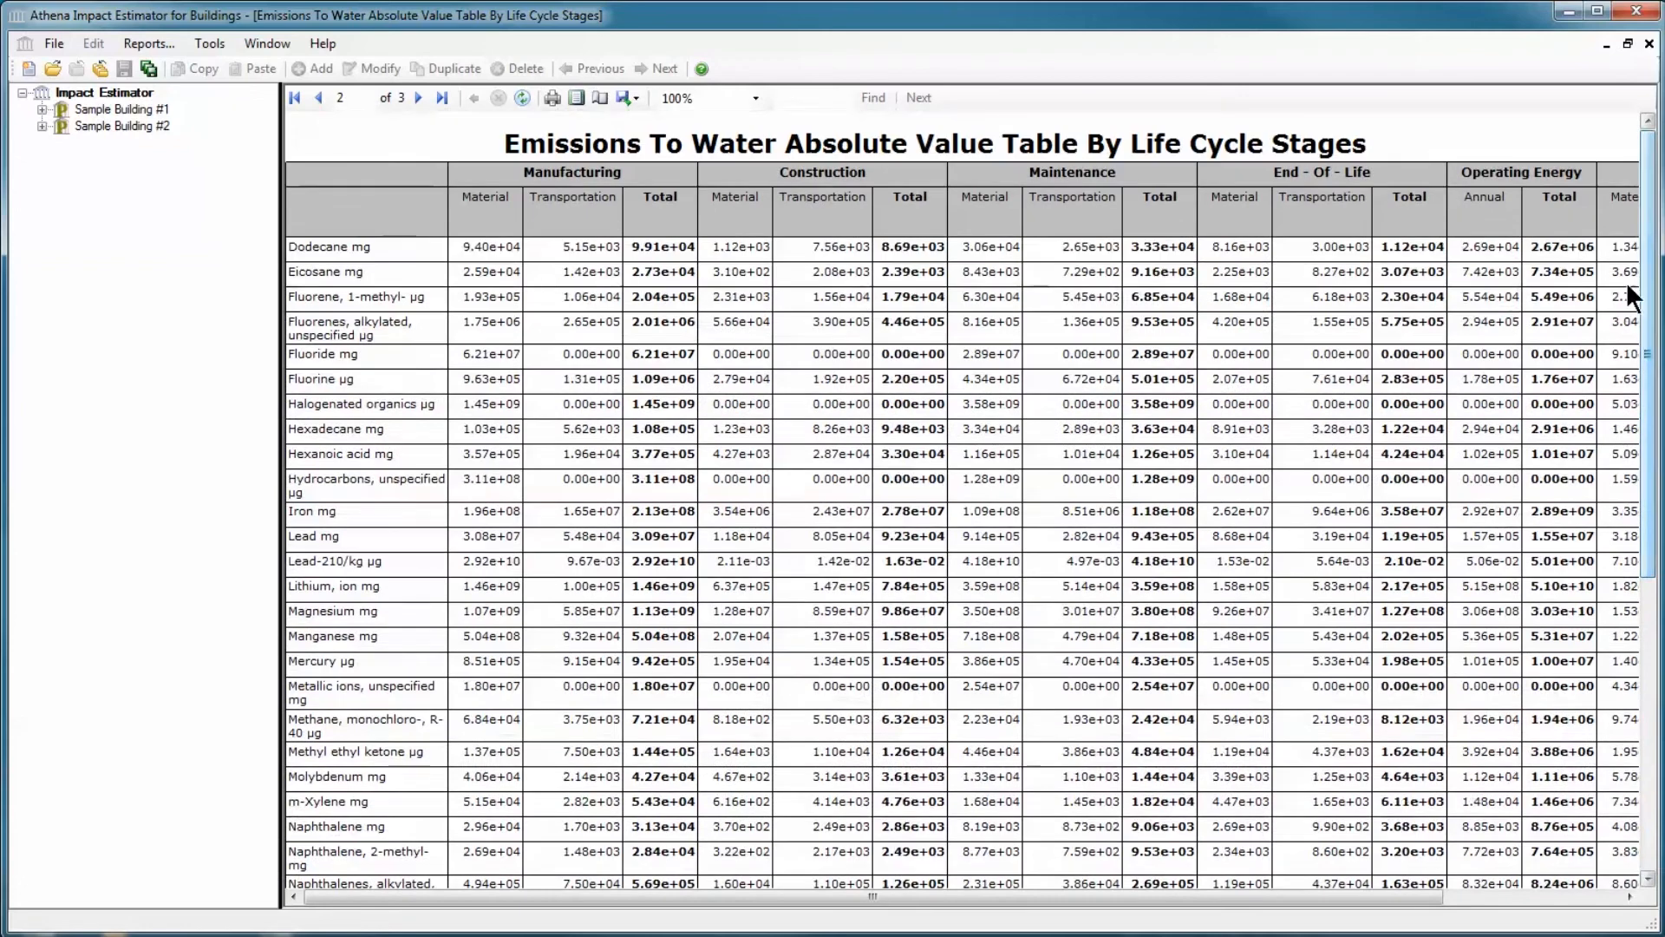
left_click(414, 99)
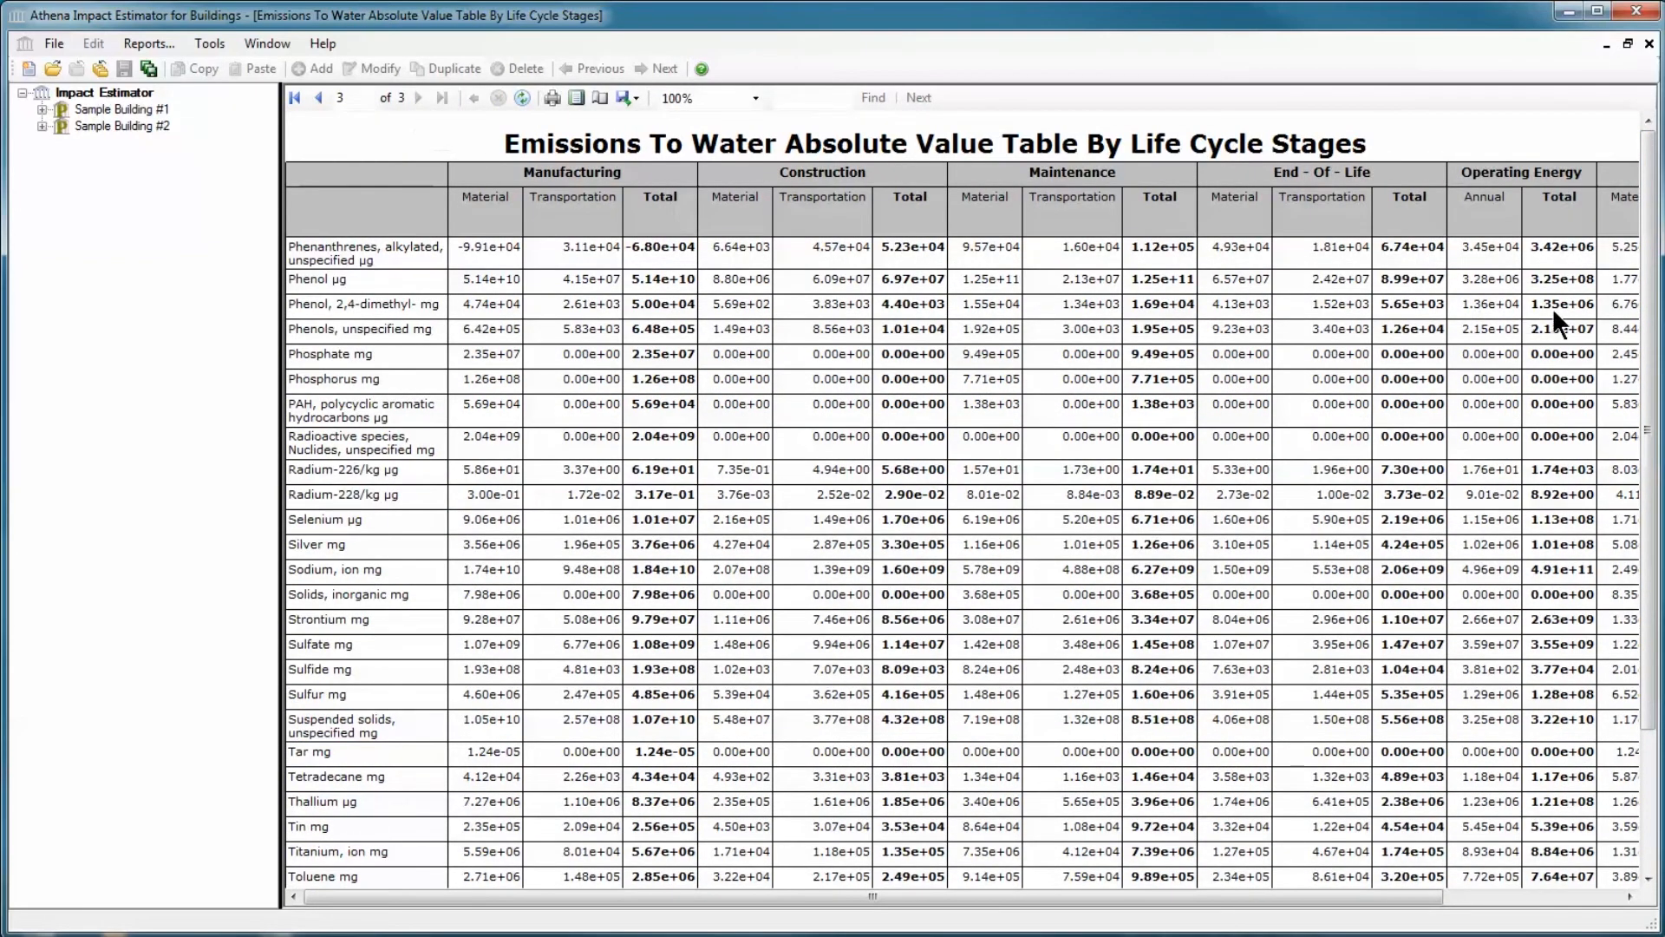
left_click_drag(1646, 335, 1627, 248)
left_click(1649, 45)
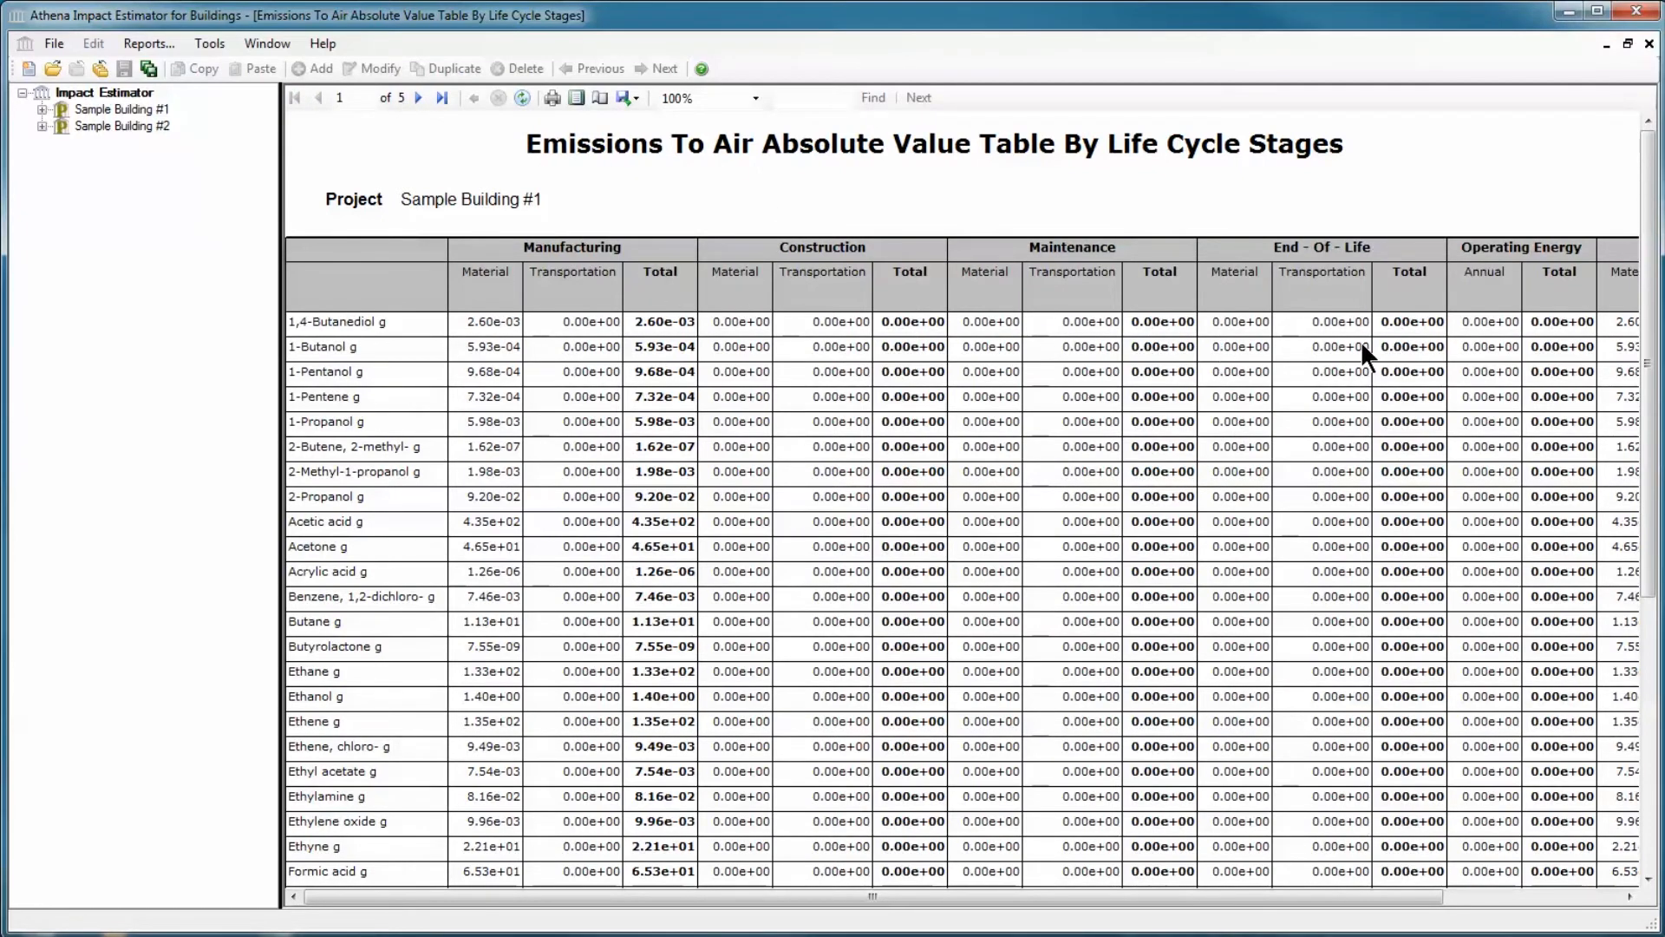
- Examine the first page of the Emissions To Air table and the Energy Consumption table by life cycle stages, closing both reports
left_click_drag(1650, 282, 1658, 579)
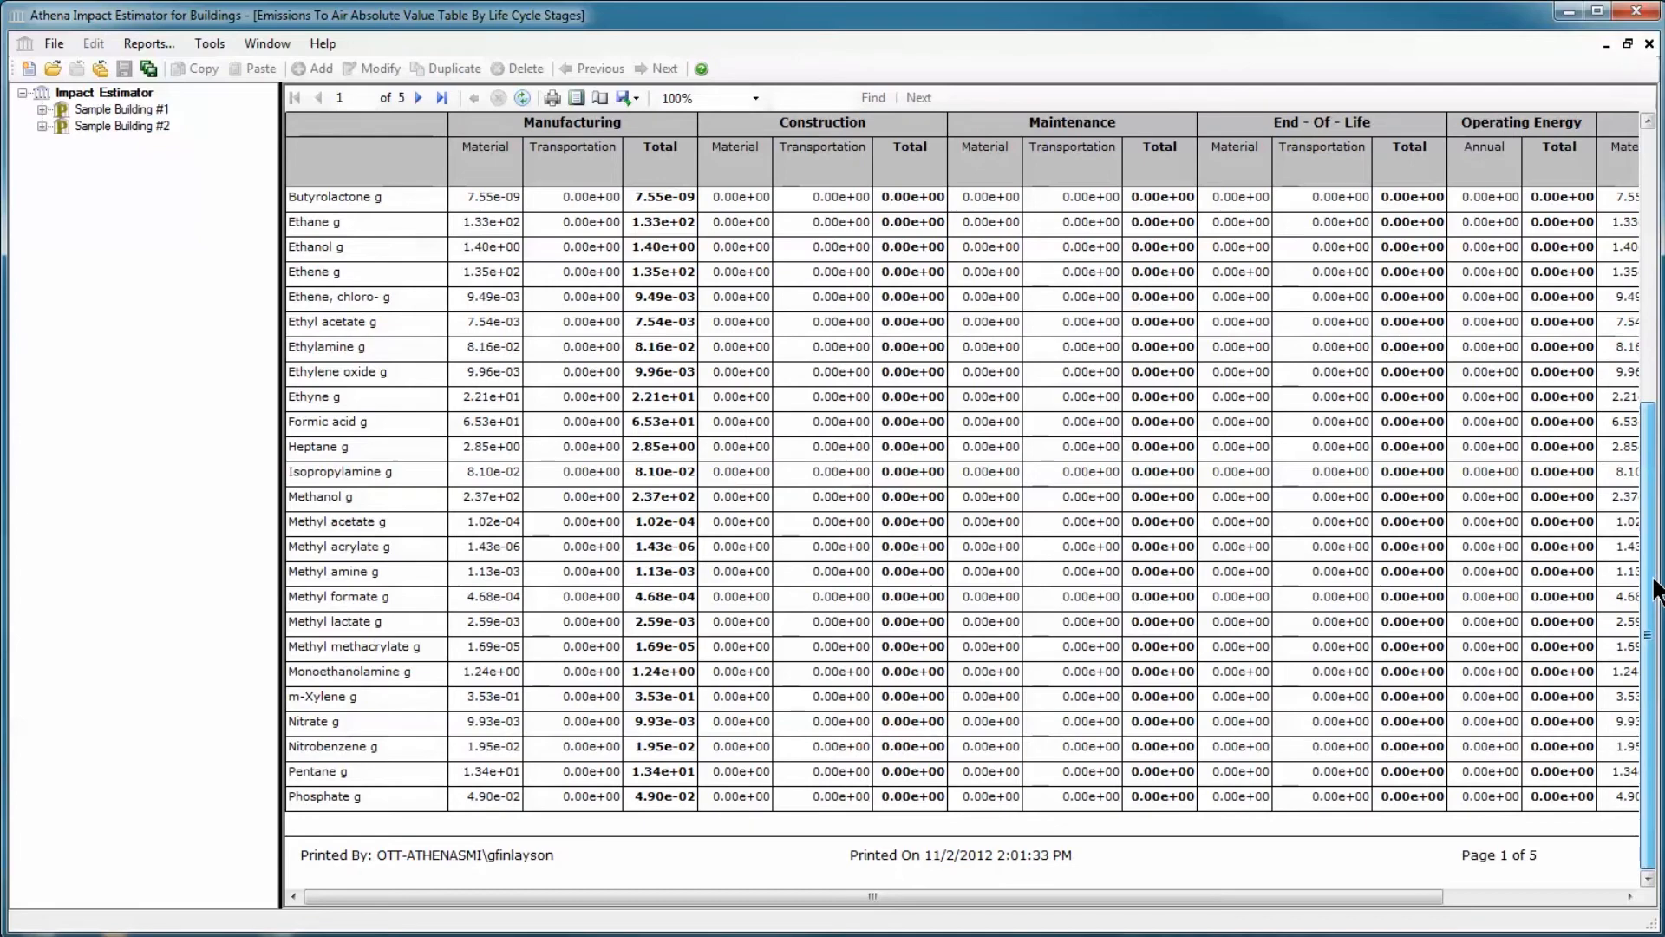
left_click_drag(1657, 590, 1657, 252)
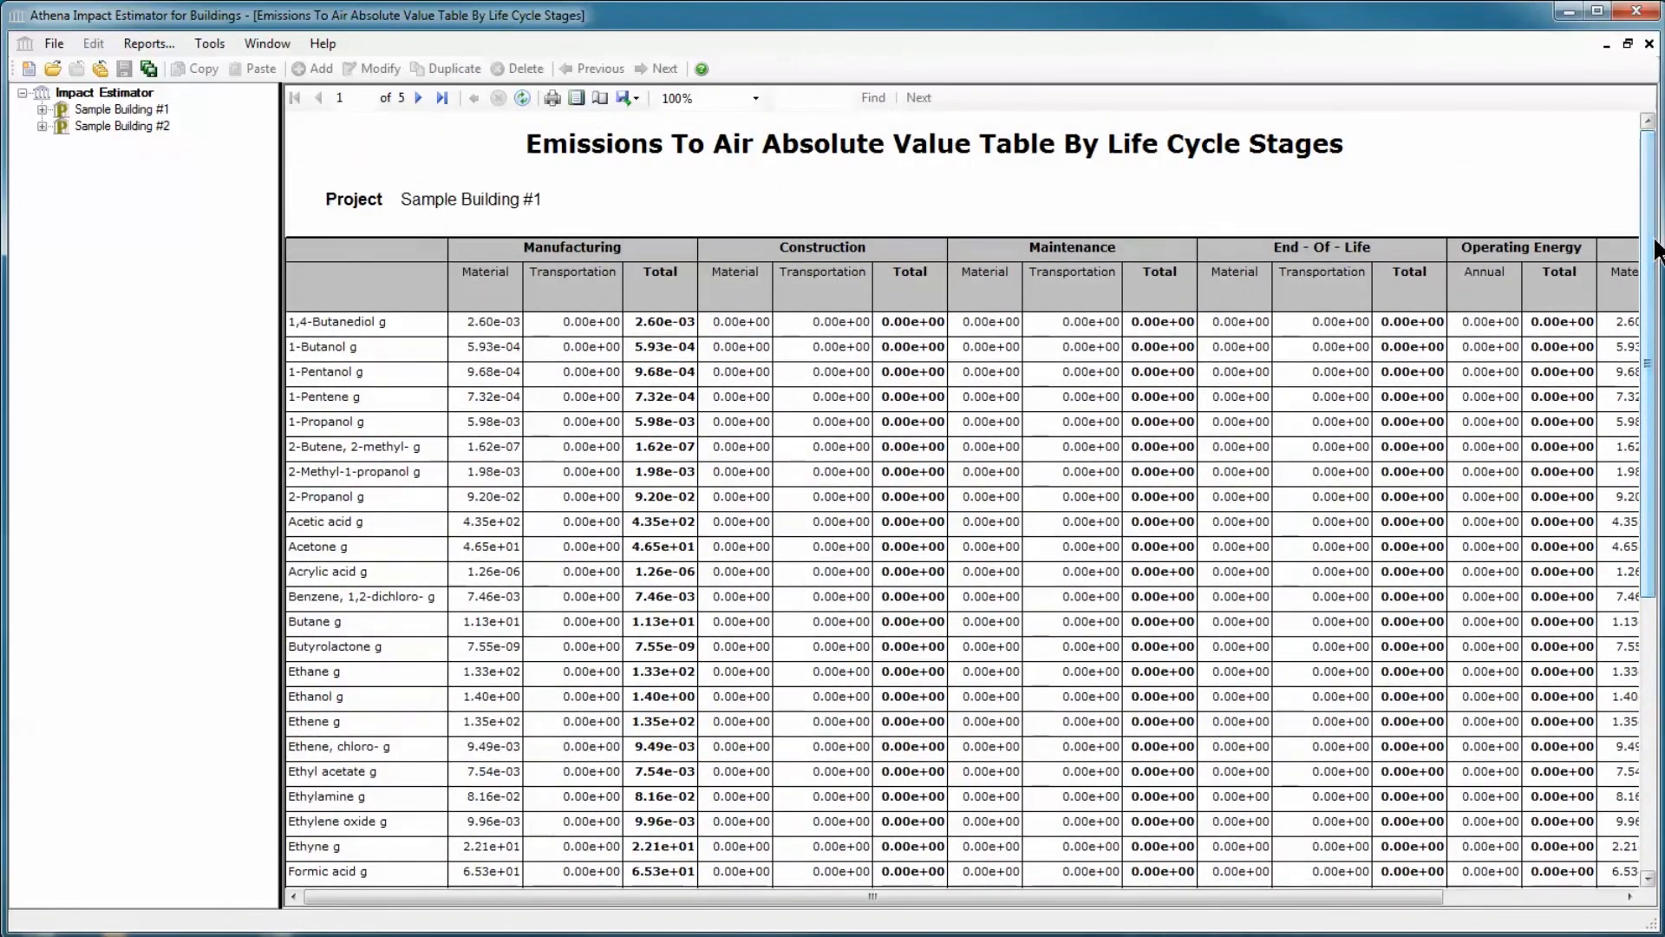
left_click(1650, 43)
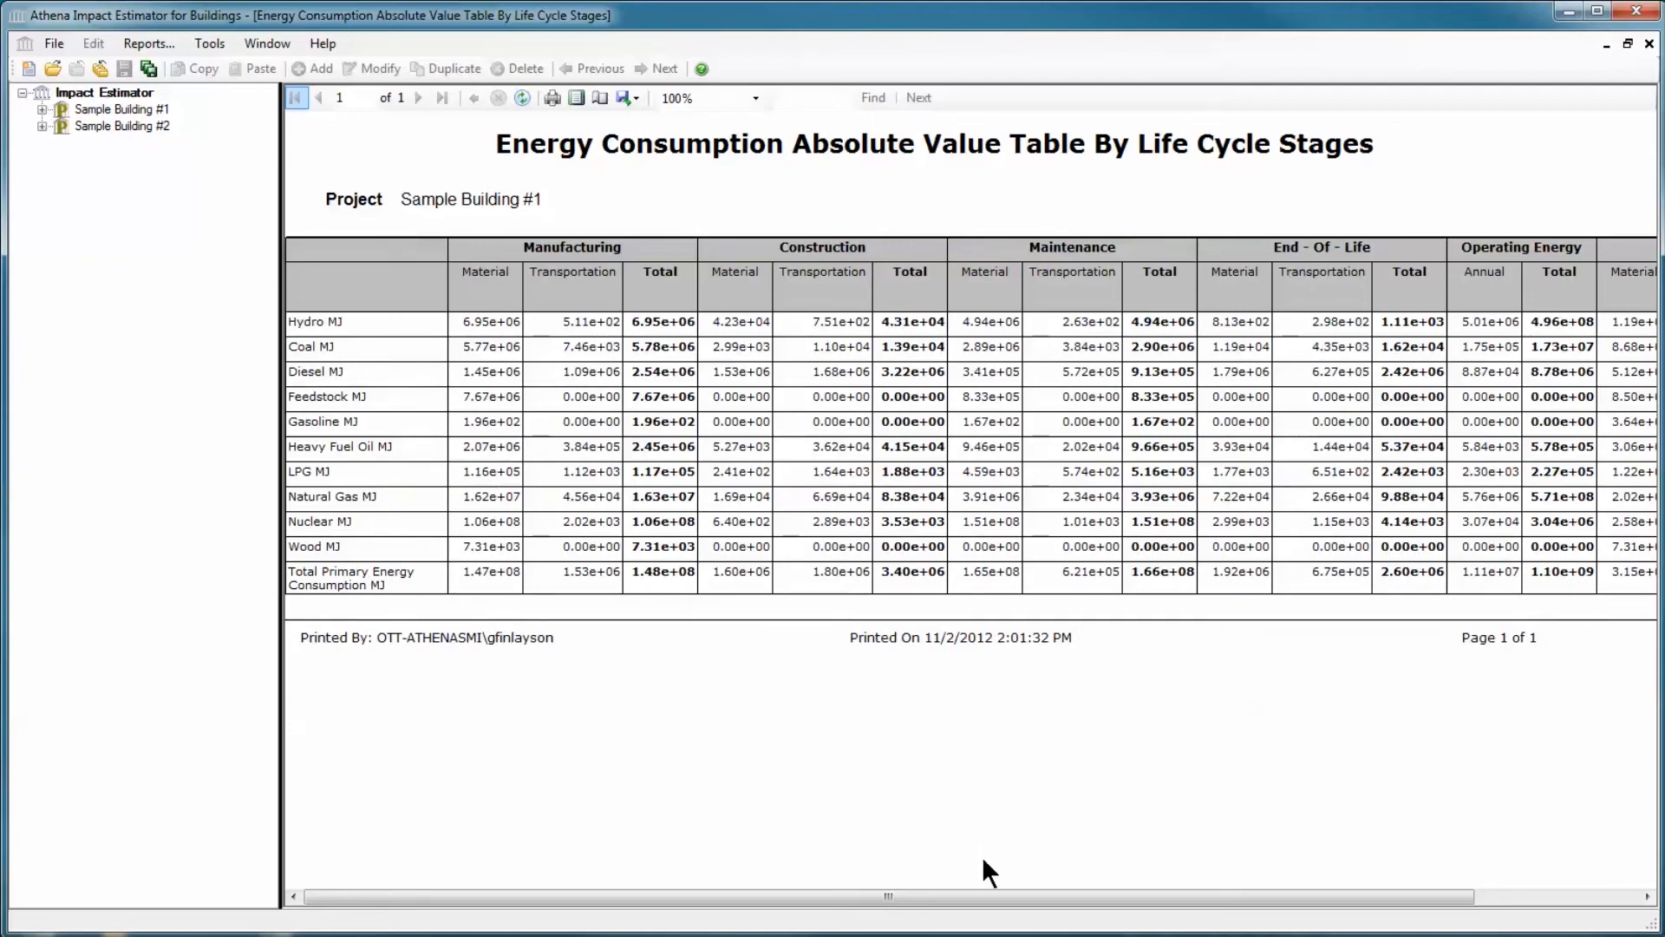
left_click_drag(996, 894, 899, 894)
left_click(1650, 43)
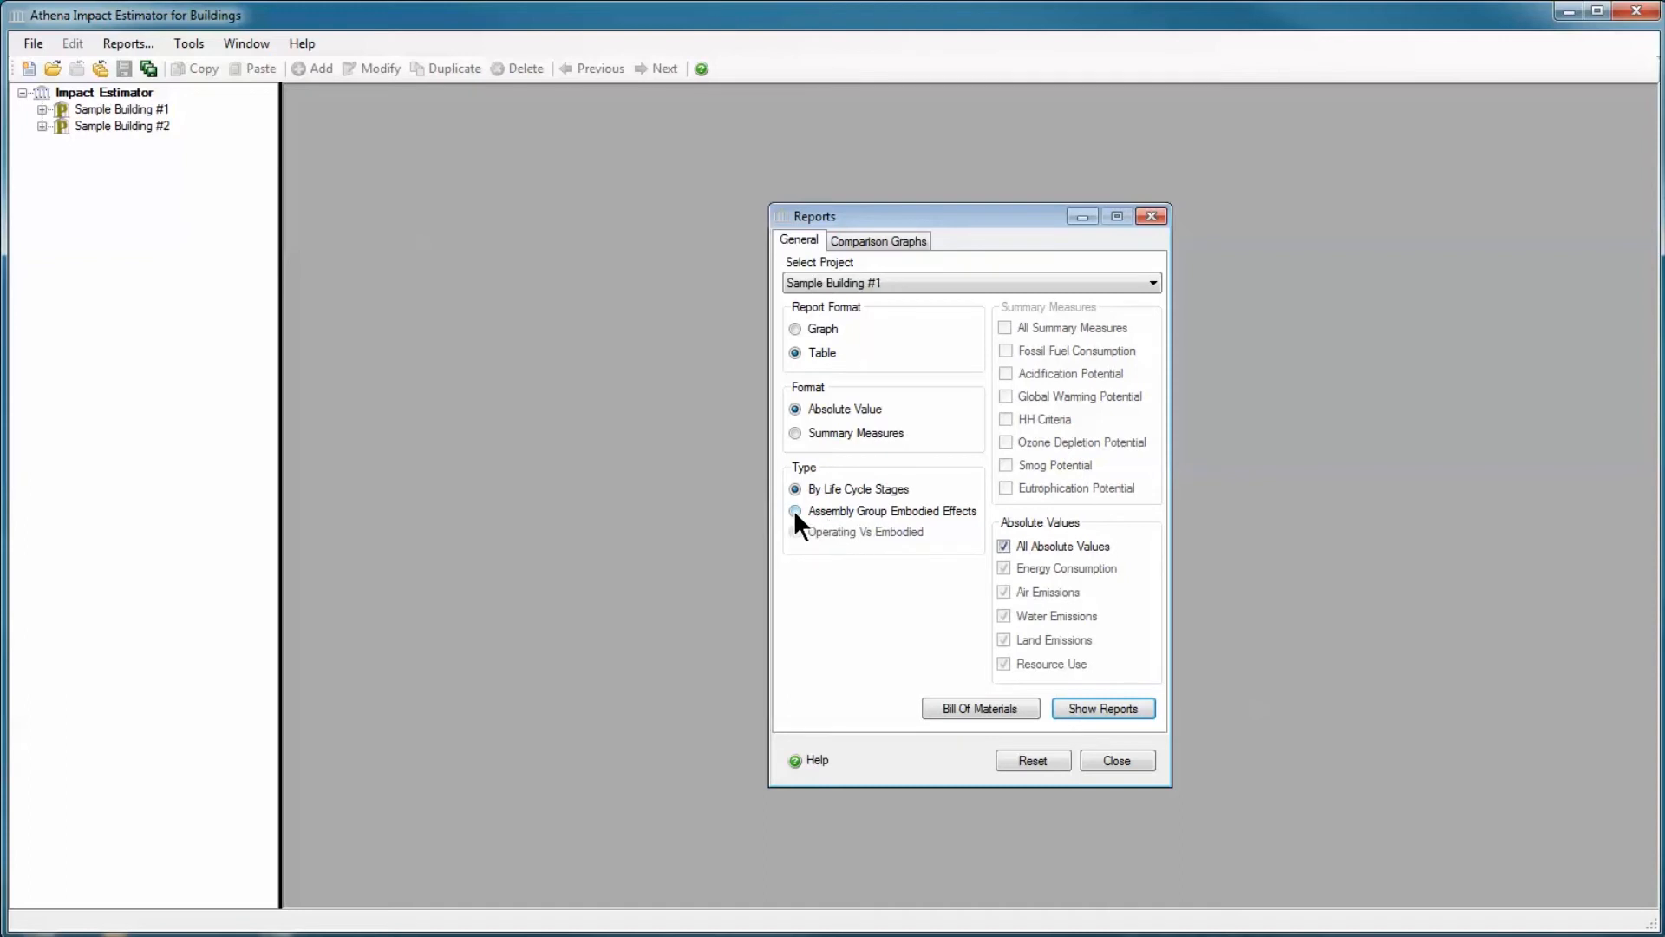
- Generate only the Energy Consumption absolute value table by Assembly Group Embodied Effects, view it maximized, and close it
left_click(1004, 546)
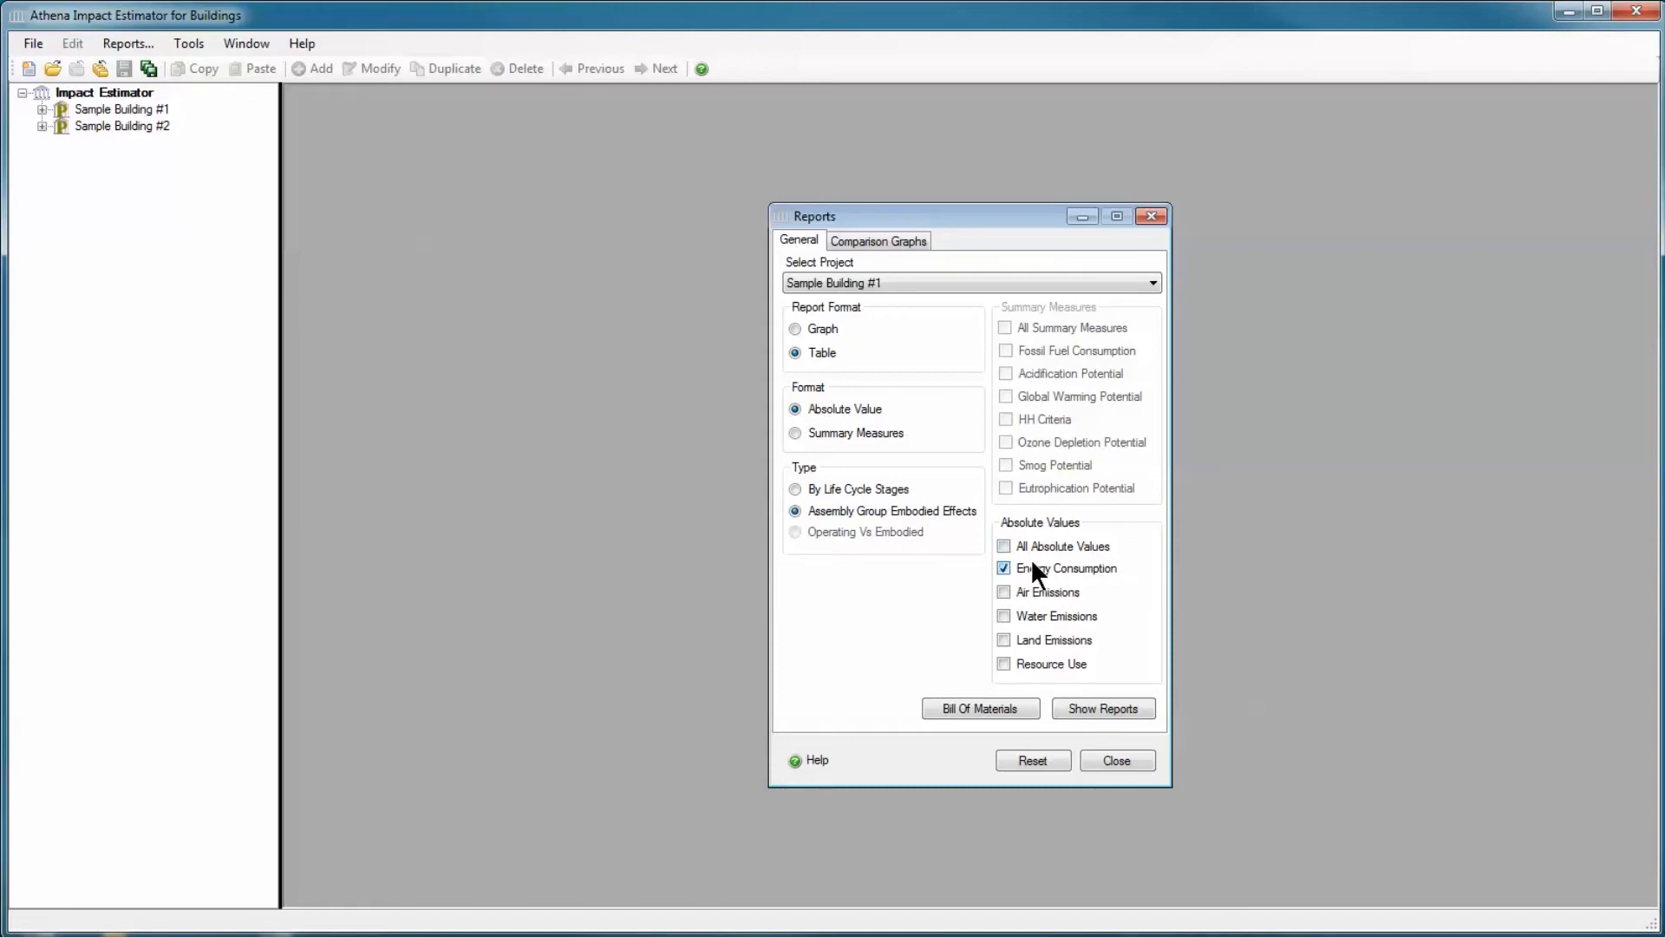
left_click(1117, 704)
left_click(1283, 284)
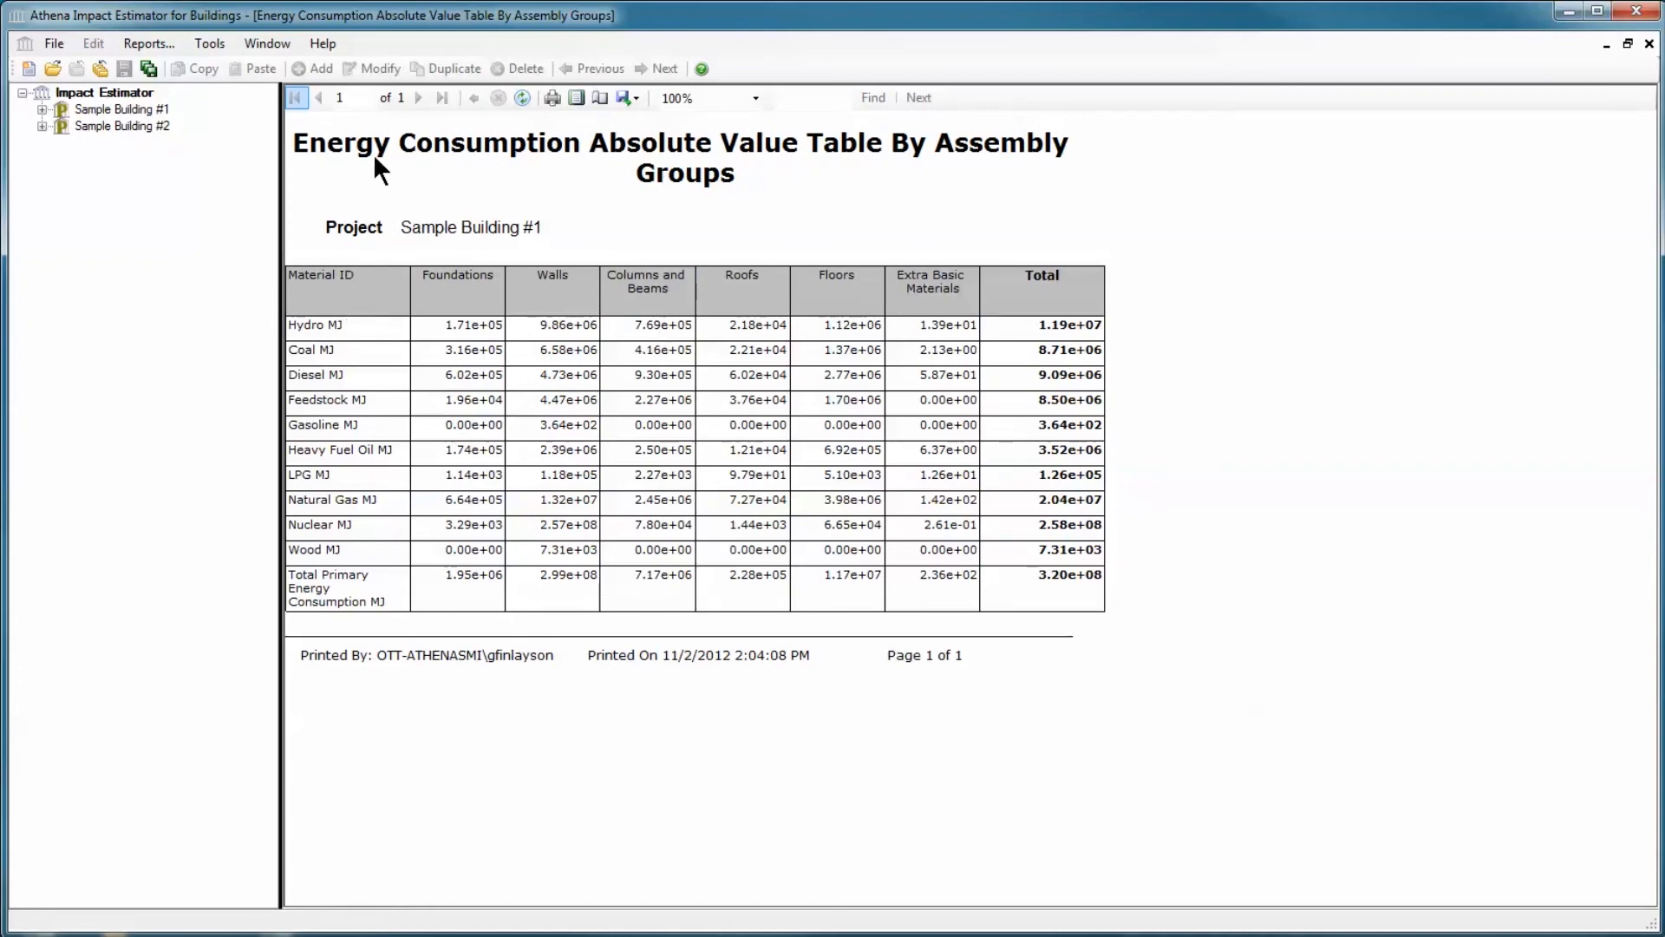
left_click(1648, 43)
- Generate the table of all summary measures by Assembly Group Embodied Effects and enlarge its window to fit the full table
left_click(795, 434)
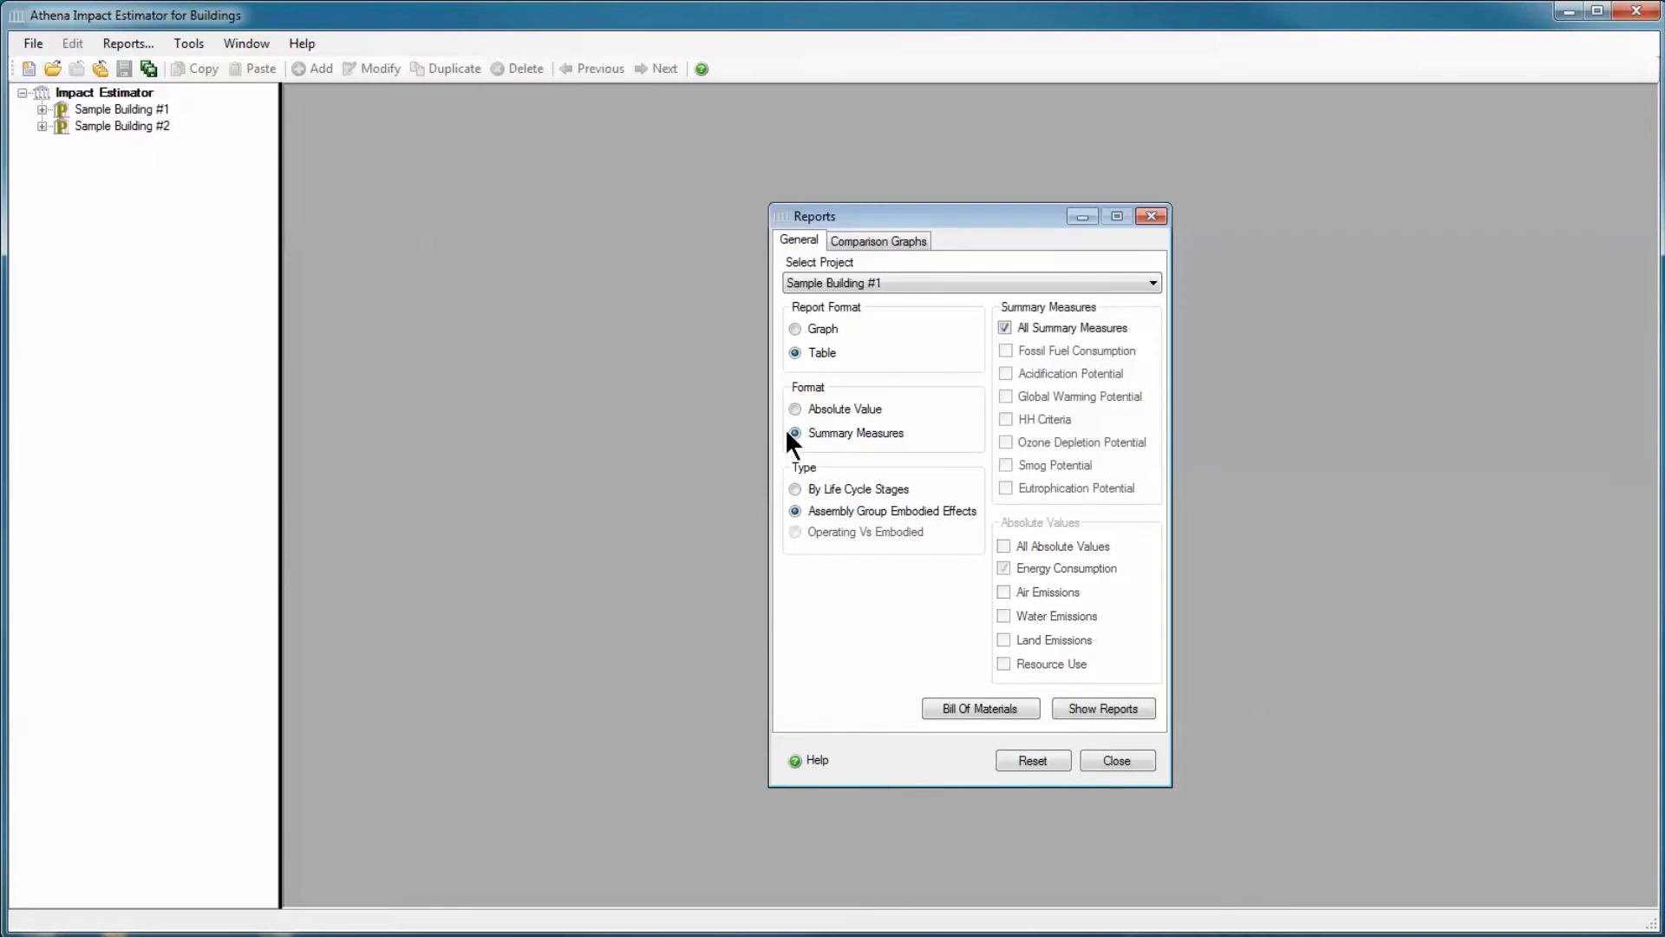
left_click(1079, 708)
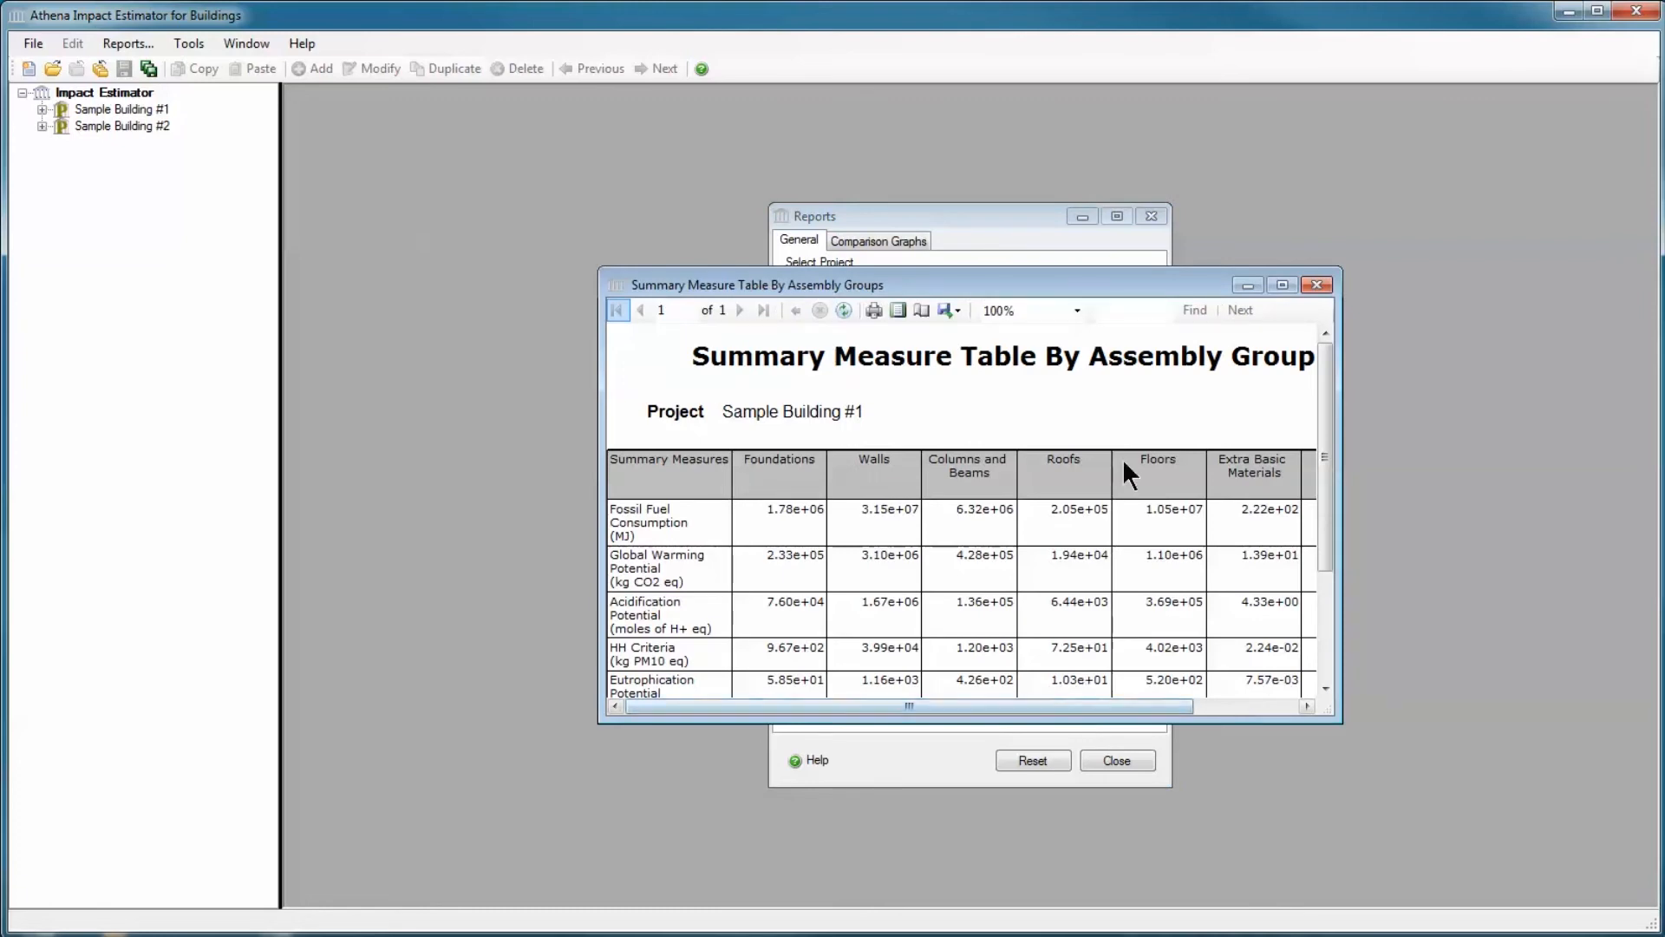
left_click_drag(1033, 285, 784, 155)
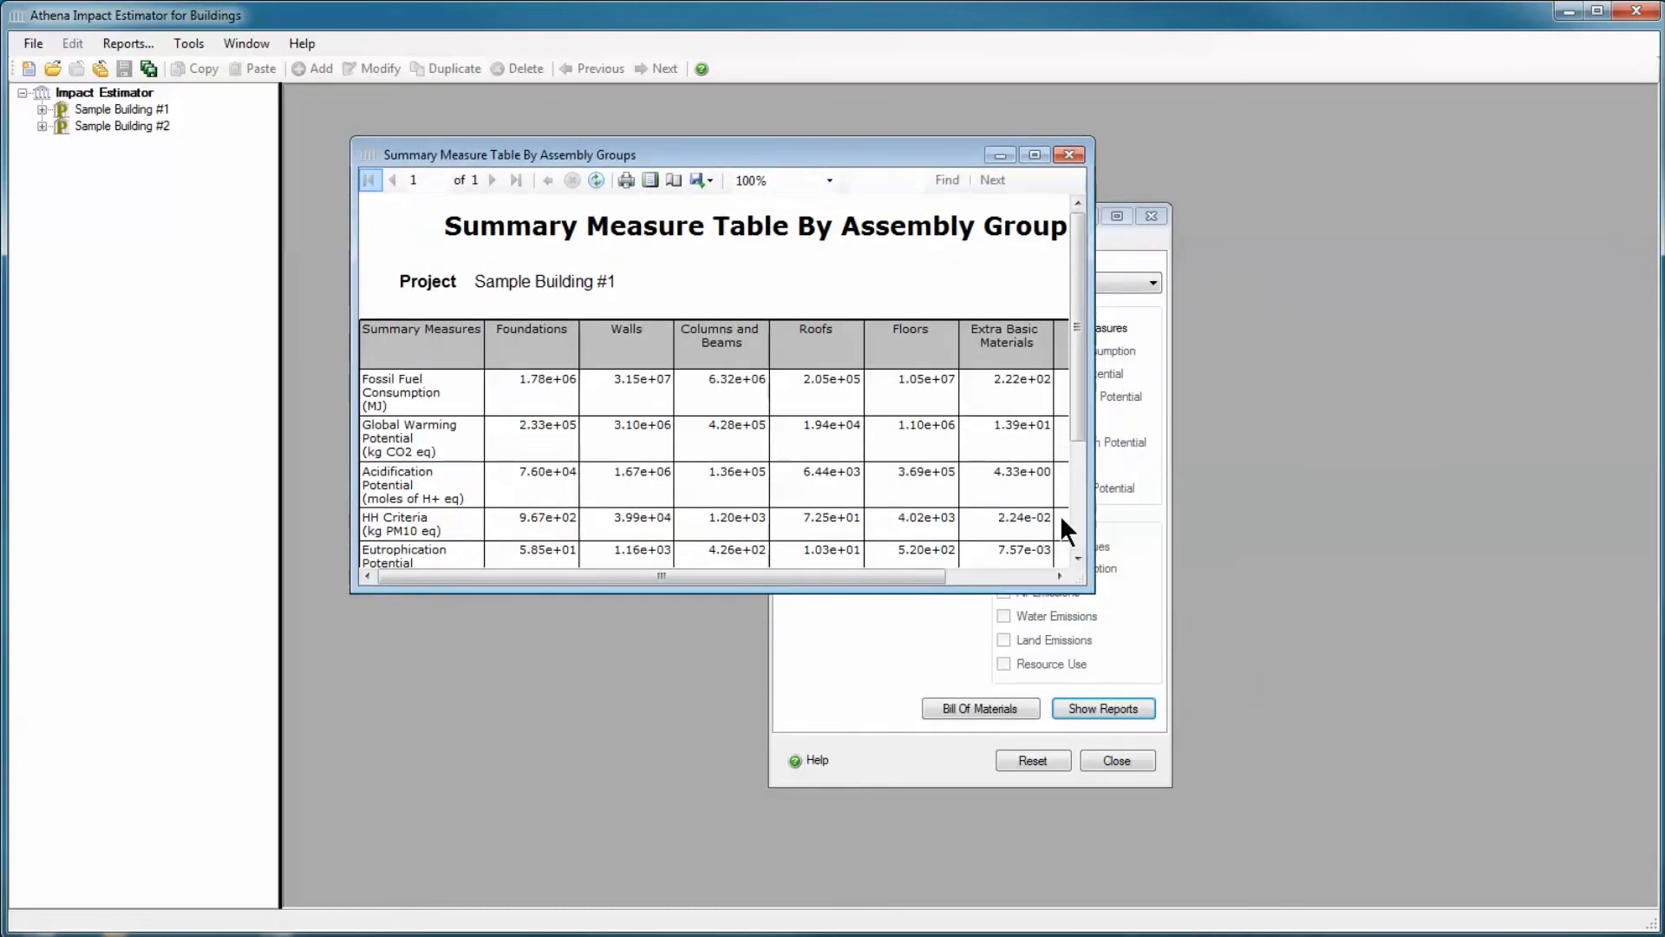
left_click_drag(1093, 592, 1329, 802)
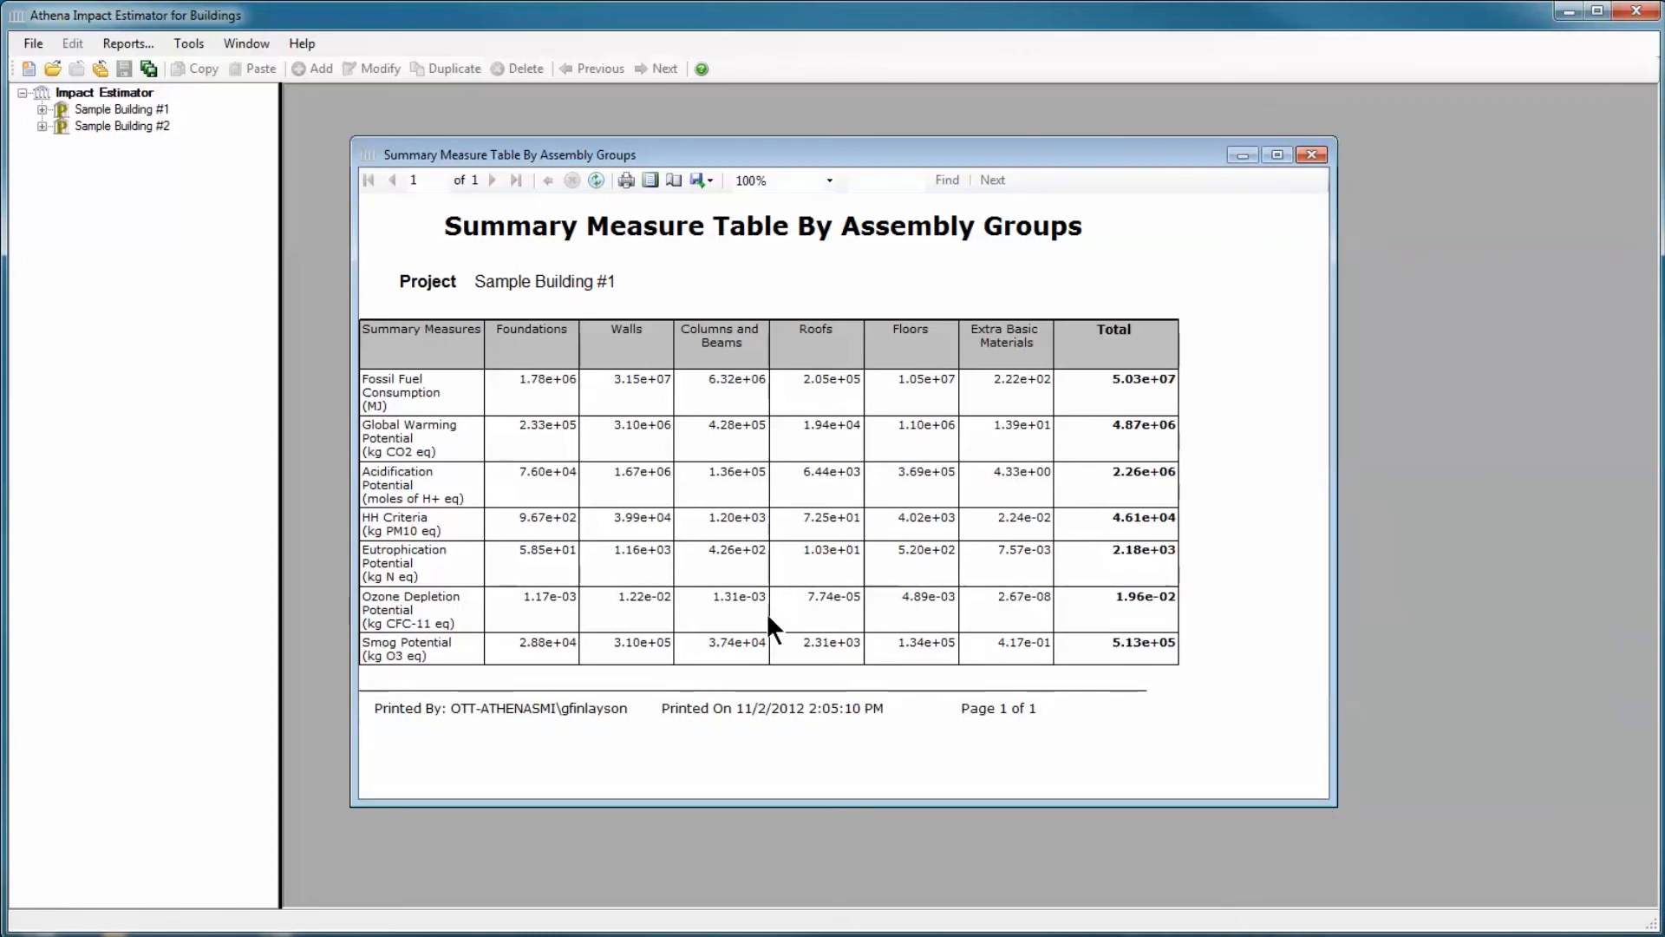
- Check the export formats available for the assembly groups summary measure table and close the report
left_click(707, 185)
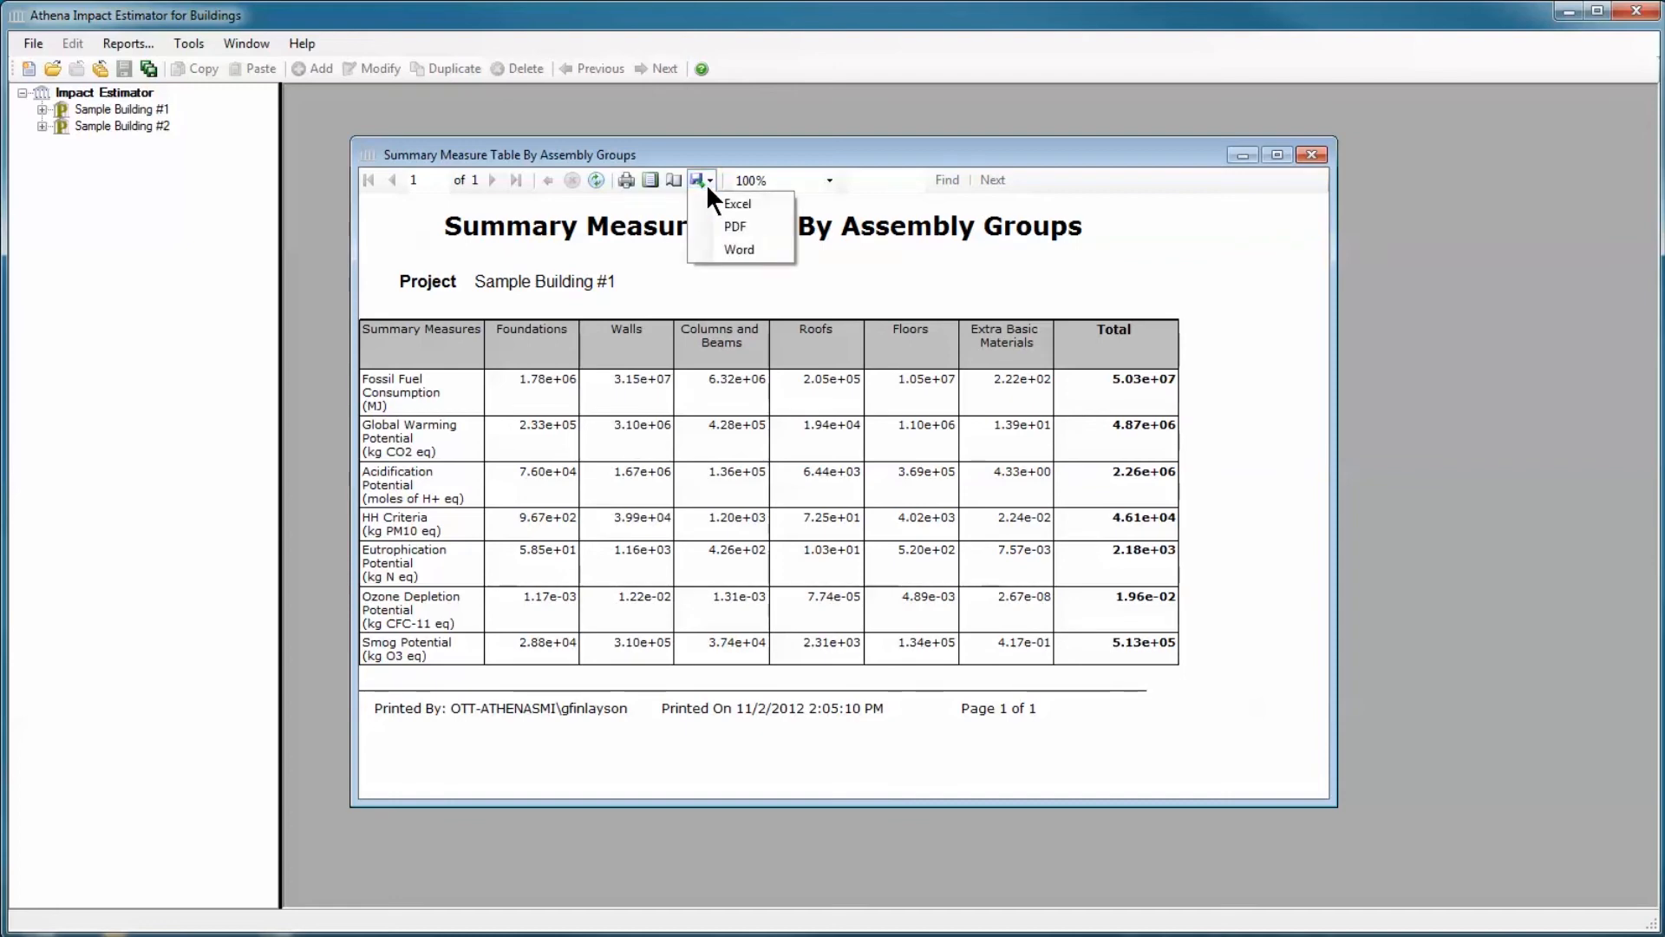
left_click(680, 434)
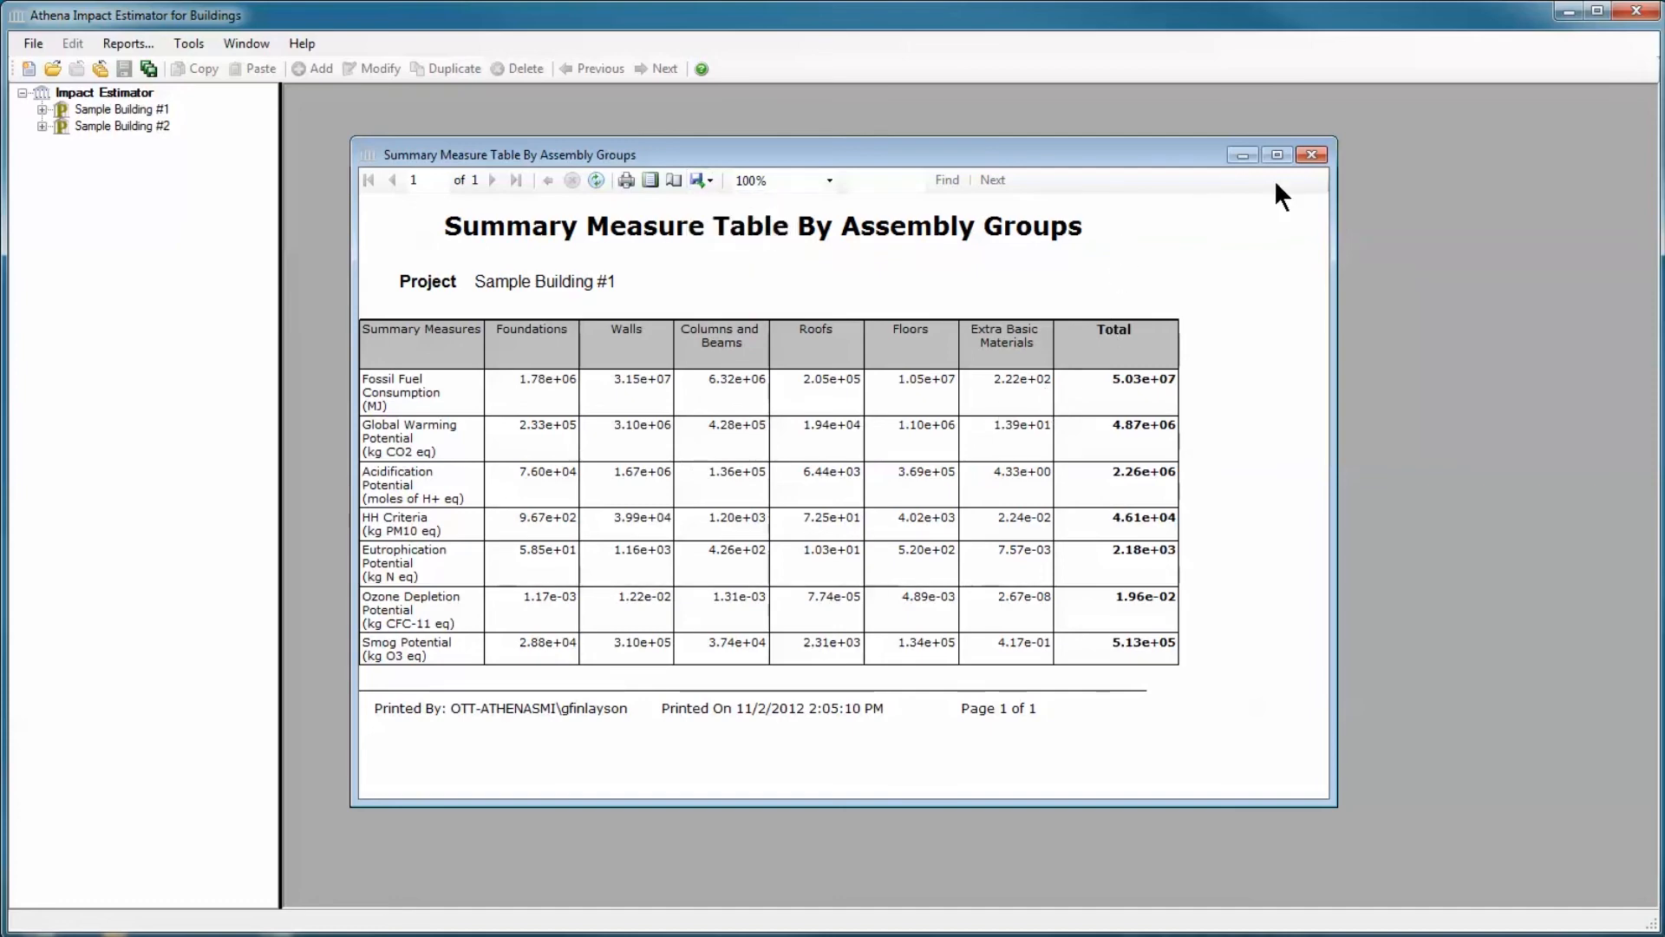
left_click(1310, 155)
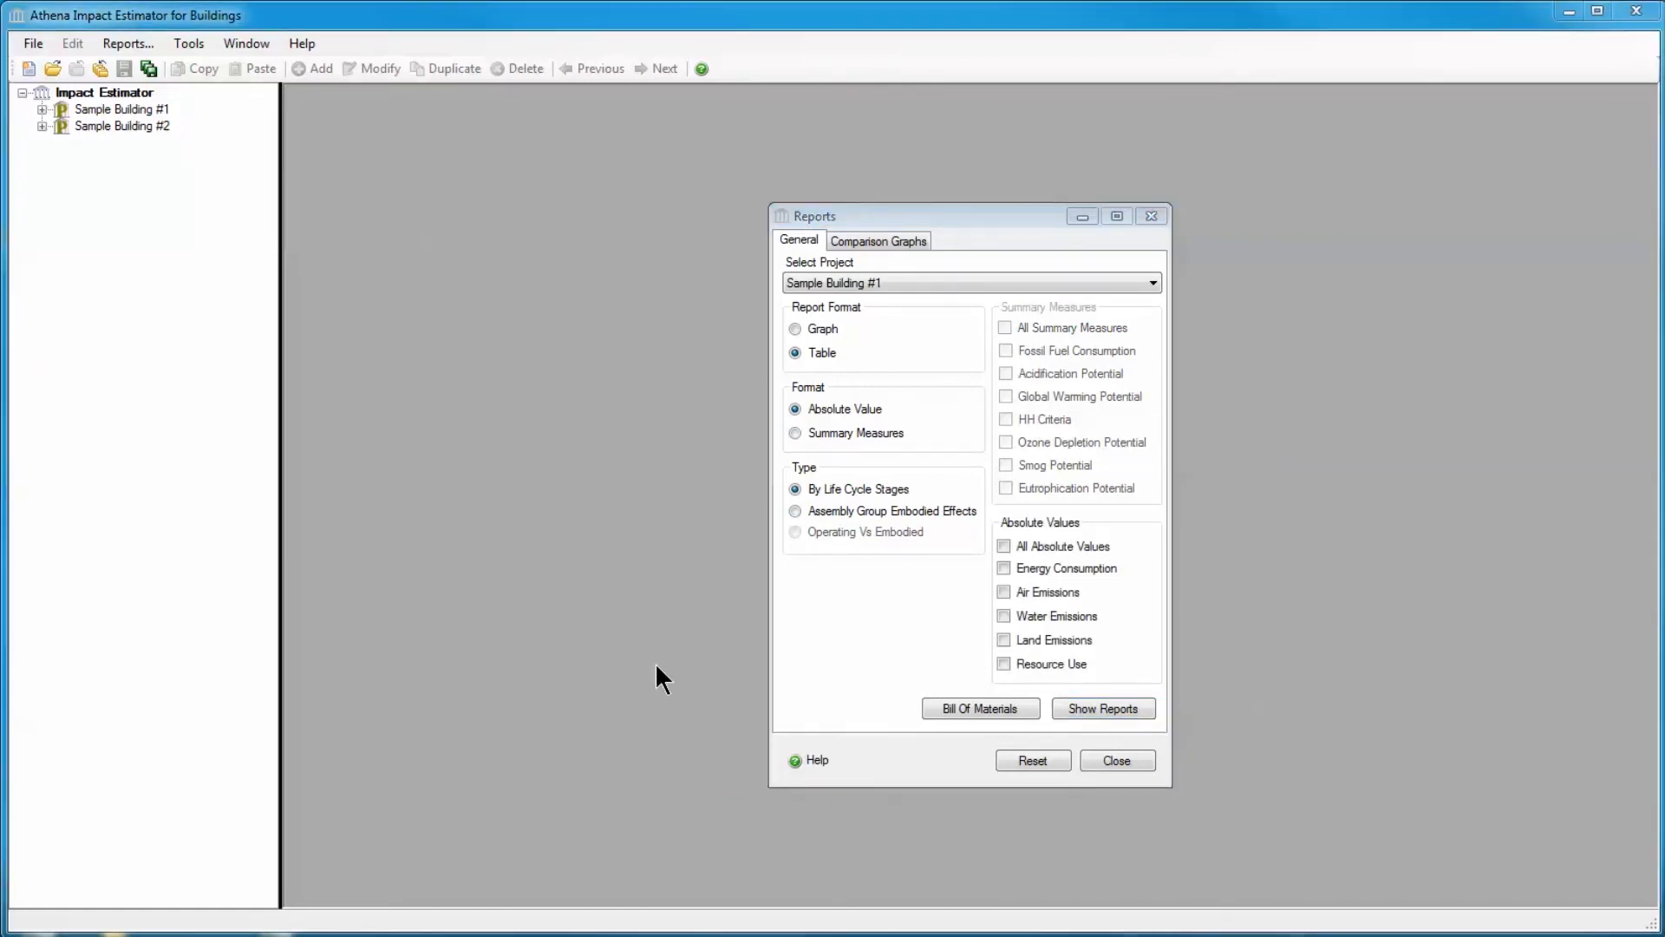
- Read the Generate Reports help in an enlarged window and view its All Summary Measures Table by Life Cycle Stage topic
left_click(807, 763)
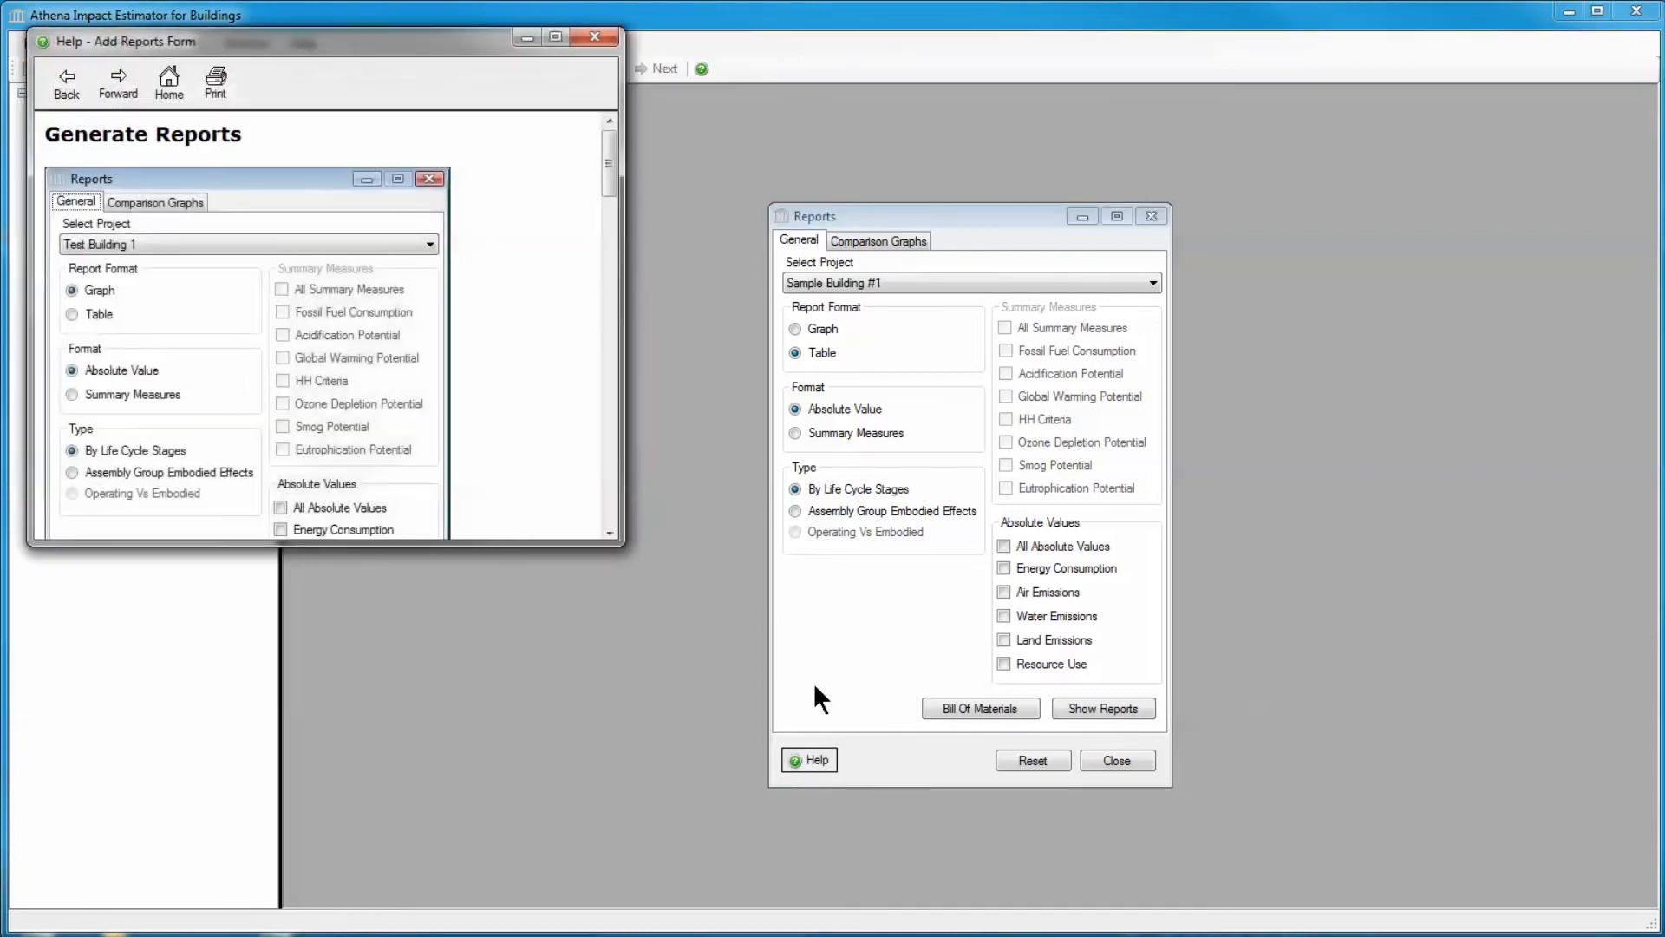
left_click_drag(617, 294, 1141, 297)
left_click_drag(729, 540, 725, 830)
scroll(709, 485, "down", 5)
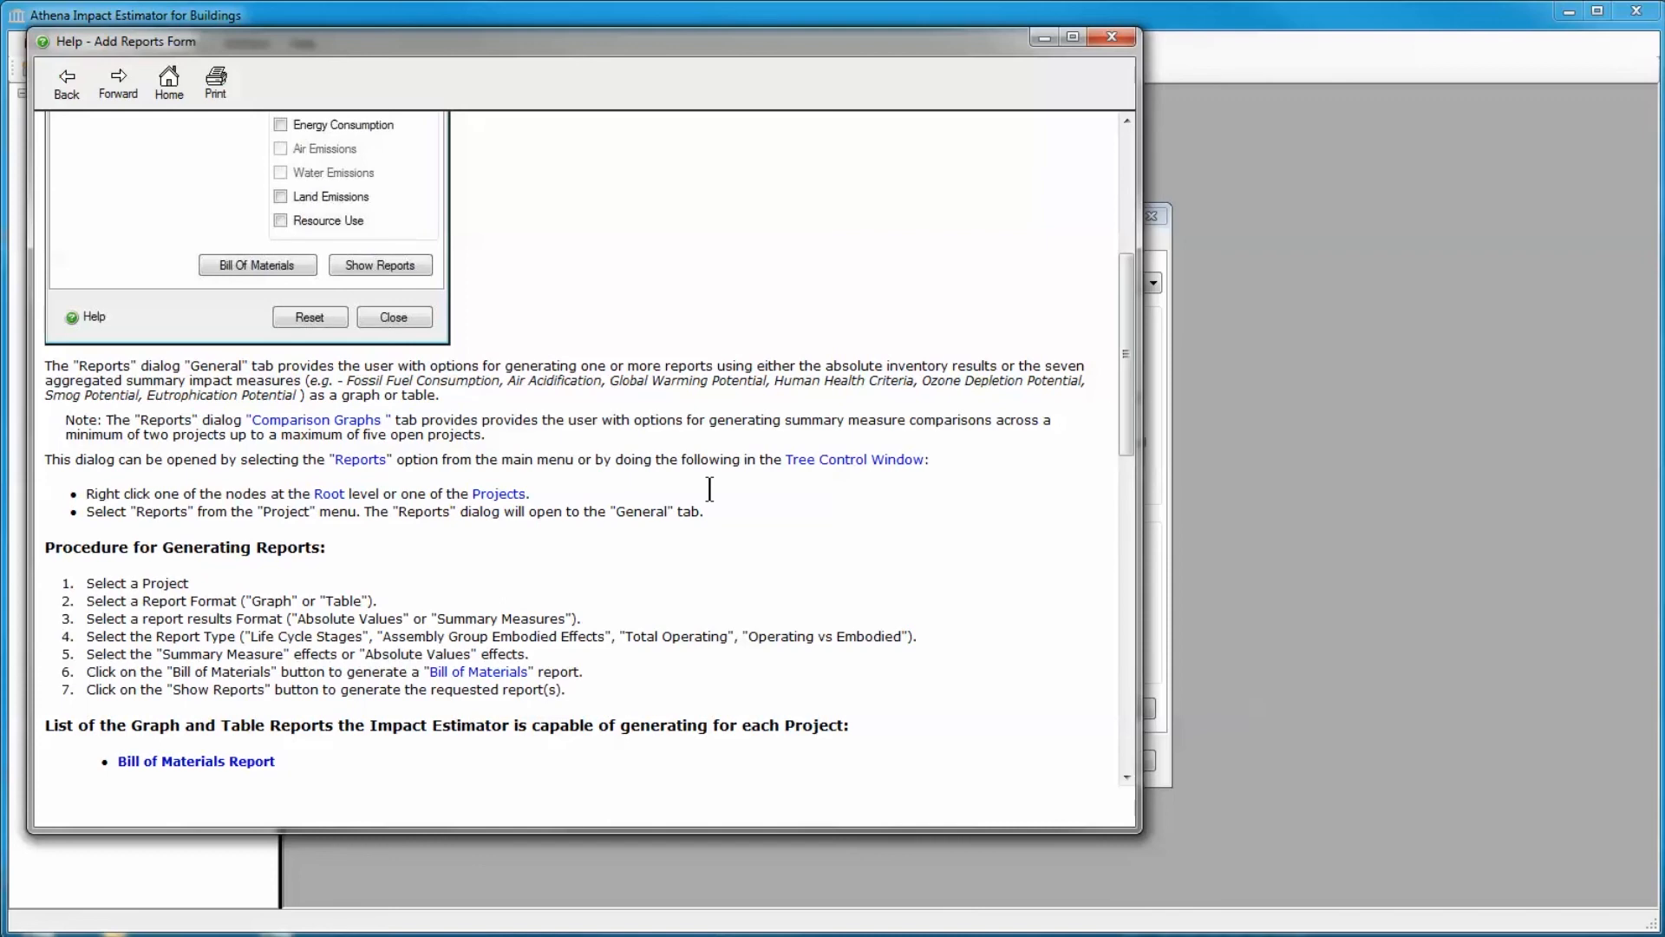
scroll(709, 489, "down", 3)
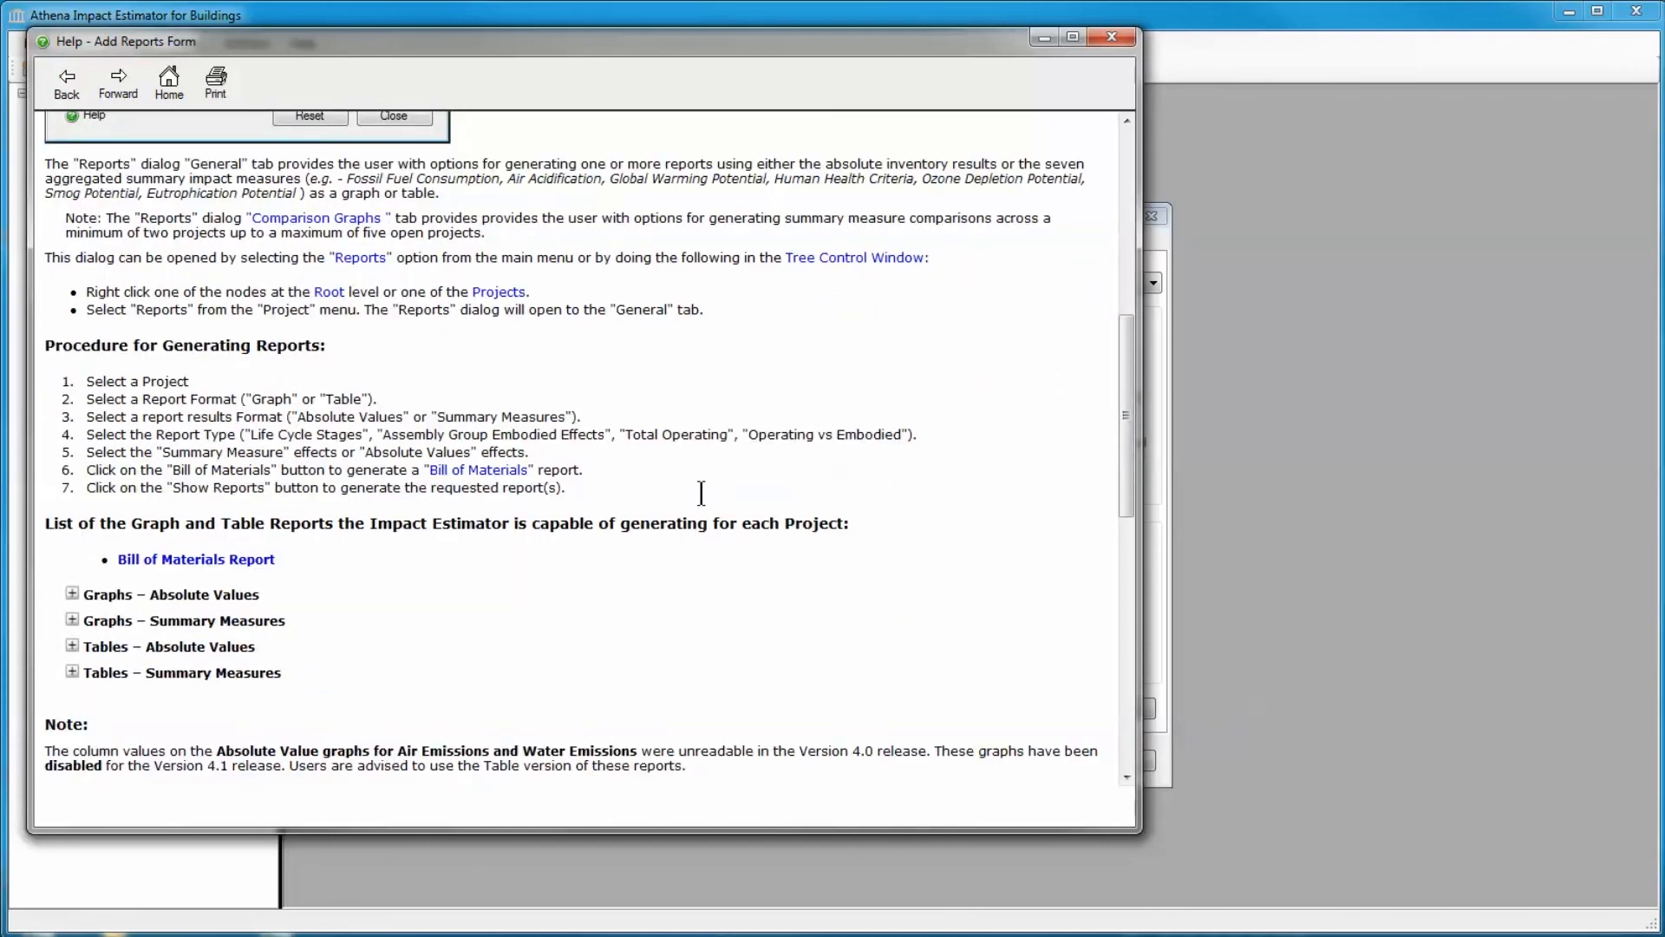
scroll(703, 491, "down", 3)
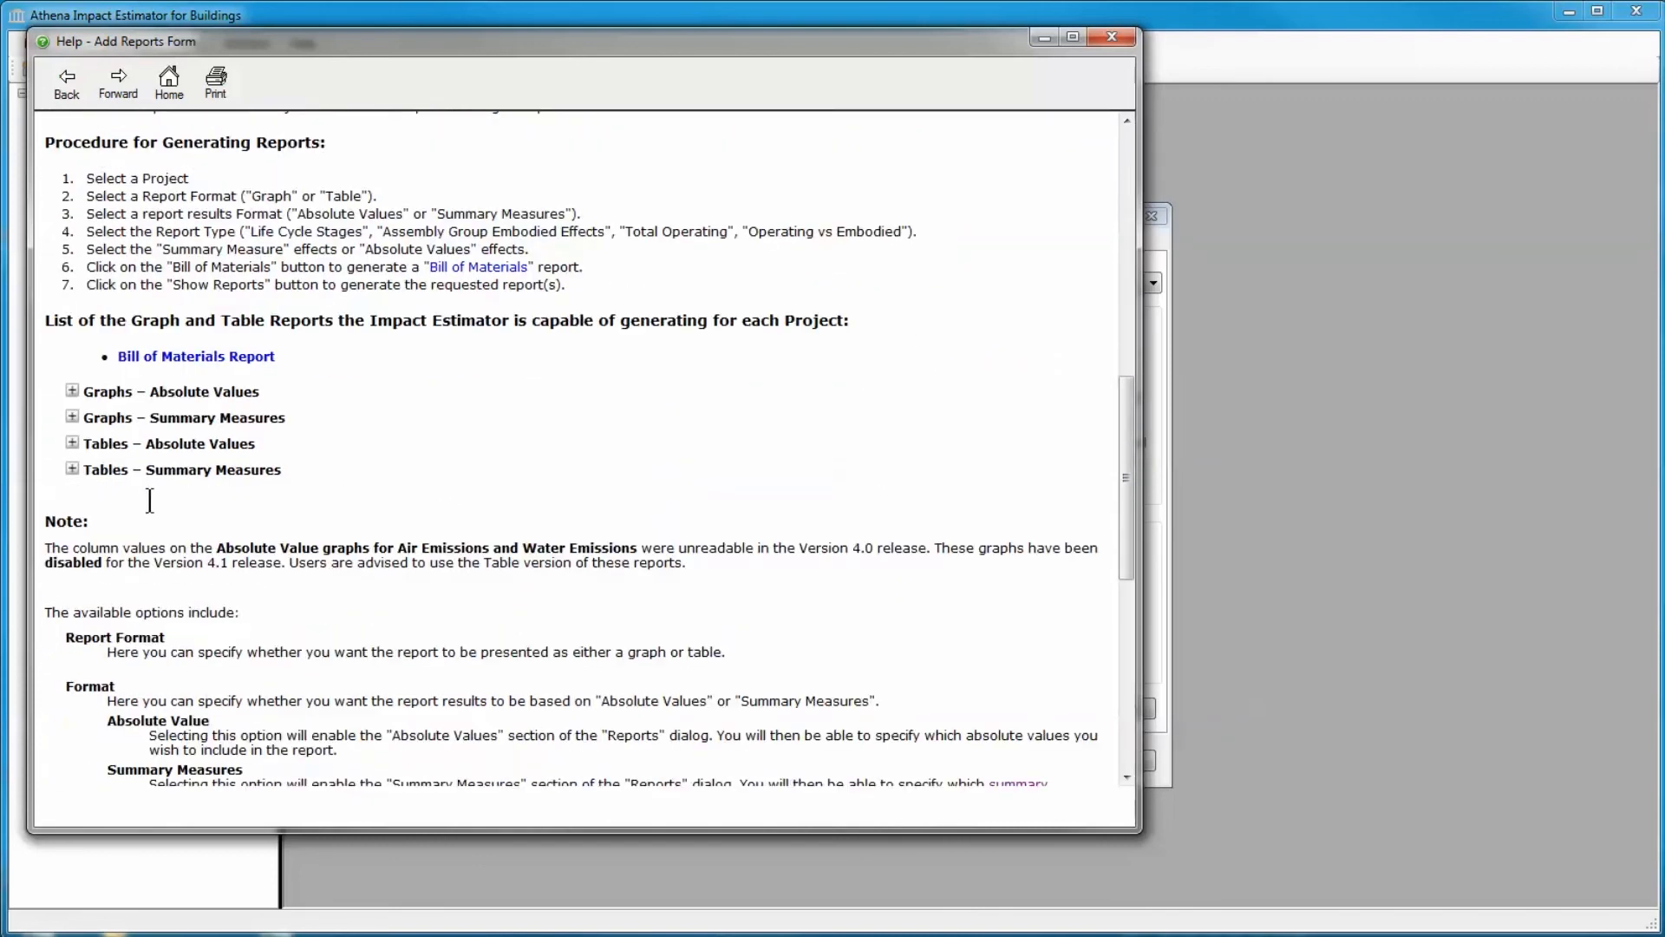
left_click(72, 470)
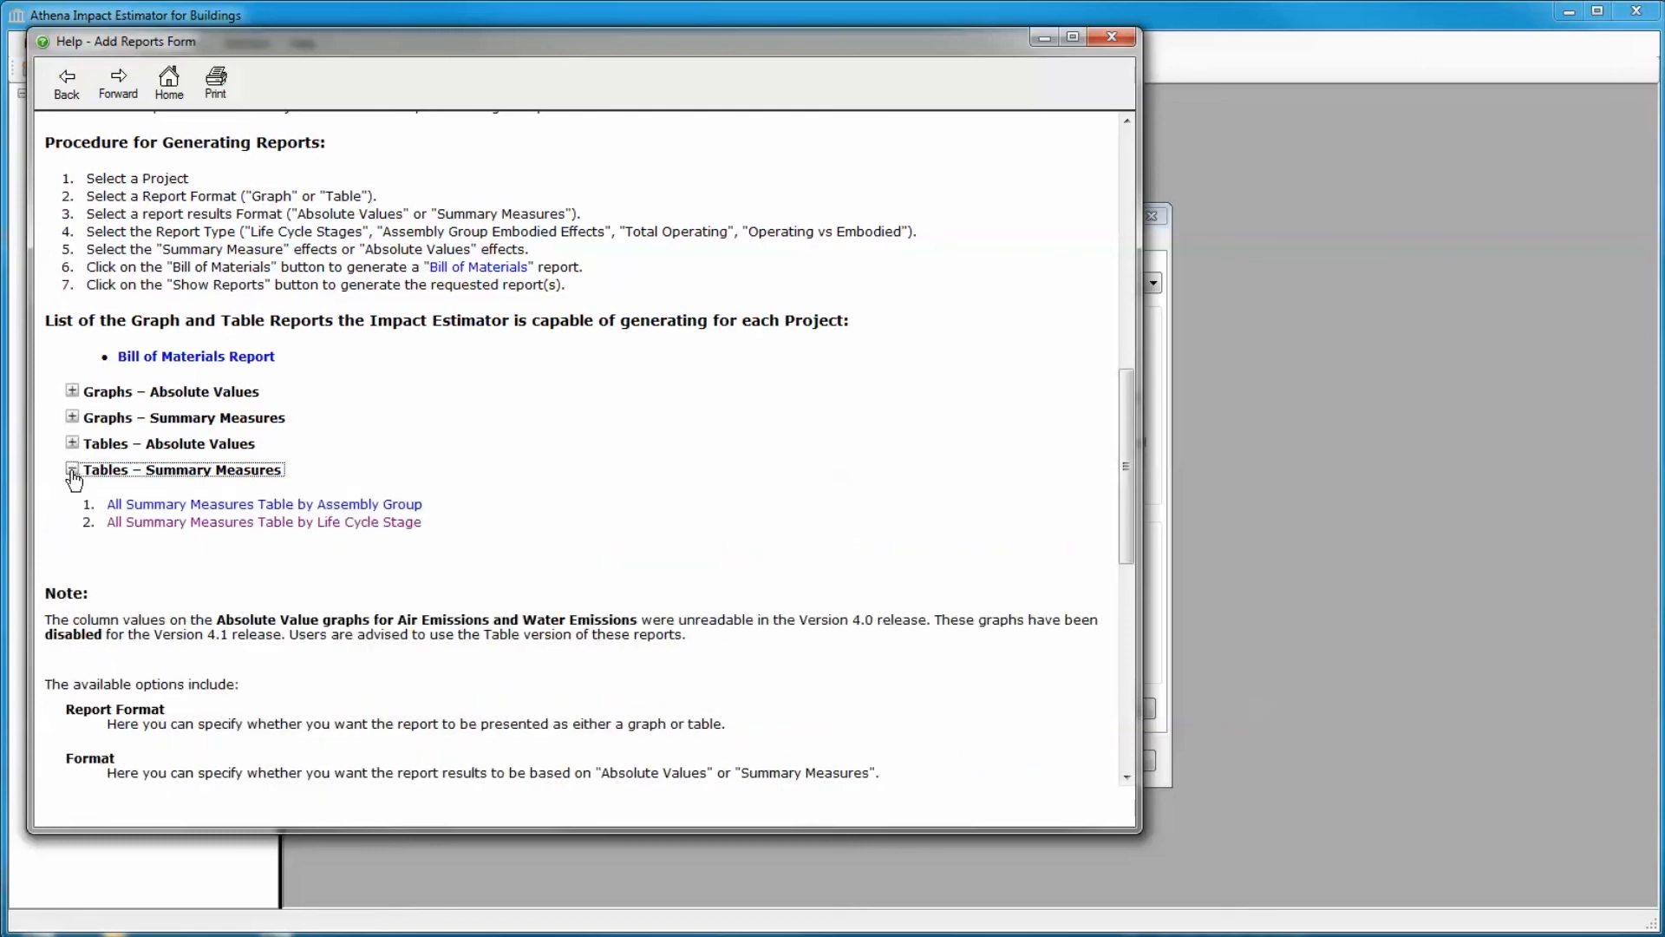
left_click(182, 523)
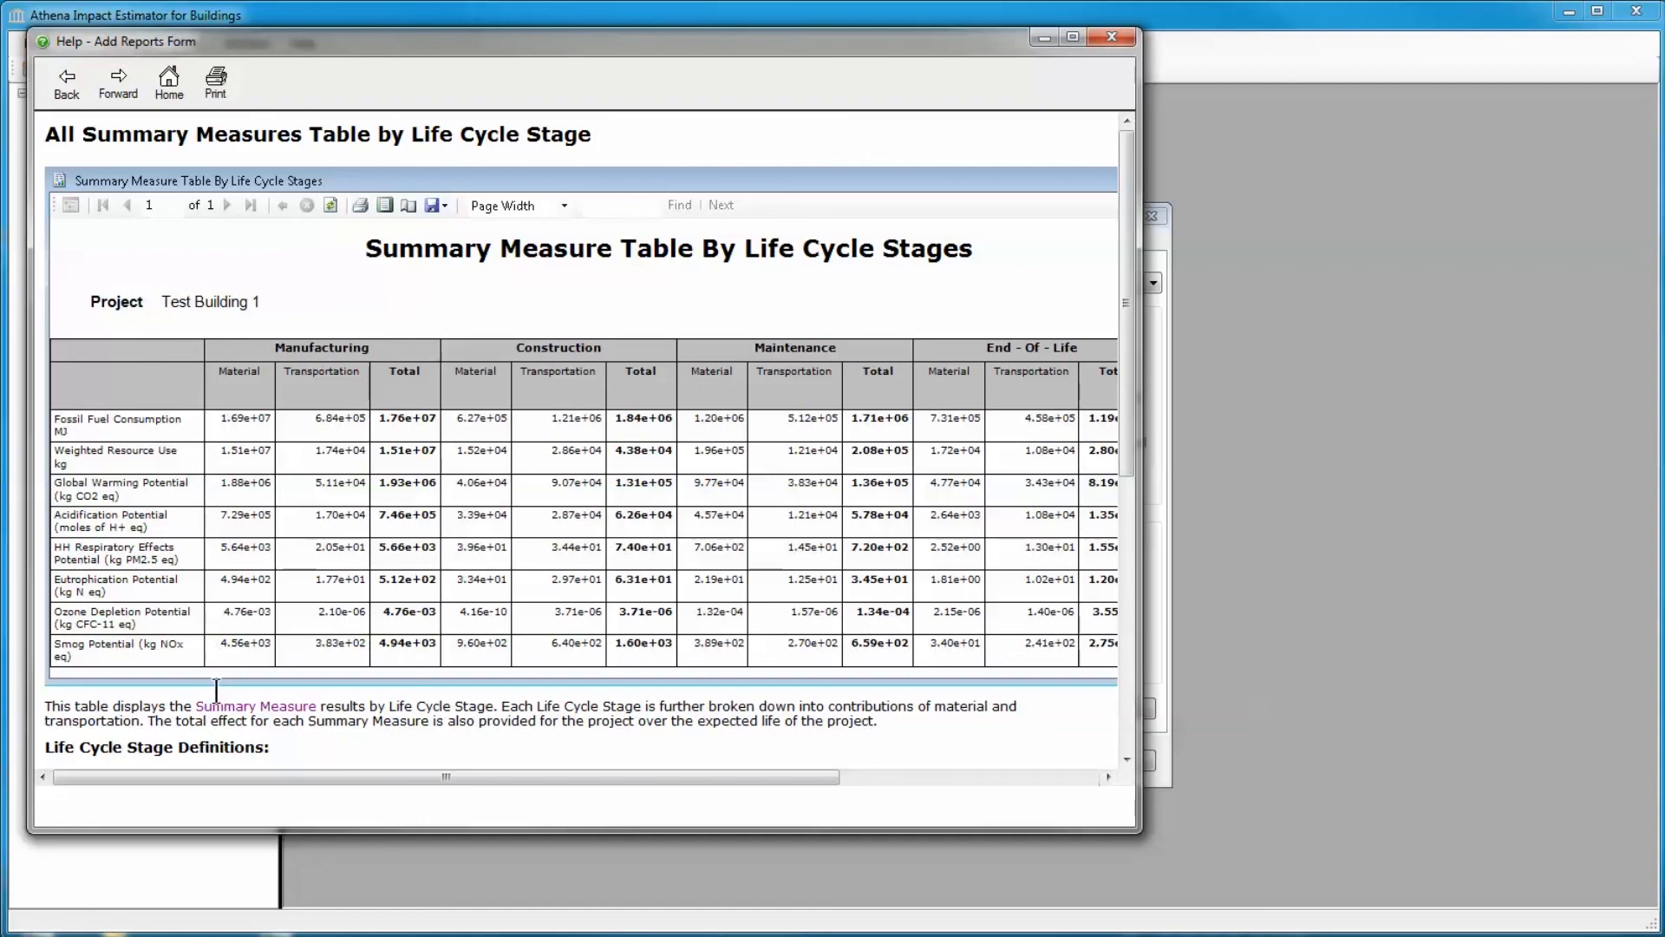
- Read the Summary Measure descriptions in the help through Total Primary Energy Consumption, and close both the help and the Reports dialog
left_click(215, 708)
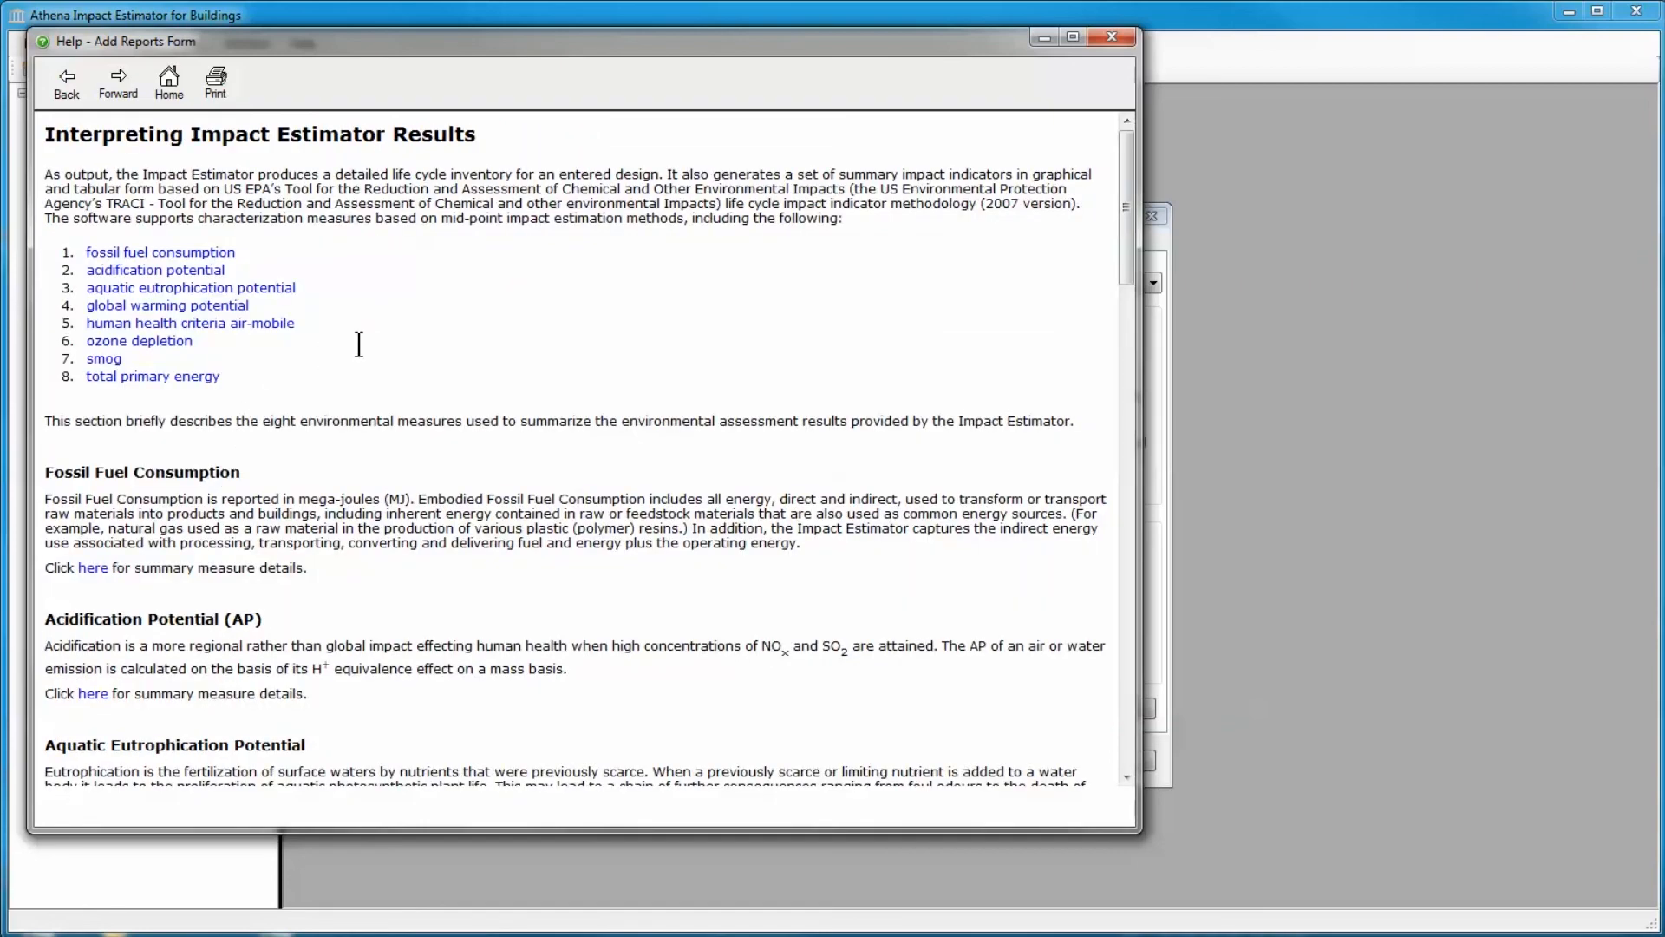
scroll(359, 344, "down", 8)
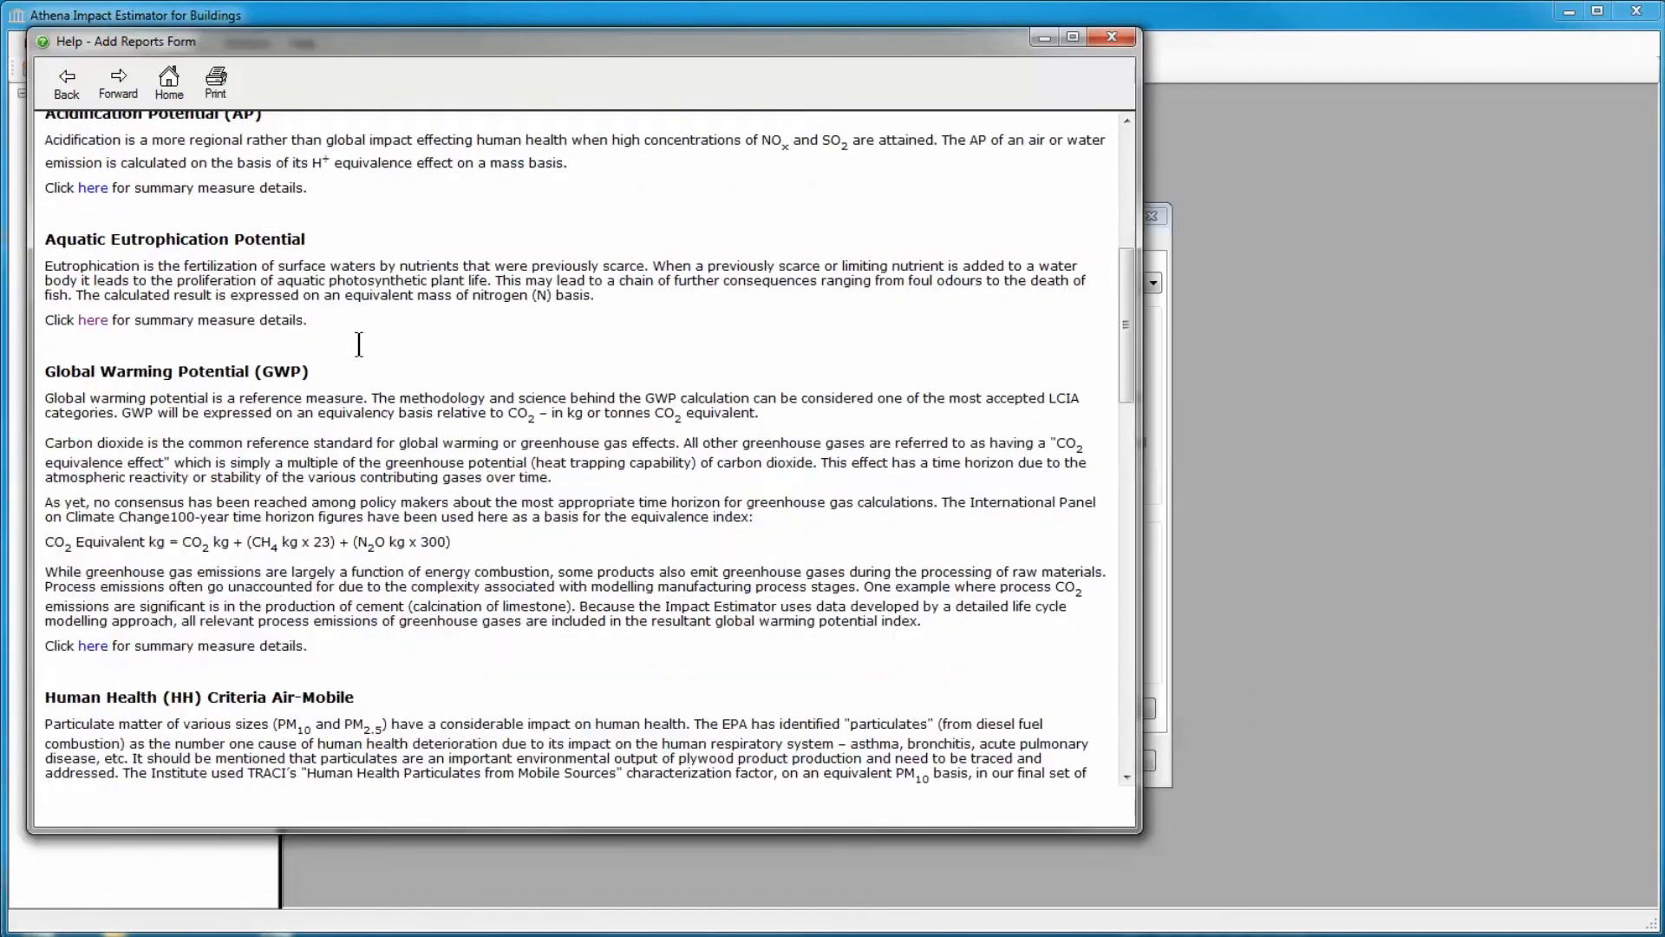
scroll(359, 345, "up", 6)
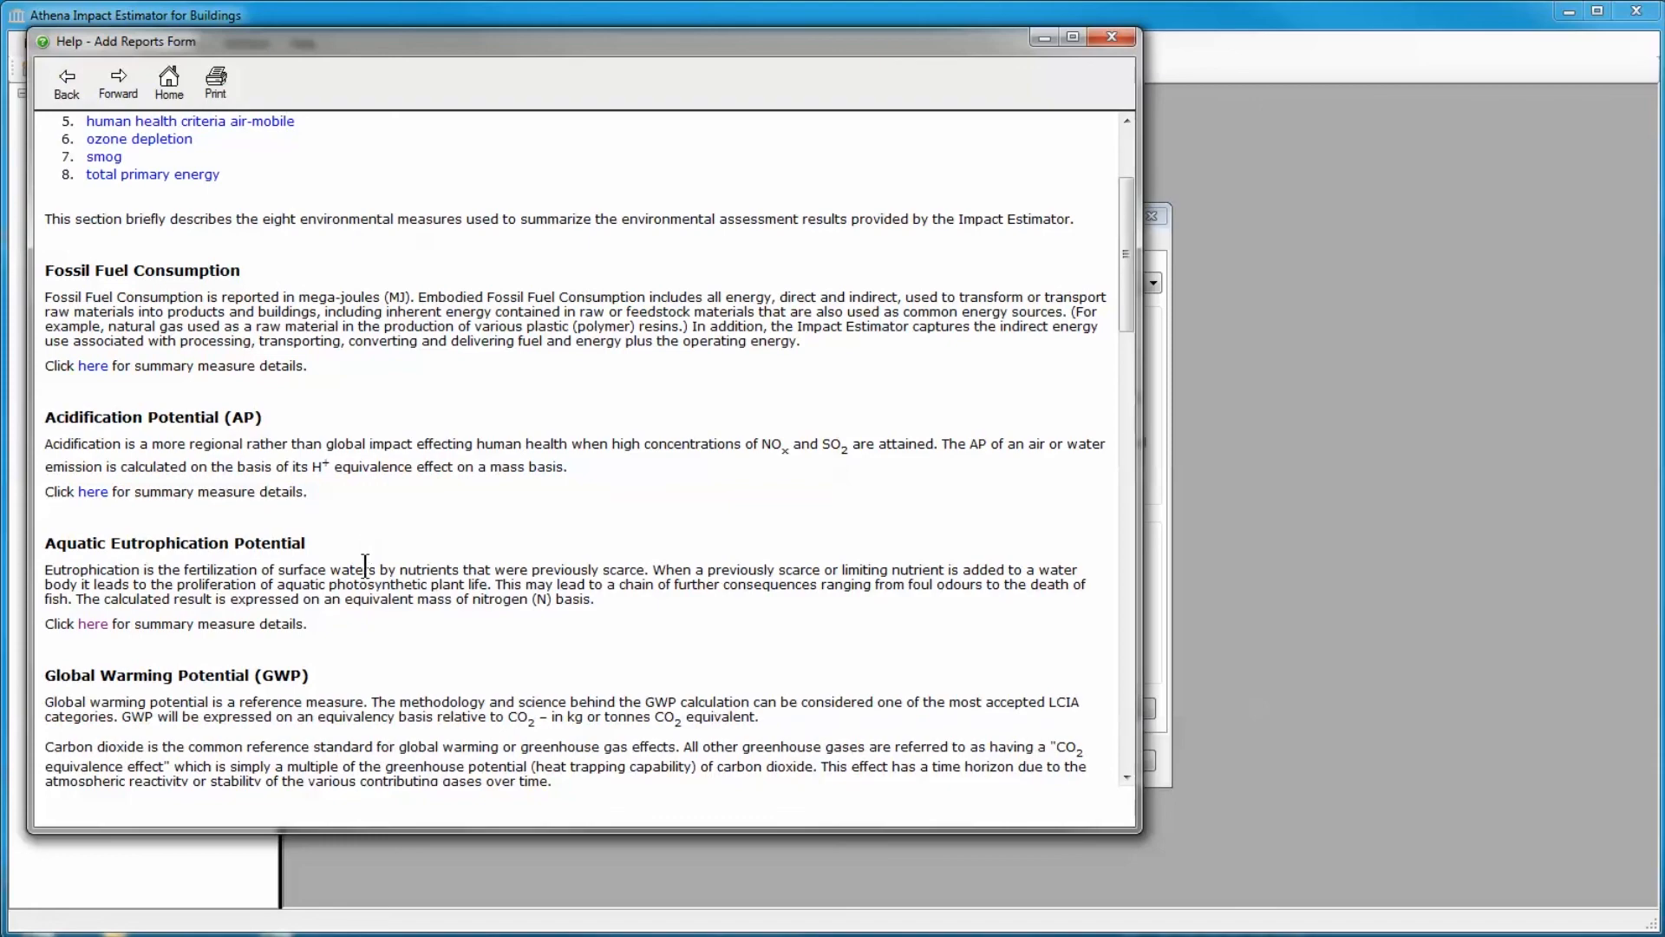
scroll(377, 676, "down", 10)
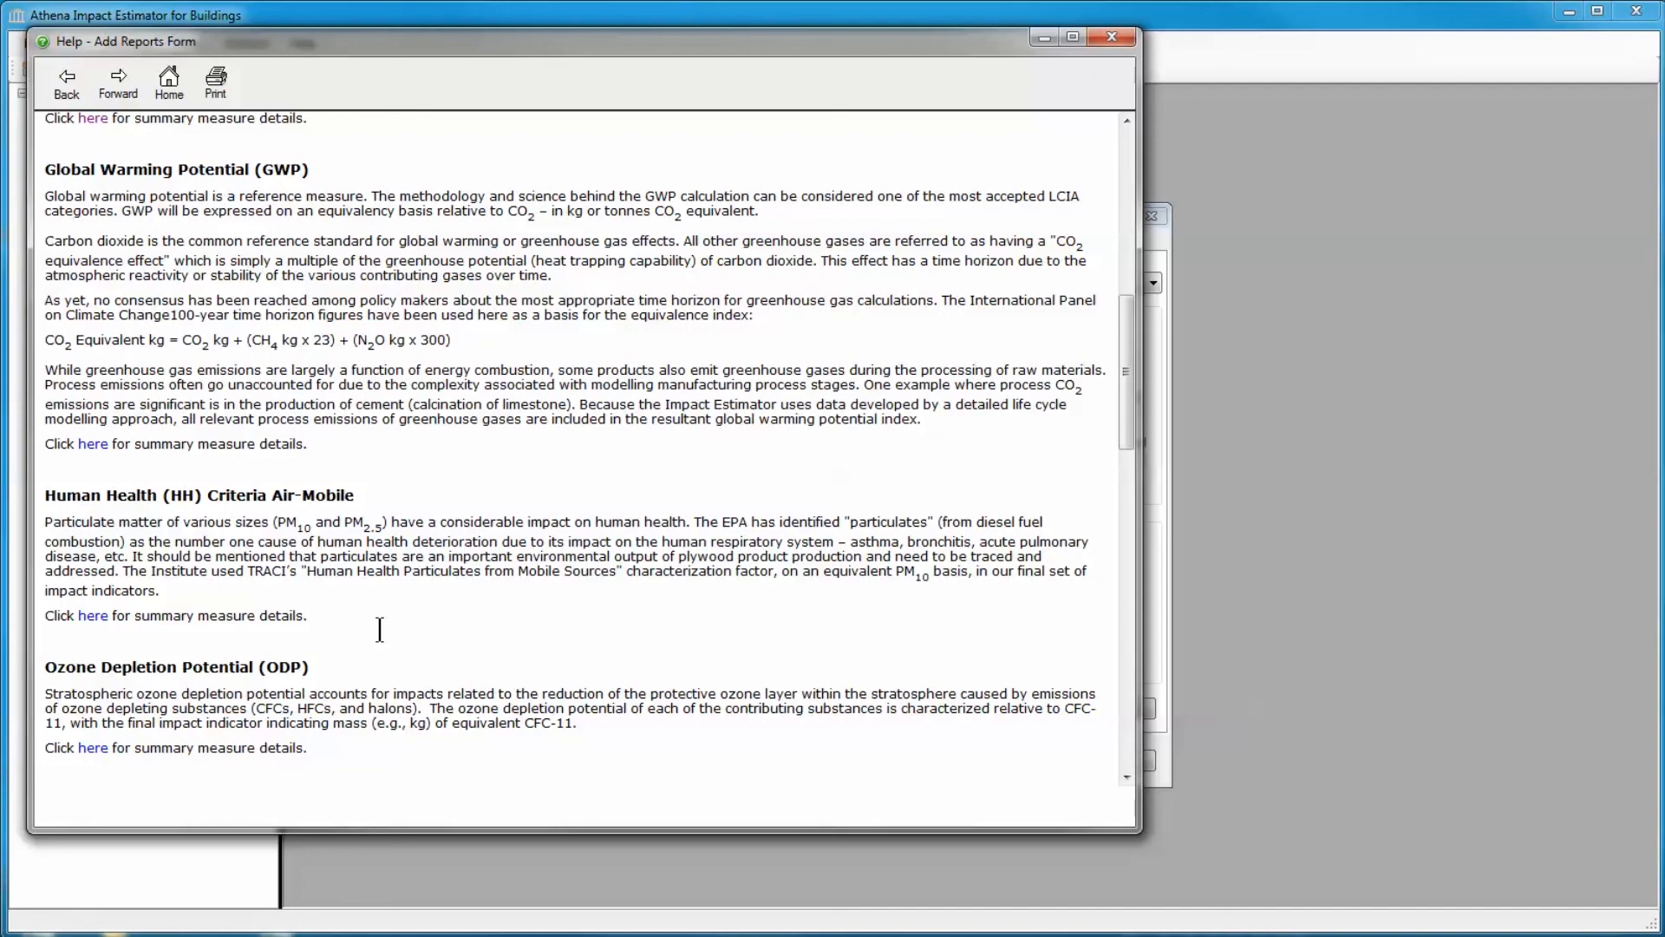
scroll(380, 630, "down", 2)
scroll(380, 630, "down", 2)
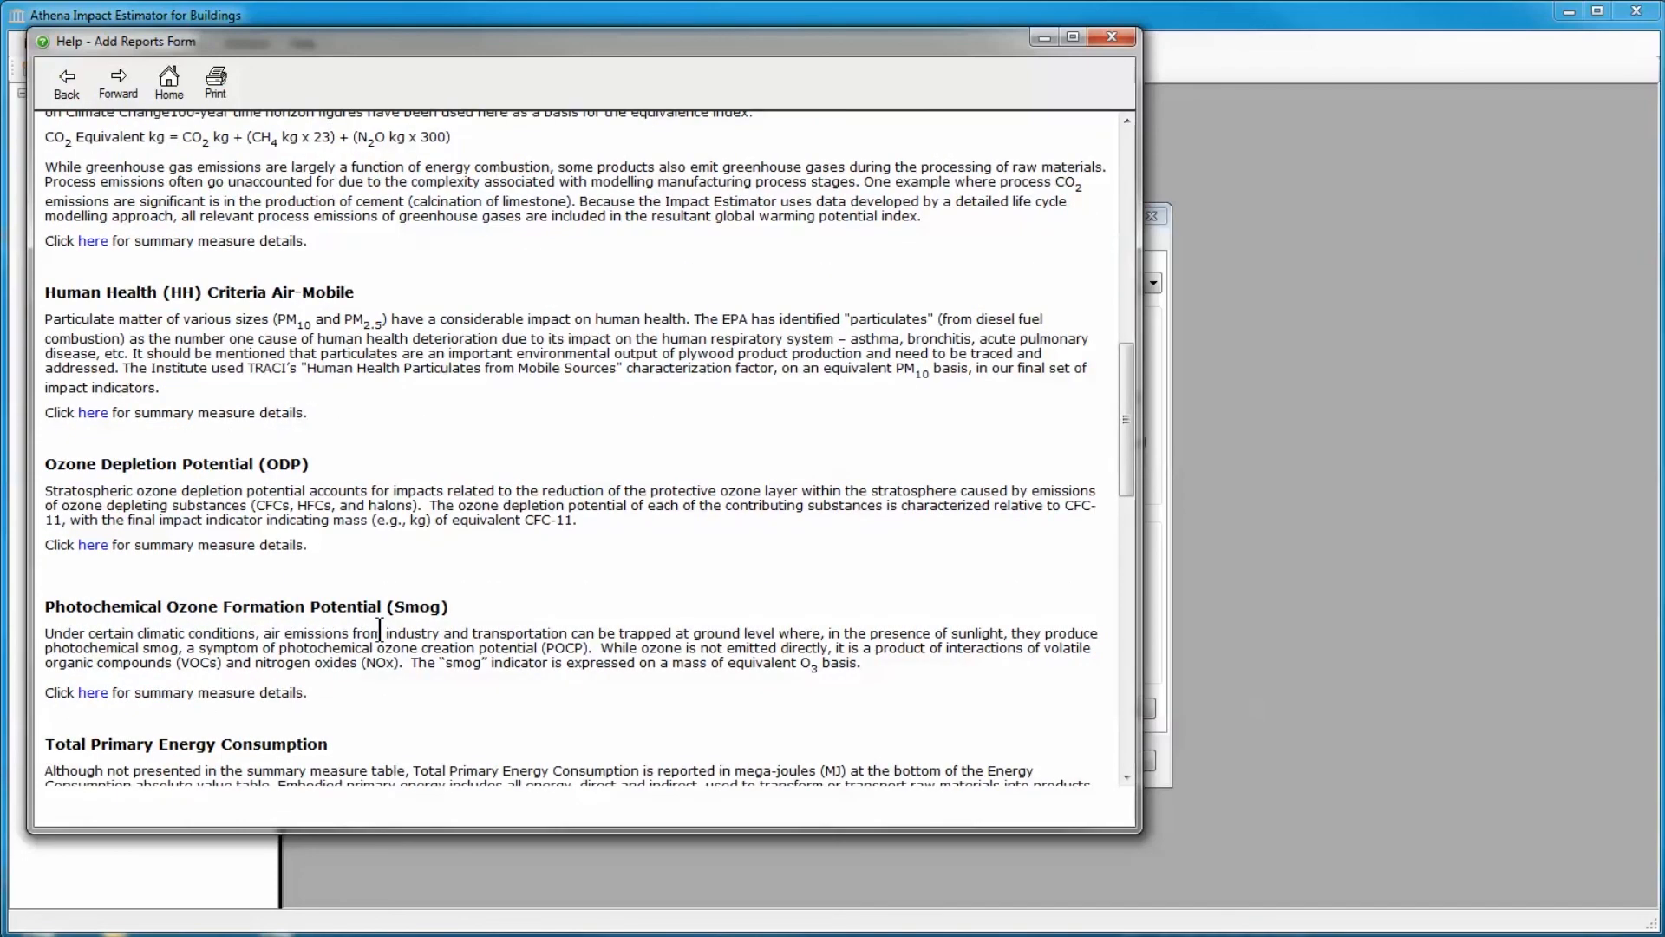
scroll(380, 630, "down", 4)
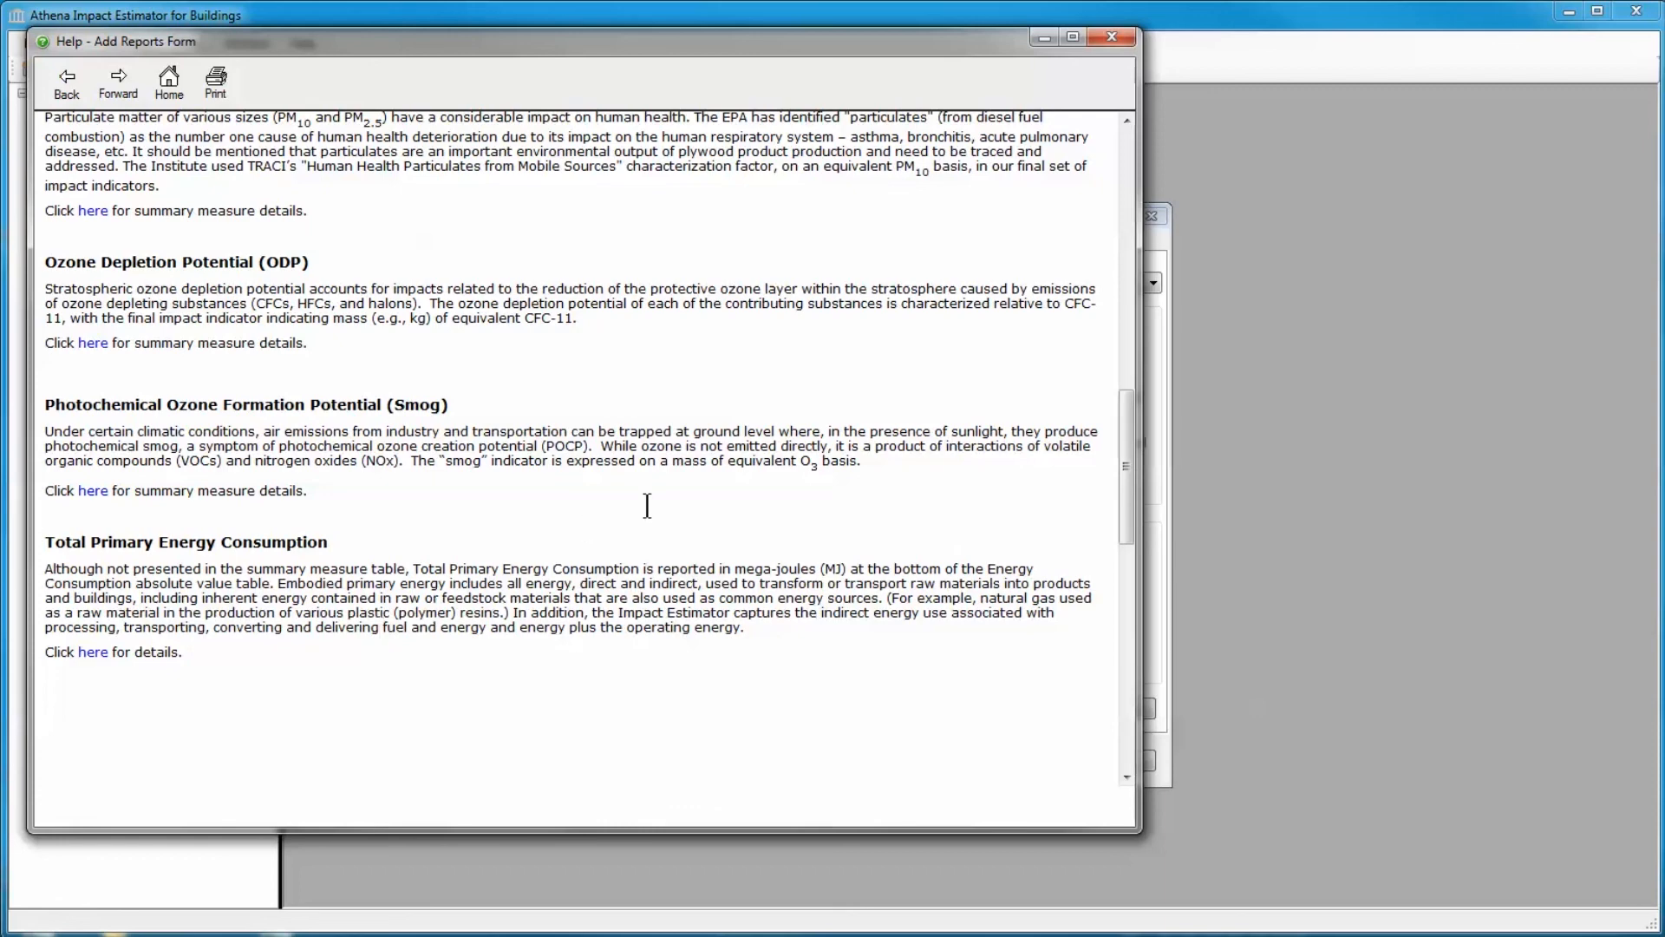
left_click(1111, 37)
left_click(1152, 219)
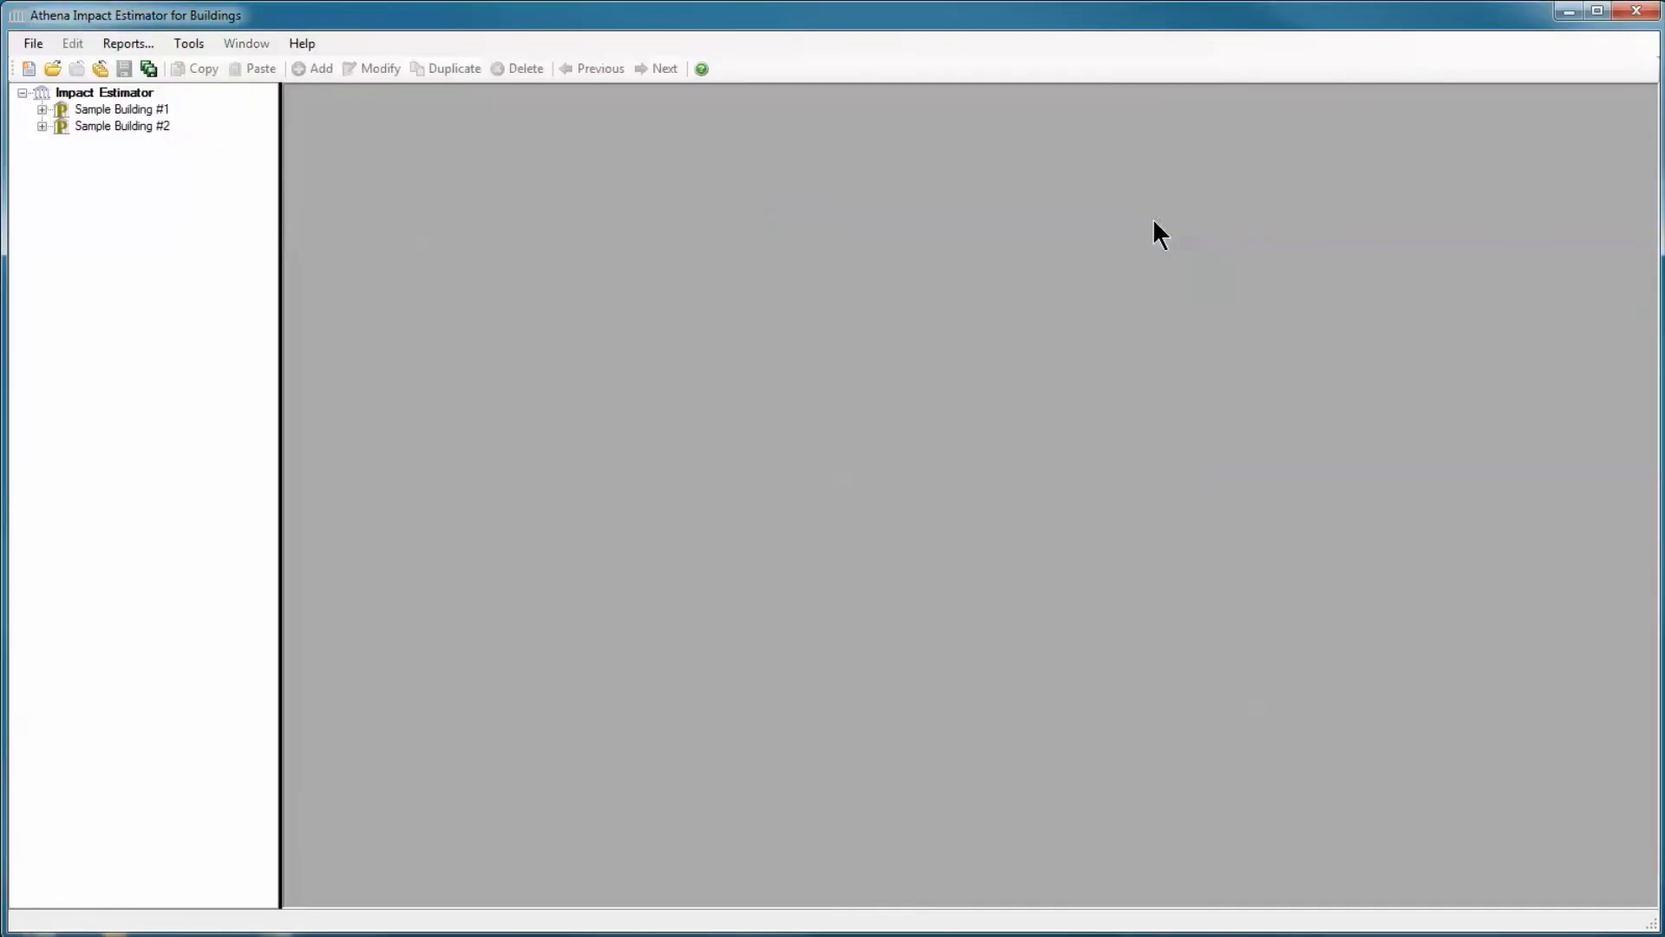